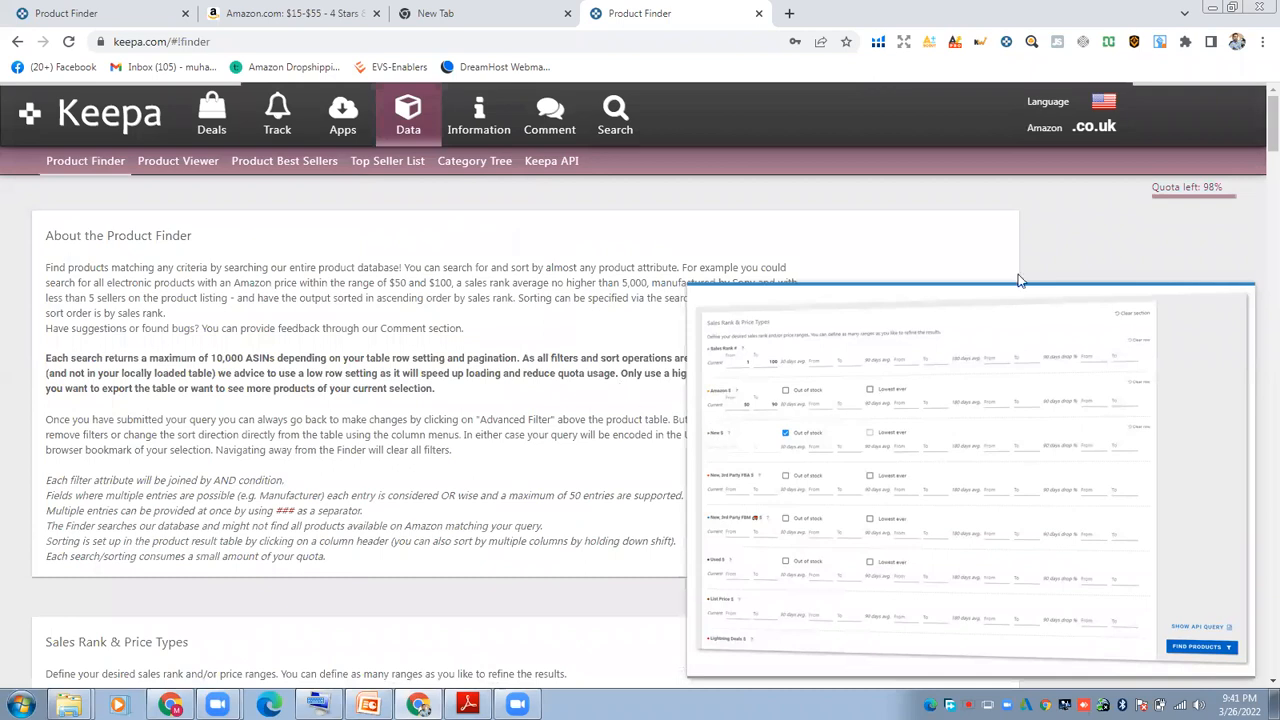
Set the maximum 90-day average sales rank to 50000 and restrict the Amazon price row to out-of-stock products
right_click(1109, 240)
left_click(1083, 217)
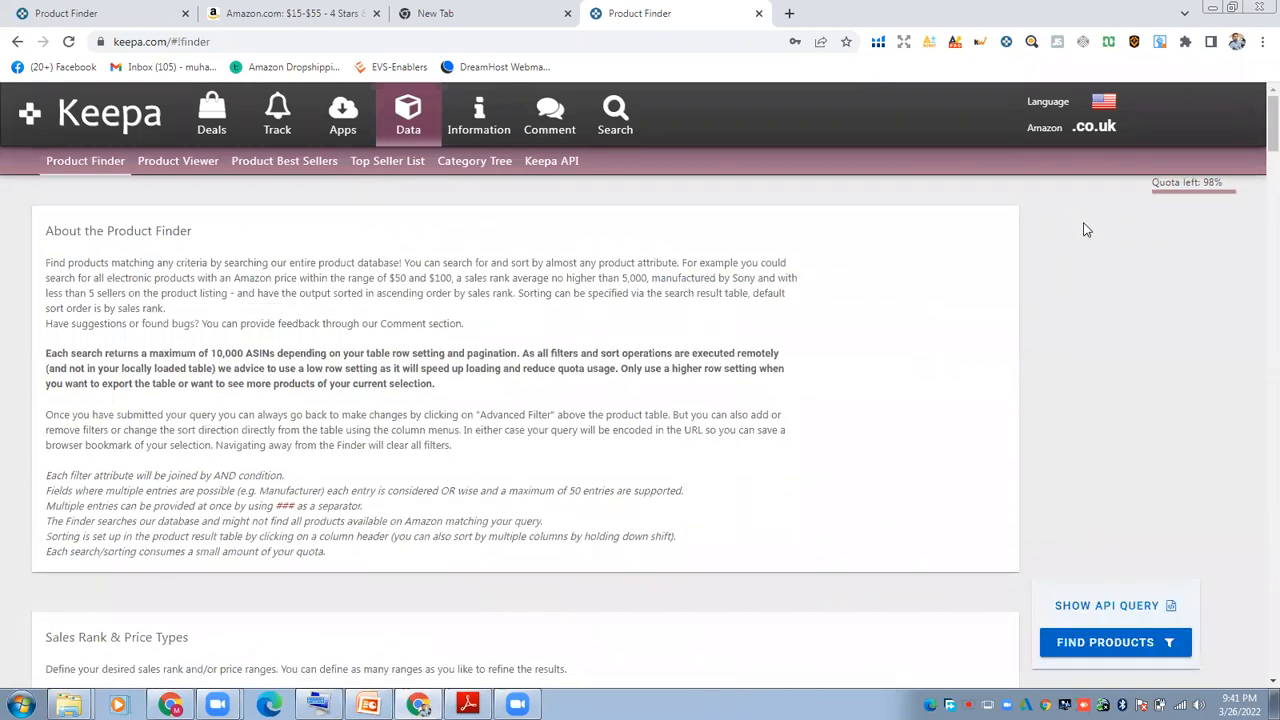
scroll(1083, 229, "down", 4)
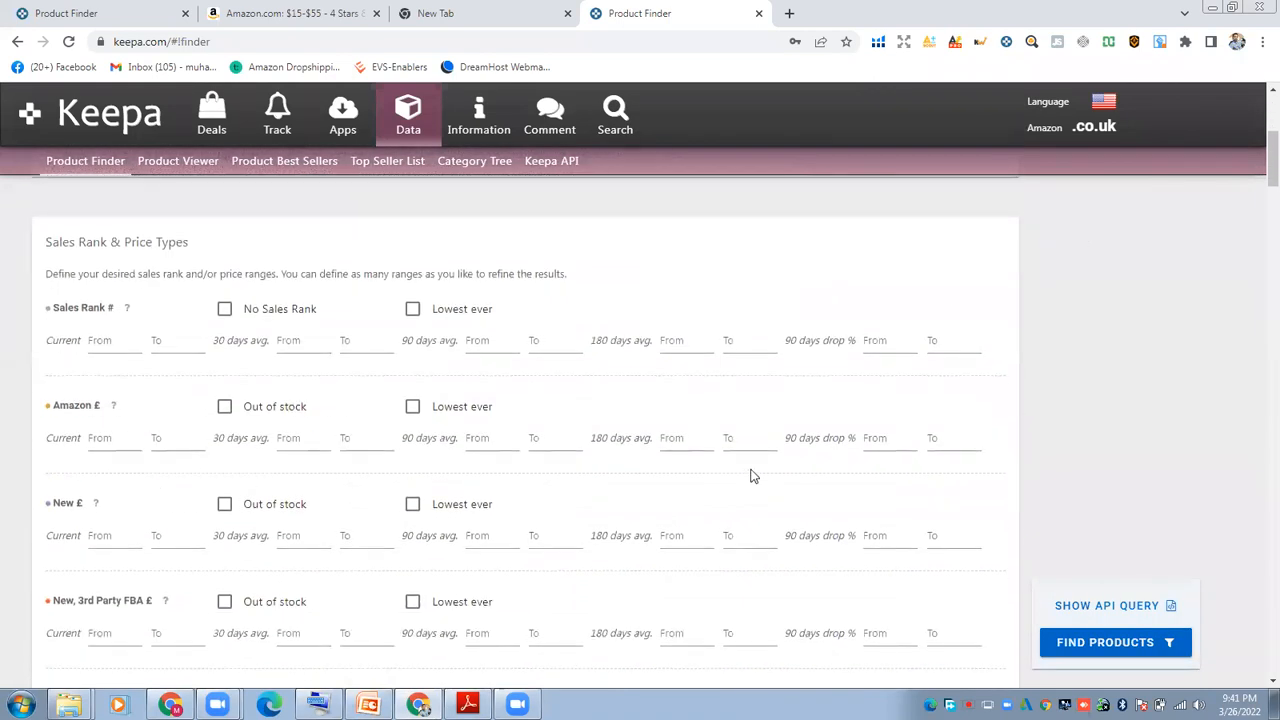
left_click(556, 340)
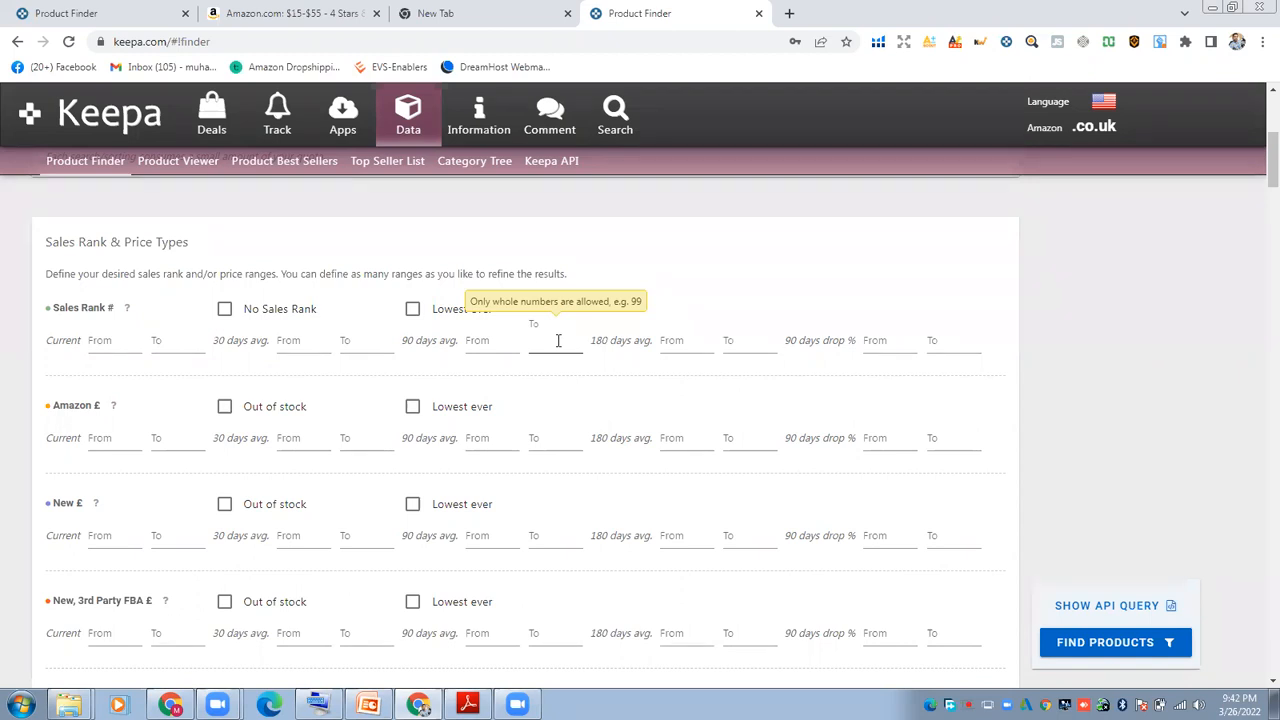
type("0000")
left_click(226, 409)
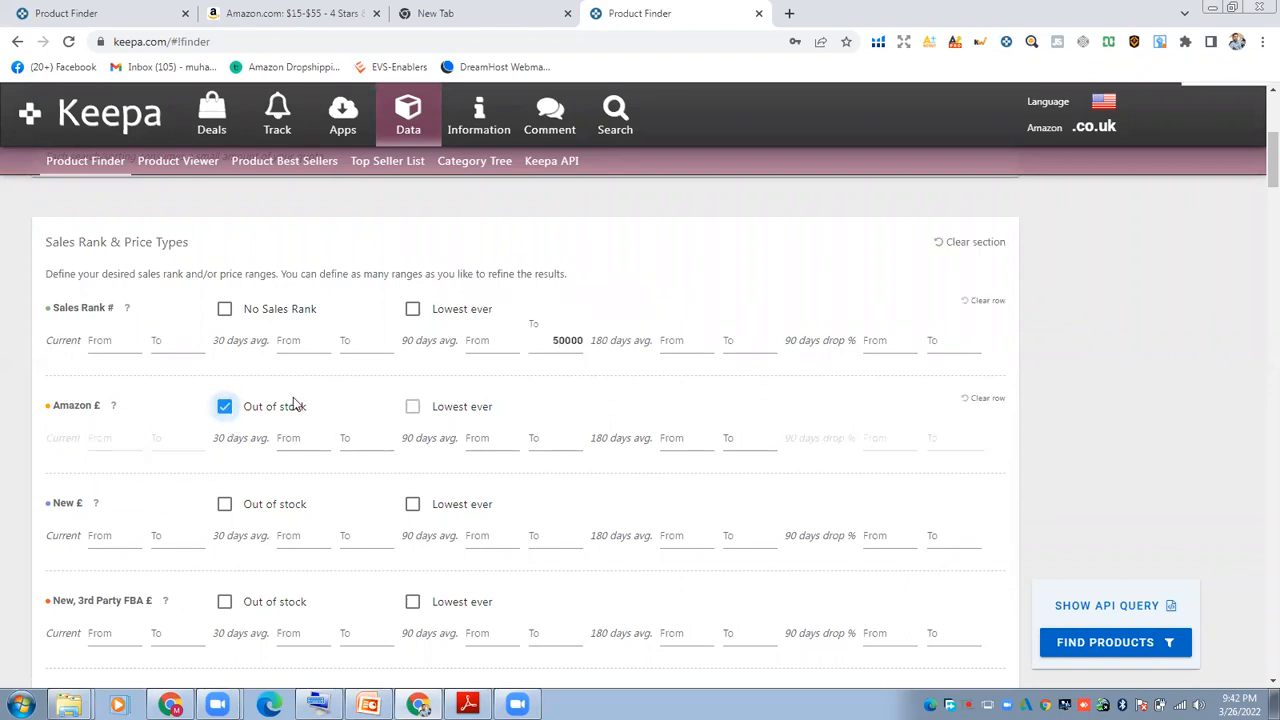
Set the current New price range from 10 to 30 pounds
left_click(108, 539)
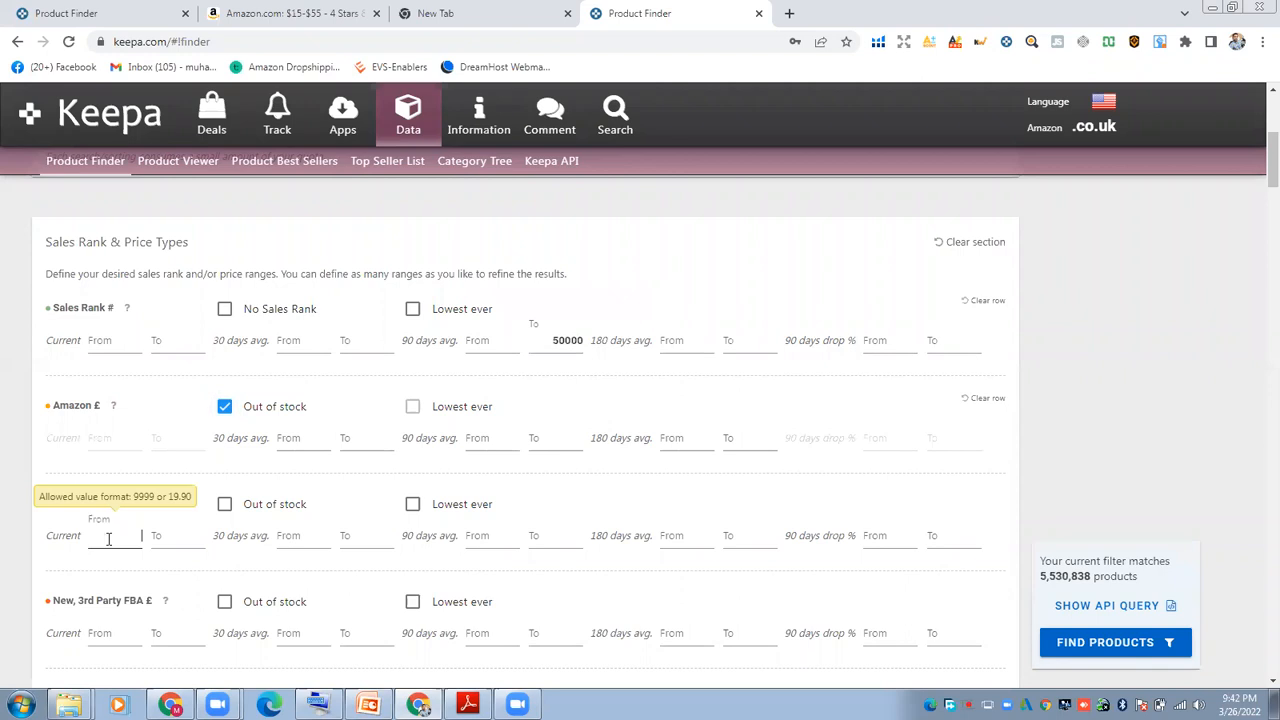
type("15")
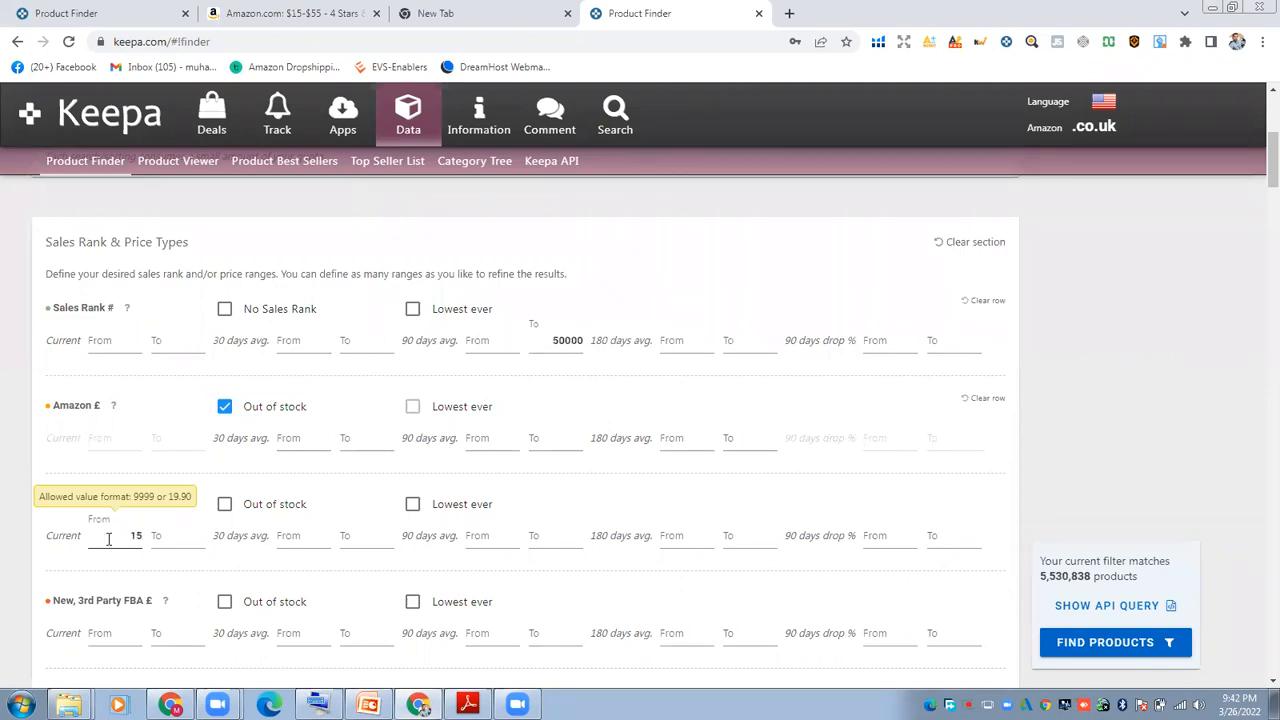
left_click(177, 533)
left_click(141, 535)
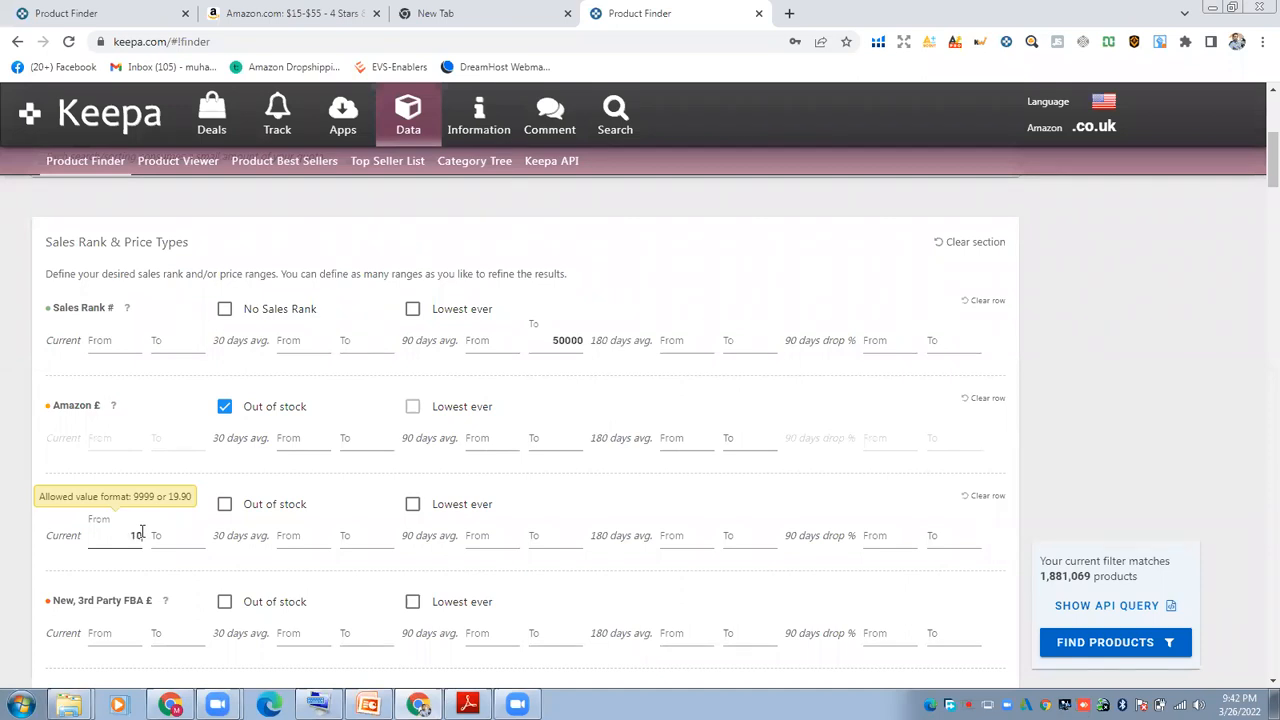
left_click(160, 535)
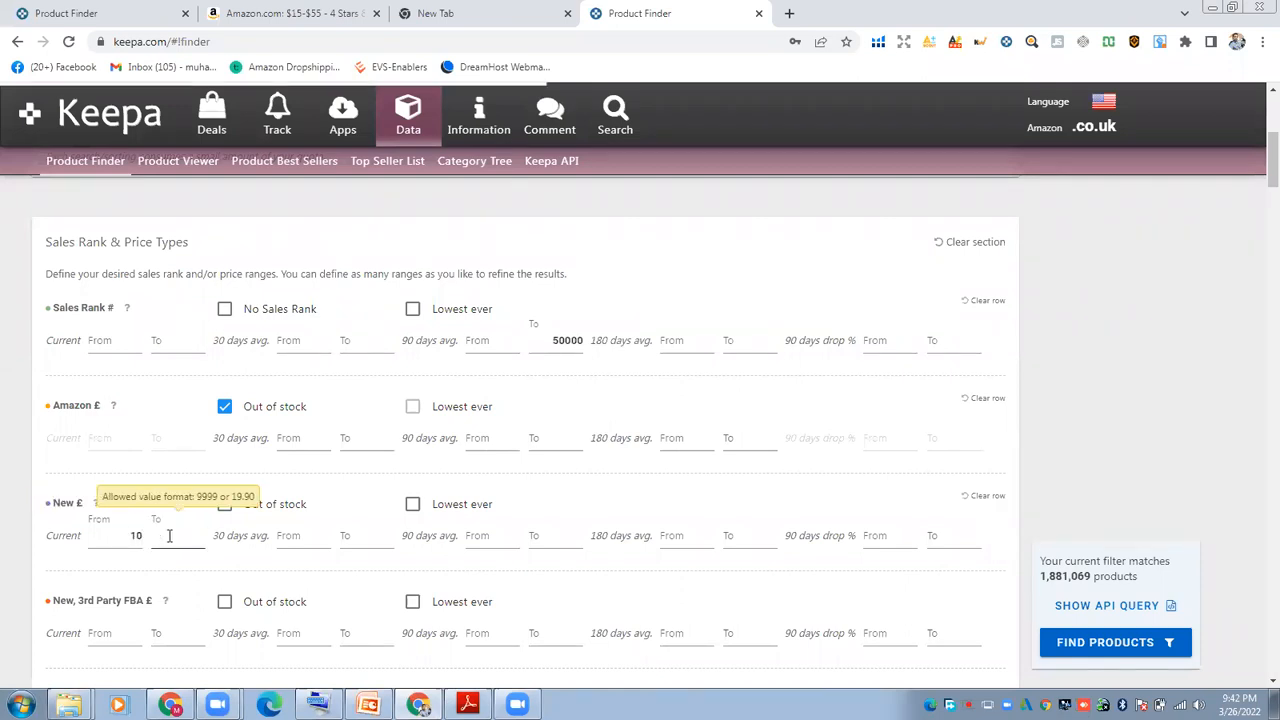
type("30")
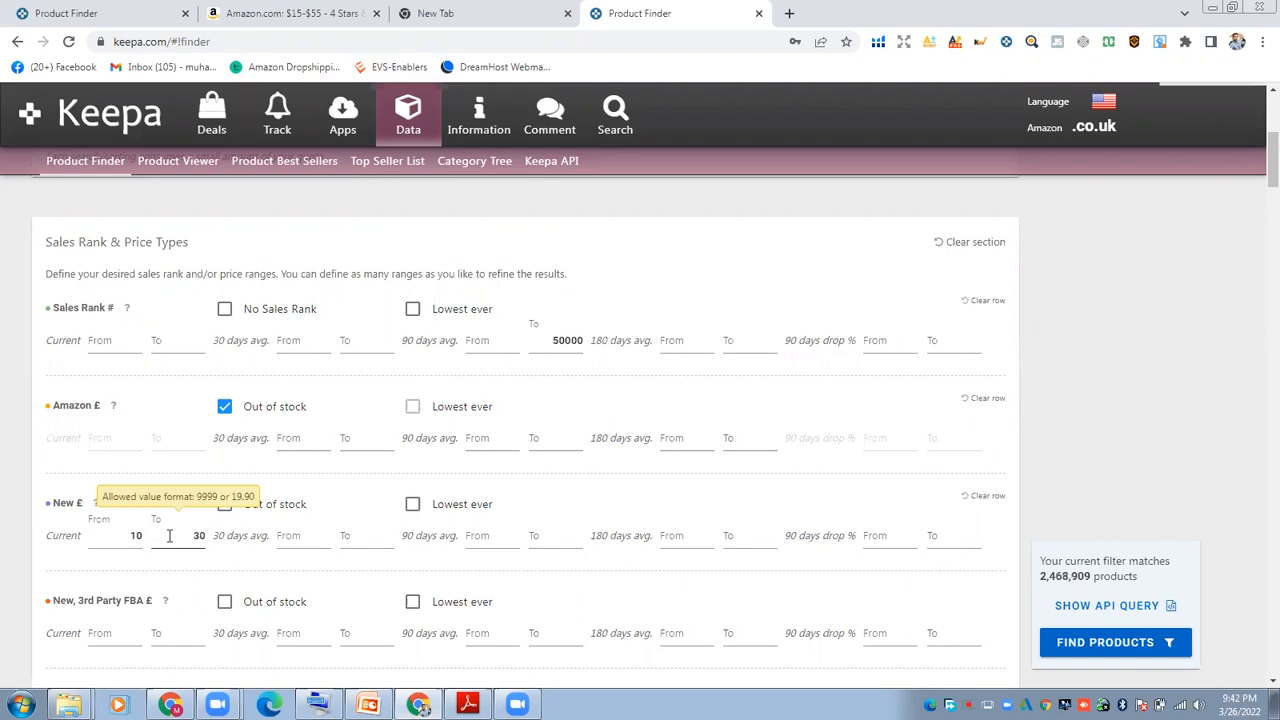
Lower the minimum of the current New price range to 7 pounds
left_click(136, 535)
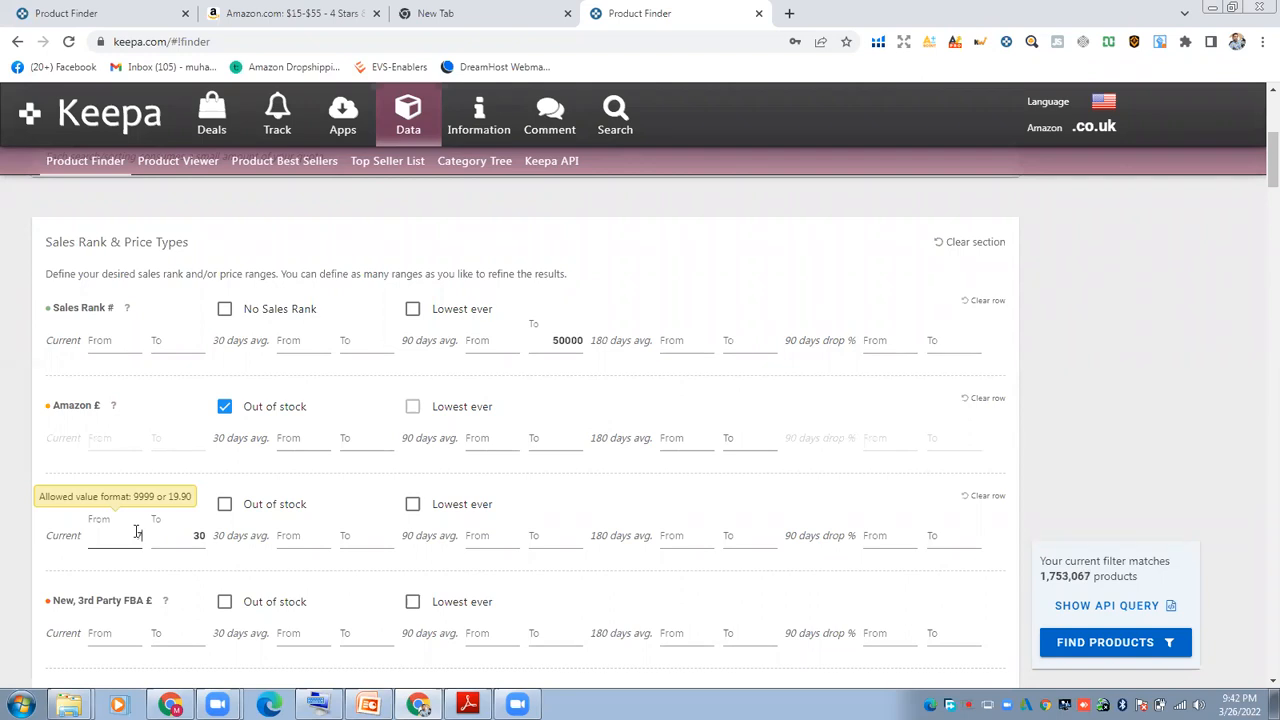
type("7")
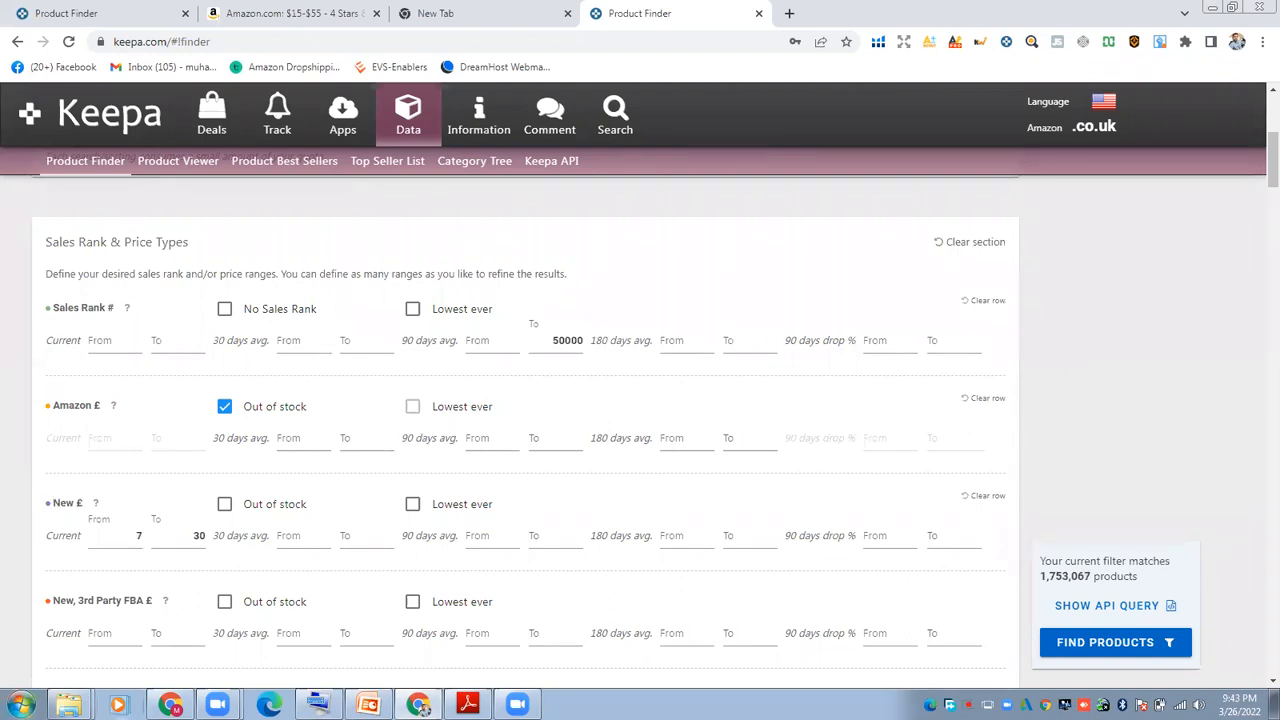
left_click(204, 538)
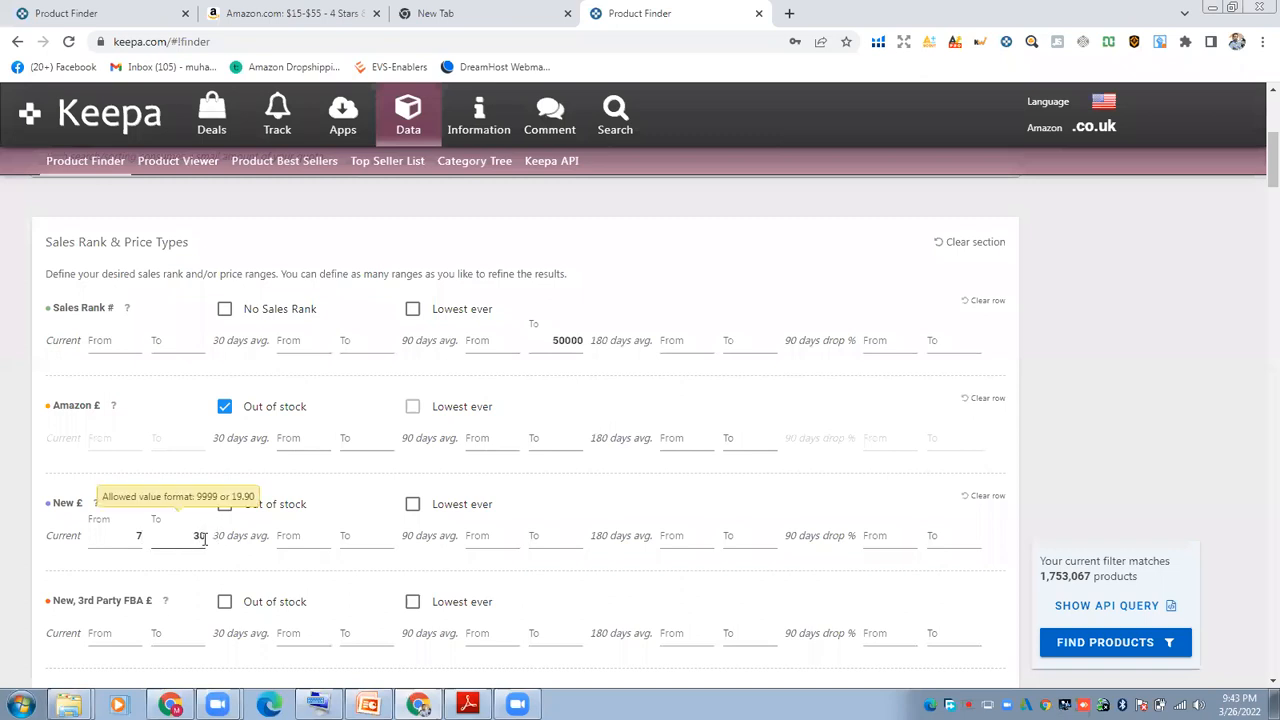
Set the current List Price range from 7 to 30 pounds
scroll(204, 538, "down", 1)
mouse_move(166, 518)
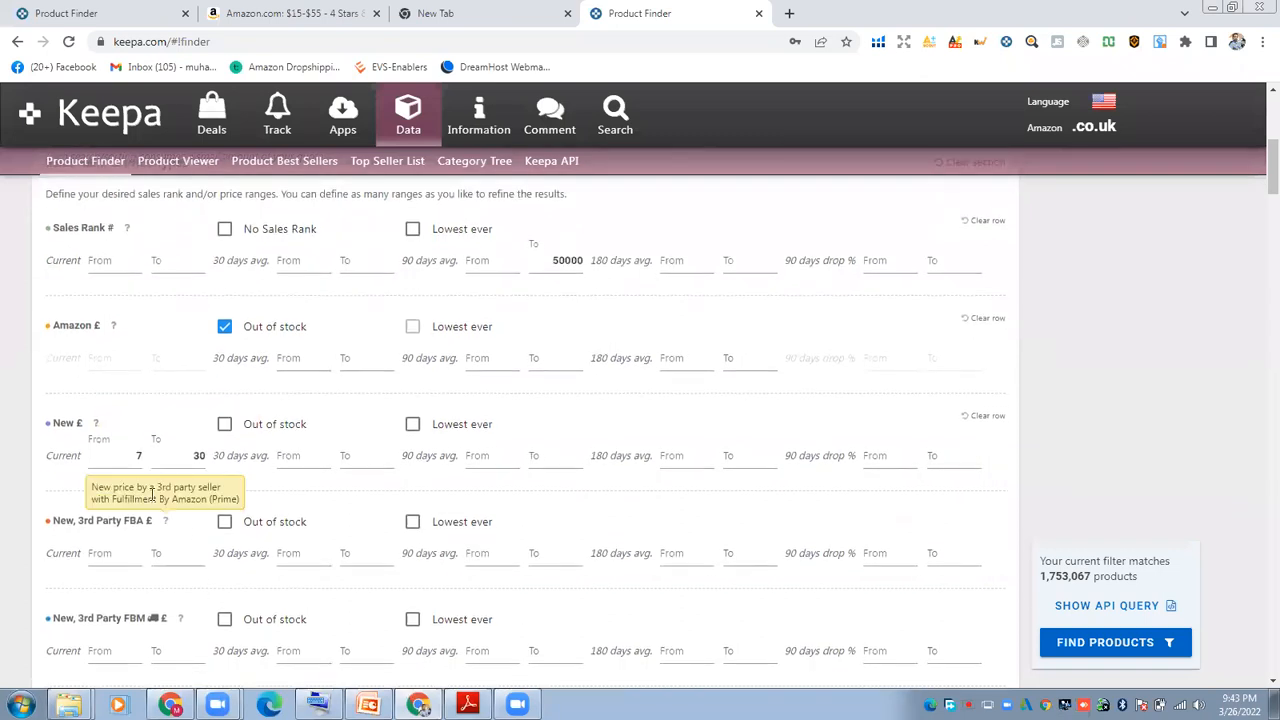
scroll(168, 507, "down", 2)
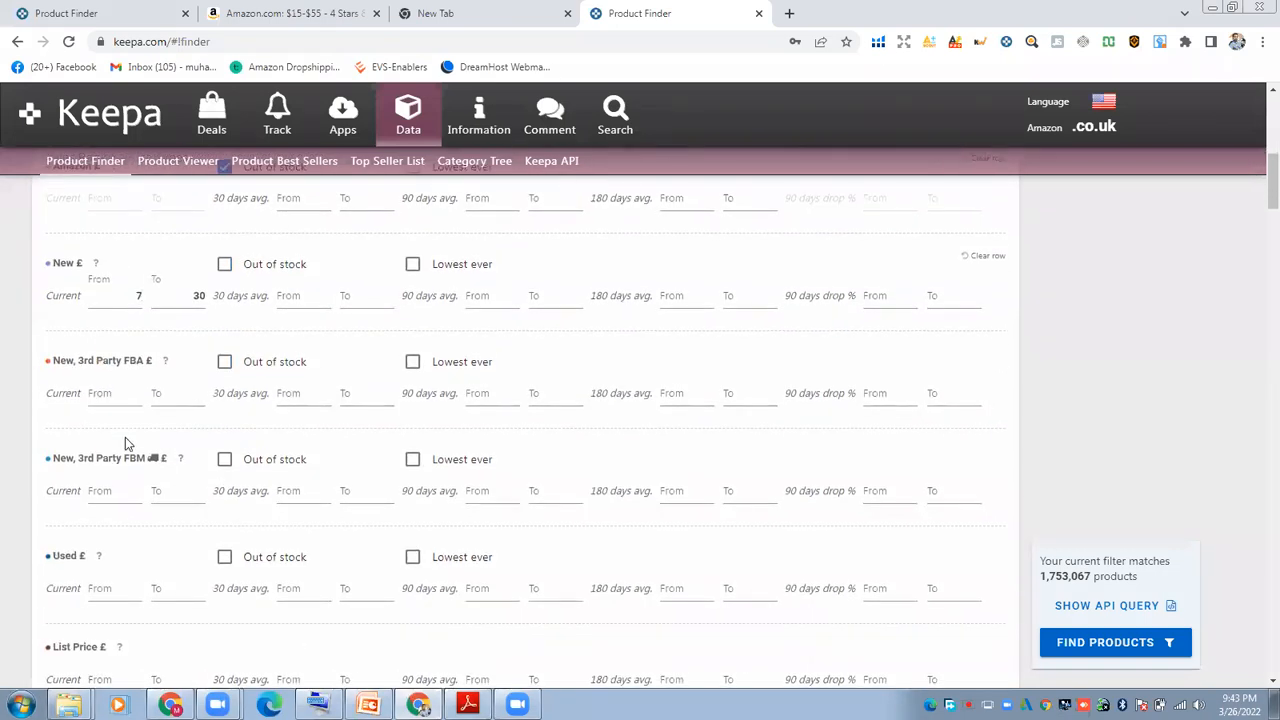
scroll(118, 485, "down", 1)
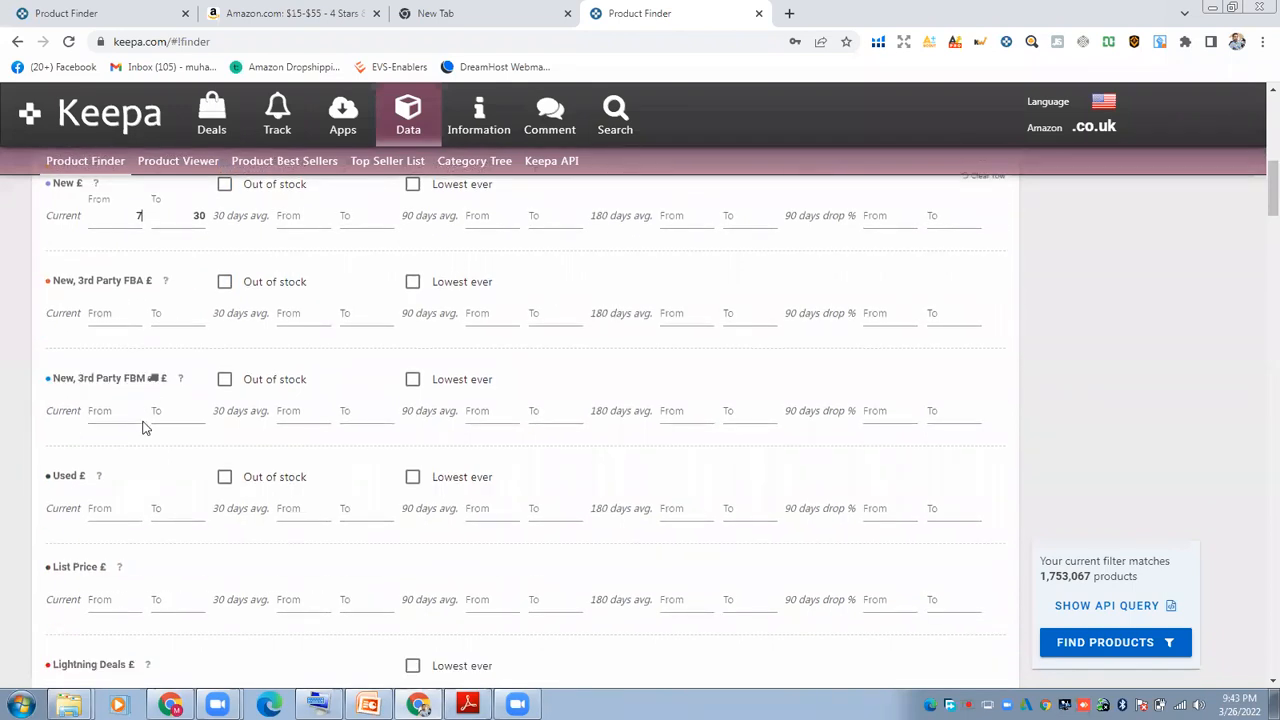
scroll(100, 488, "down", 1)
scroll(74, 501, "down", 1)
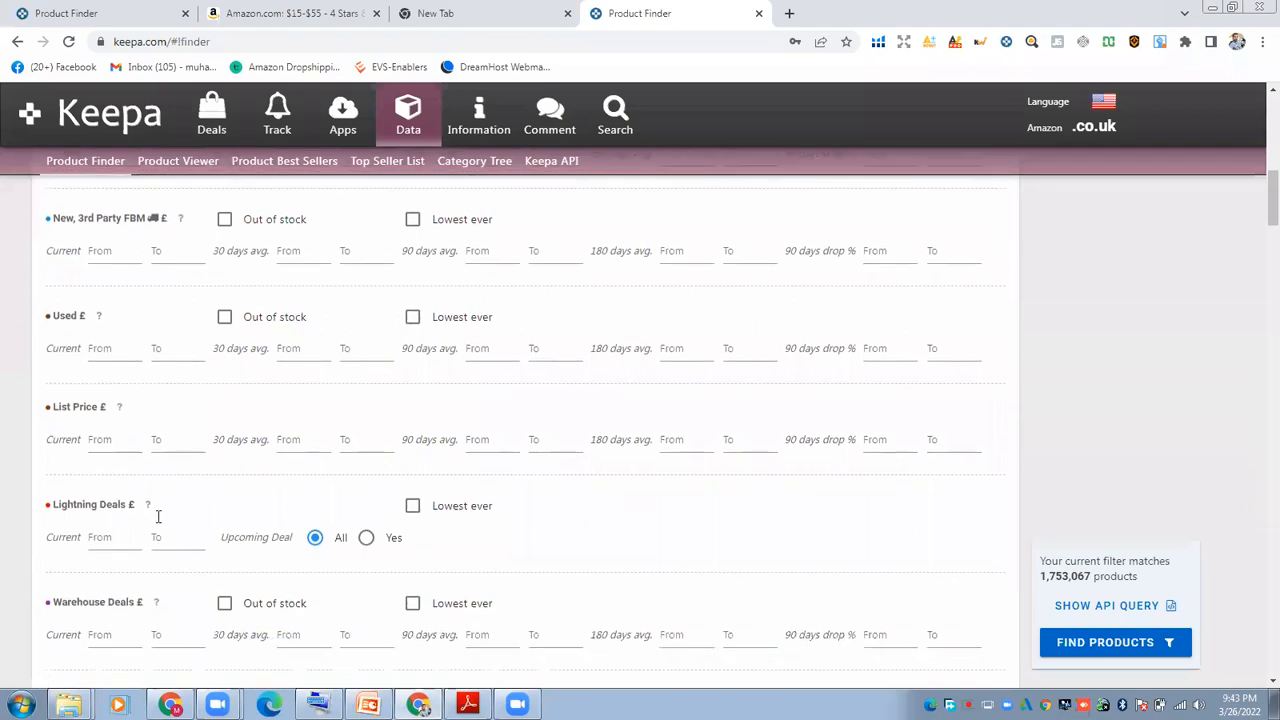
scroll(86, 505, "down", 1)
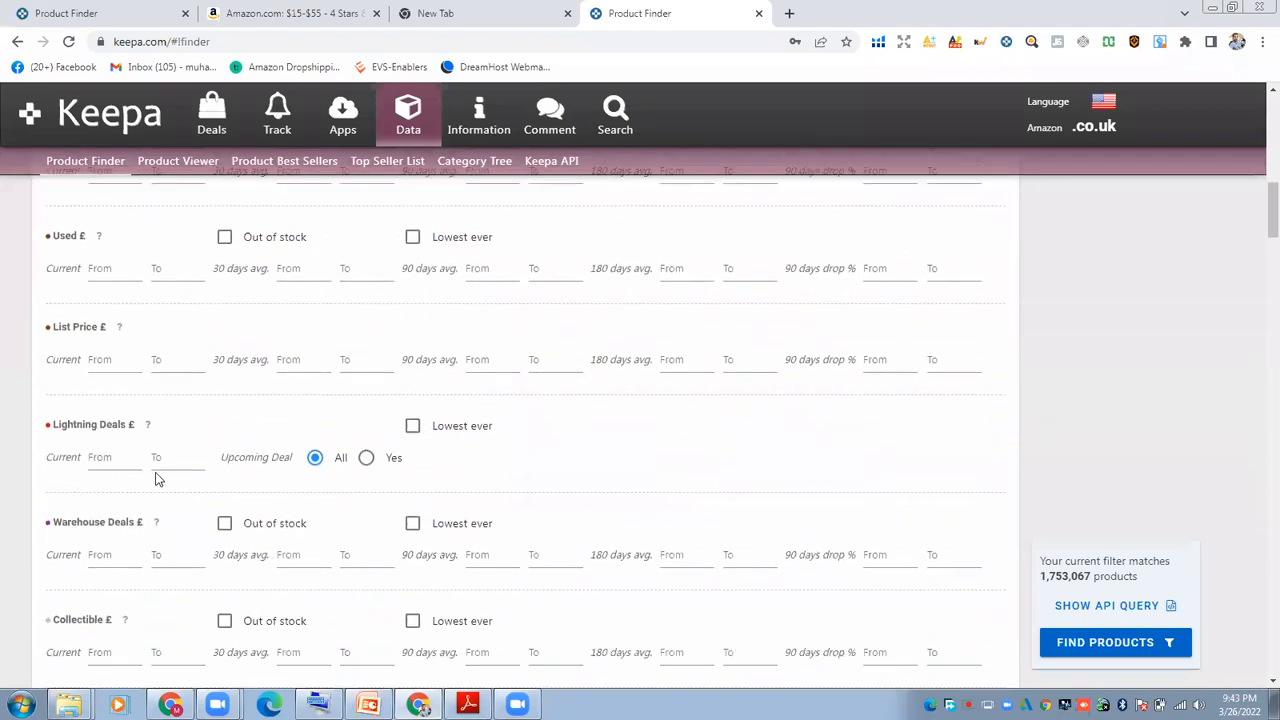
left_click(107, 359)
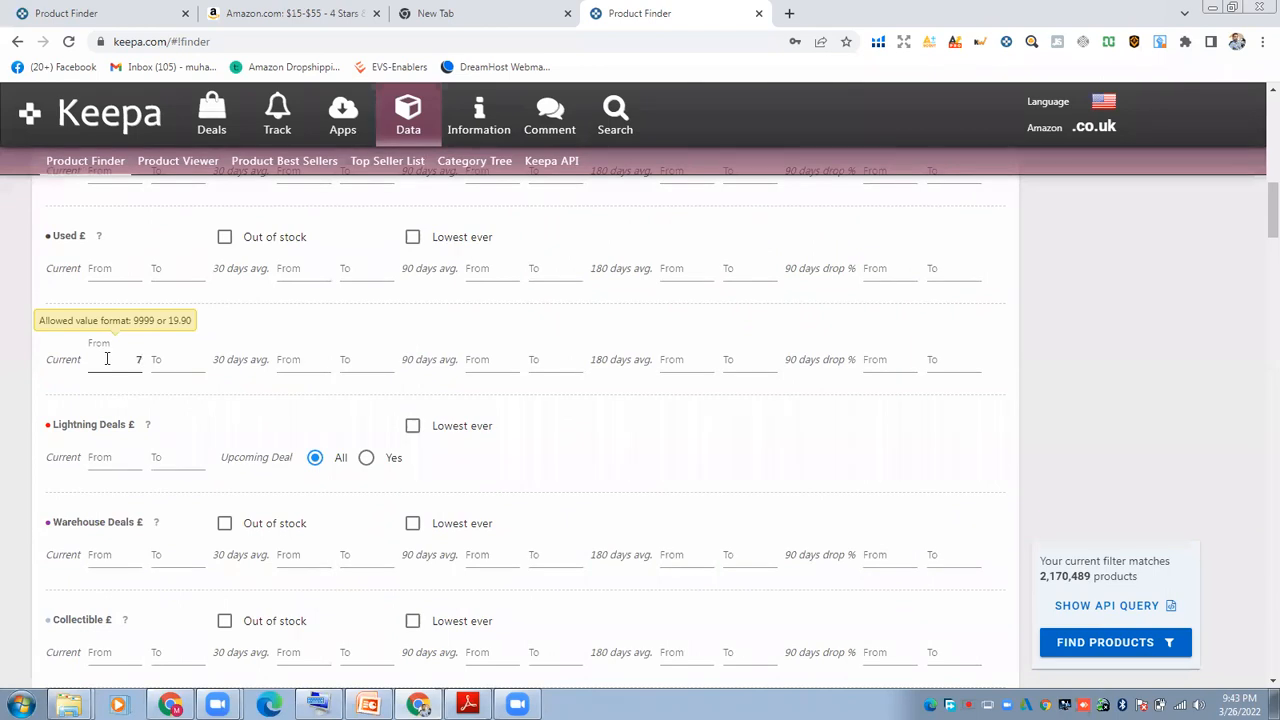
left_click(180, 360)
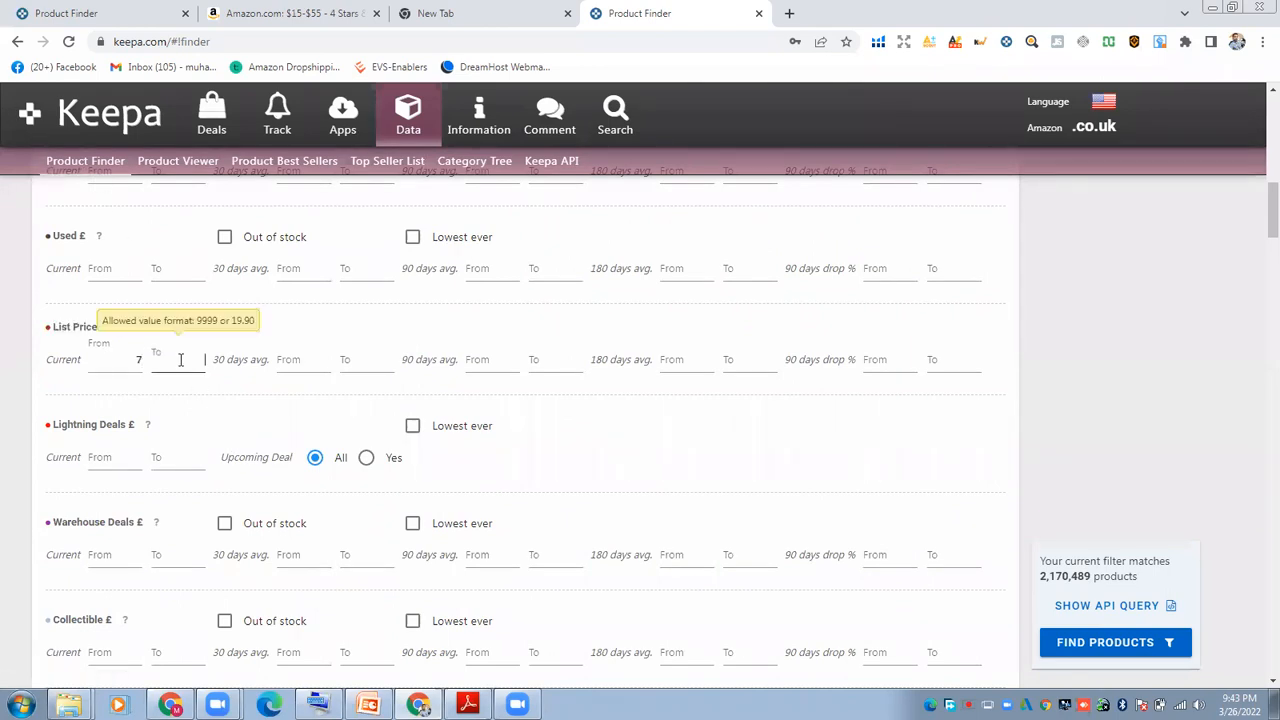
type("30")
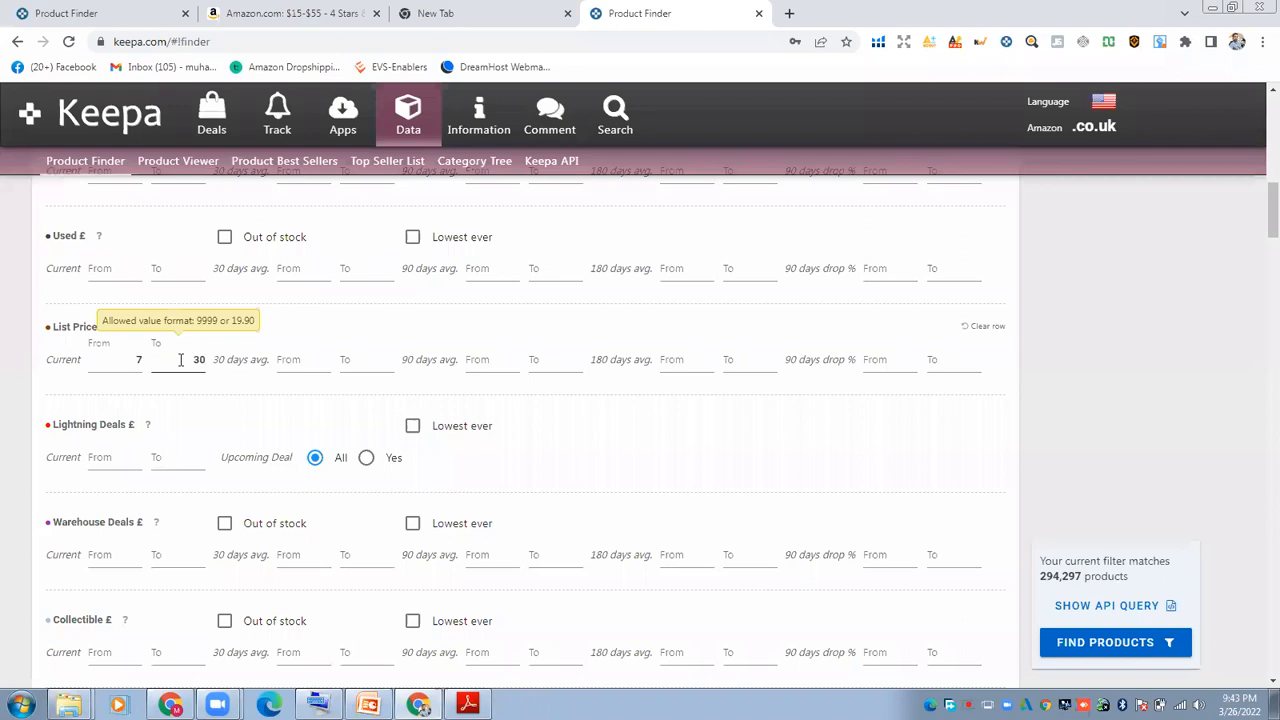
Limit the product filter to the Home & Kitchen root category
scroll(141, 402, "down", 1)
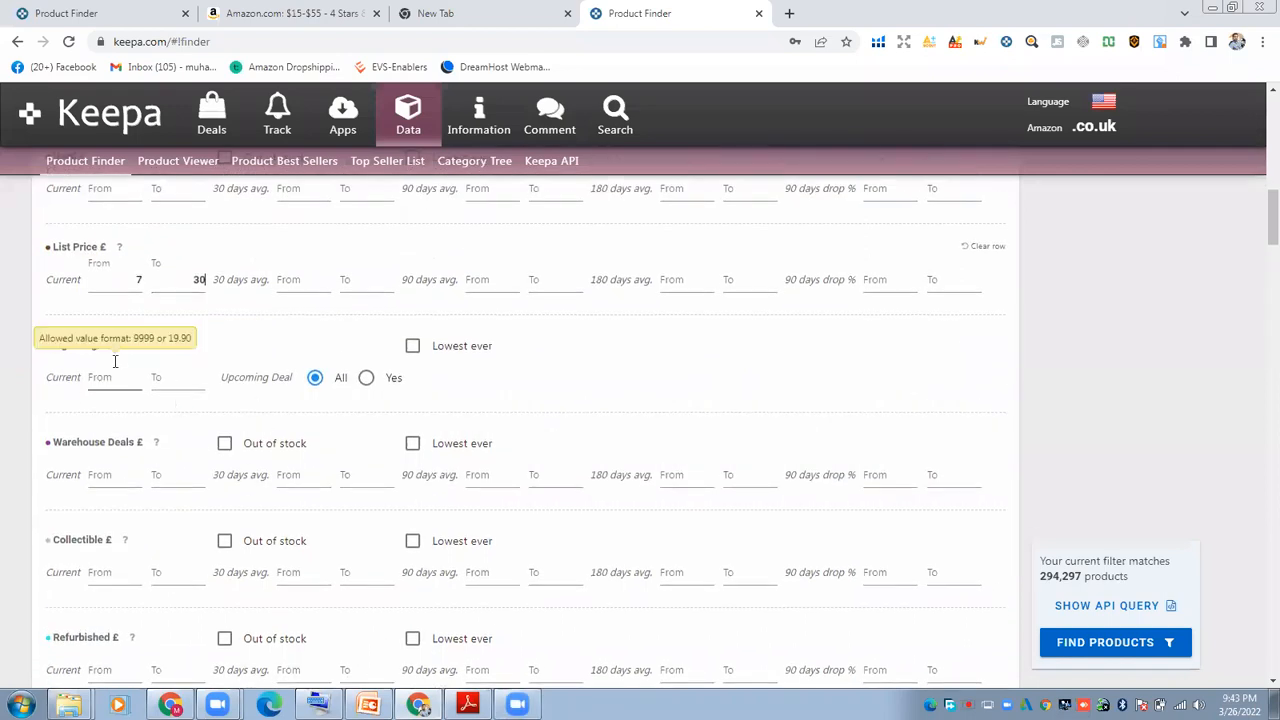
scroll(305, 397, "down", 1)
scroll(200, 390, "down", 1)
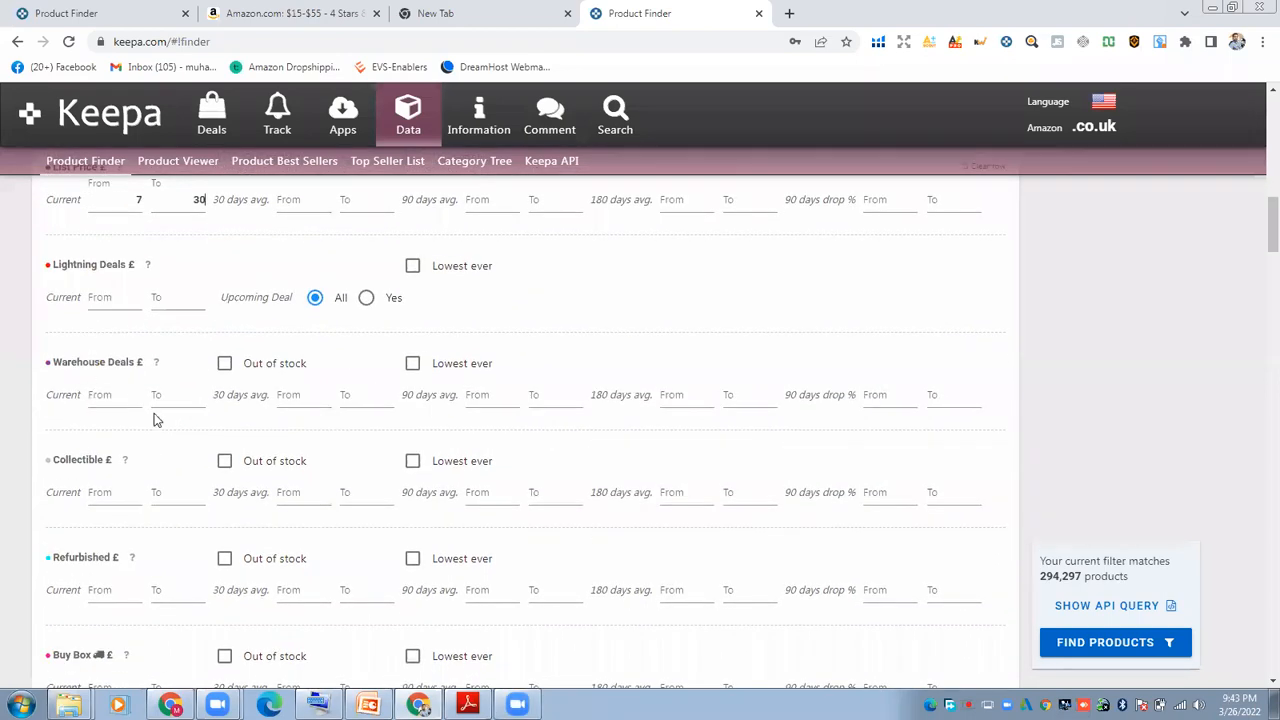
scroll(94, 443, "down", 1)
scroll(80, 440, "down", 2)
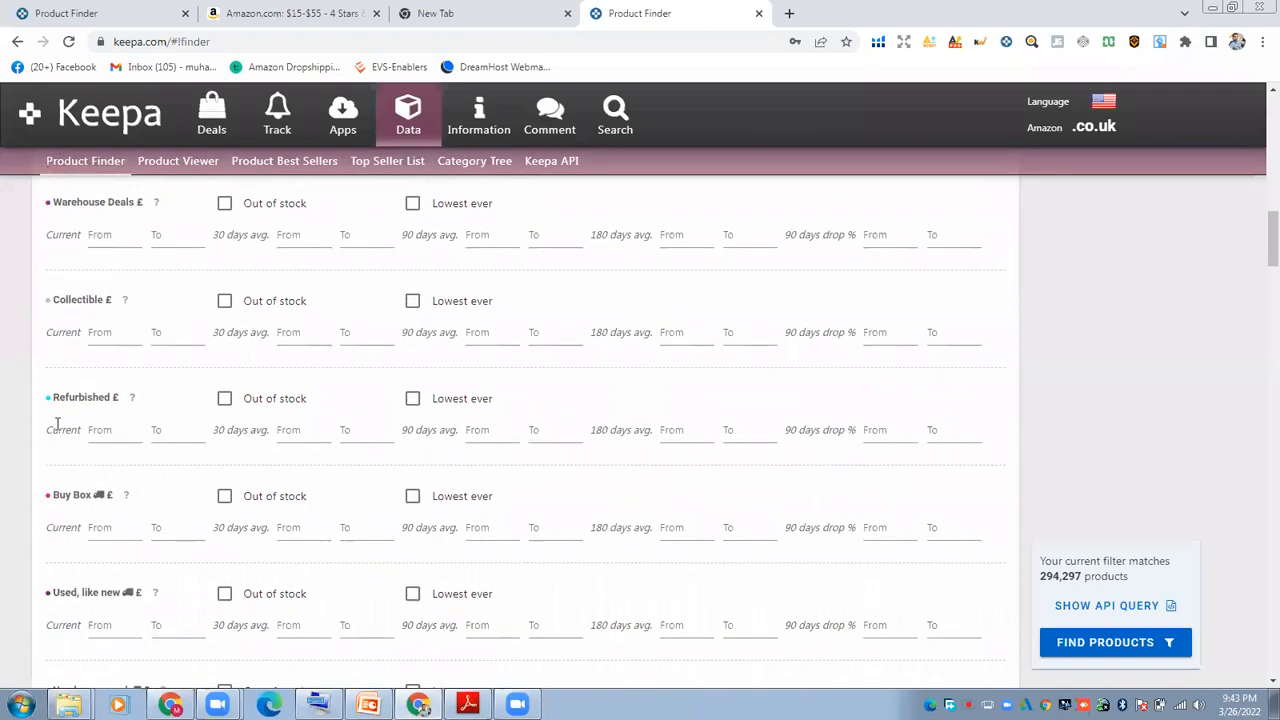
scroll(57, 492, "down", 3)
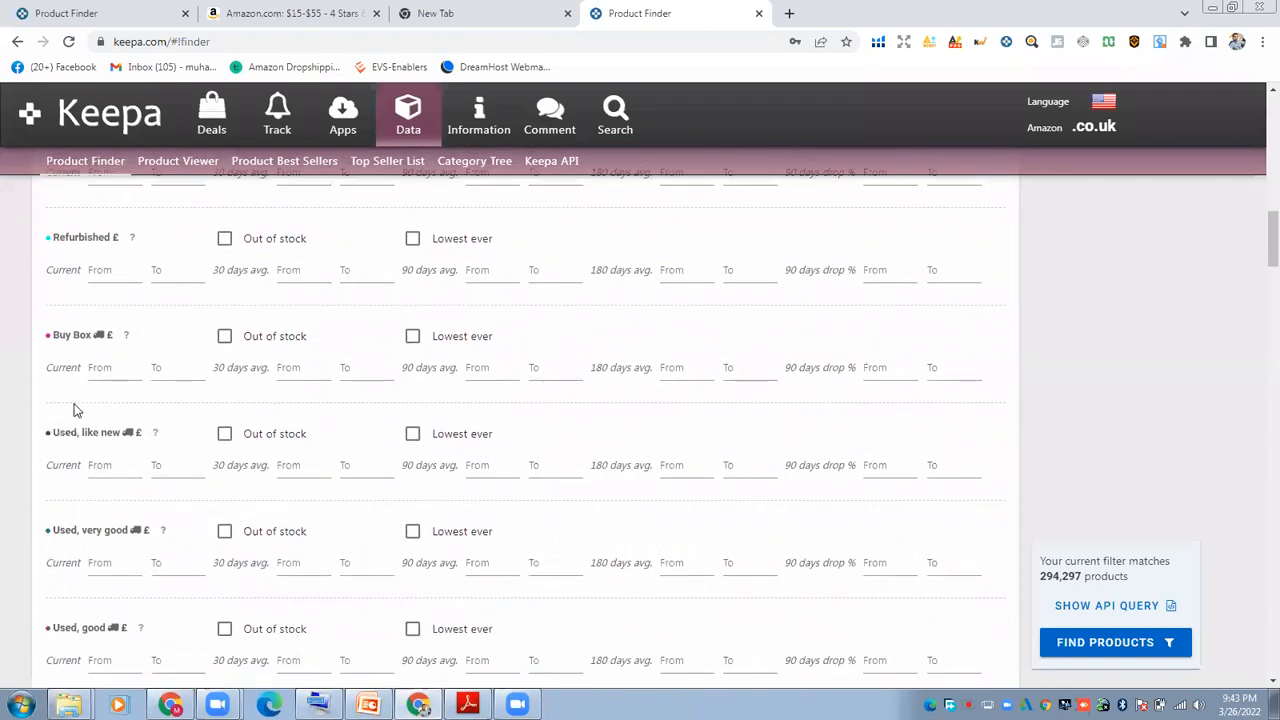
scroll(80, 457, "down", 1)
scroll(80, 459, "down", 5)
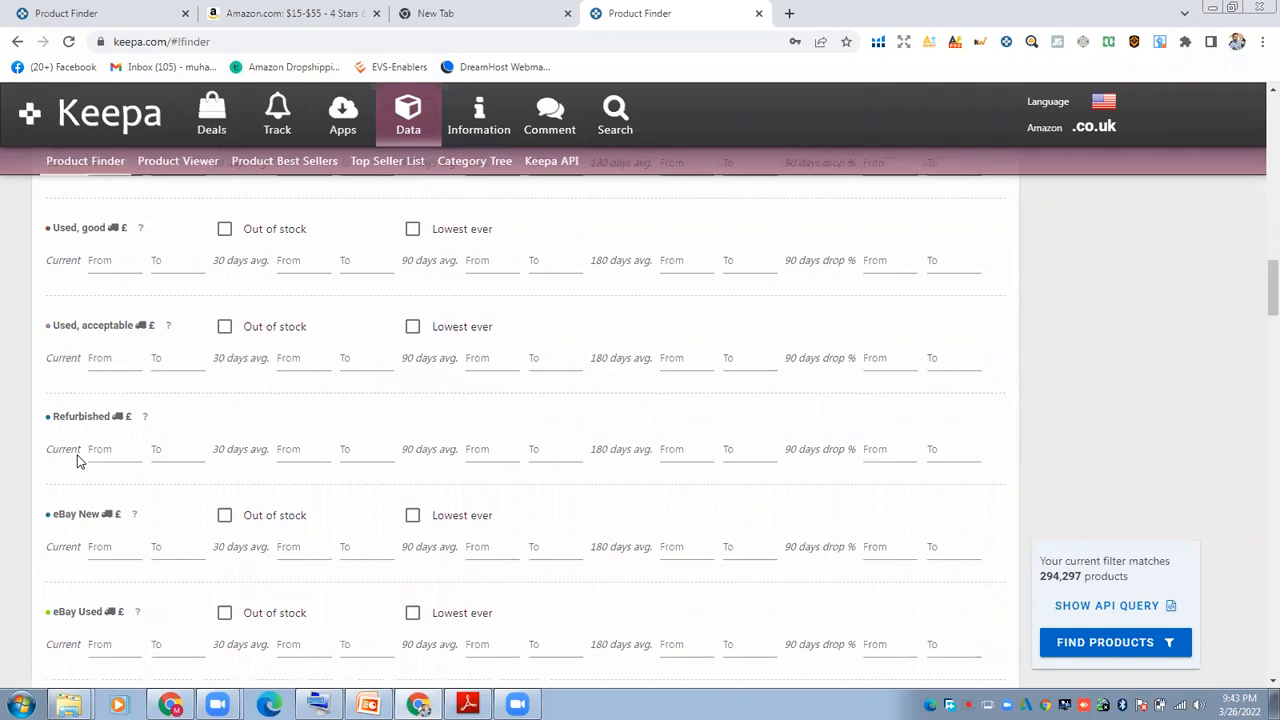
scroll(78, 460, "down", 3)
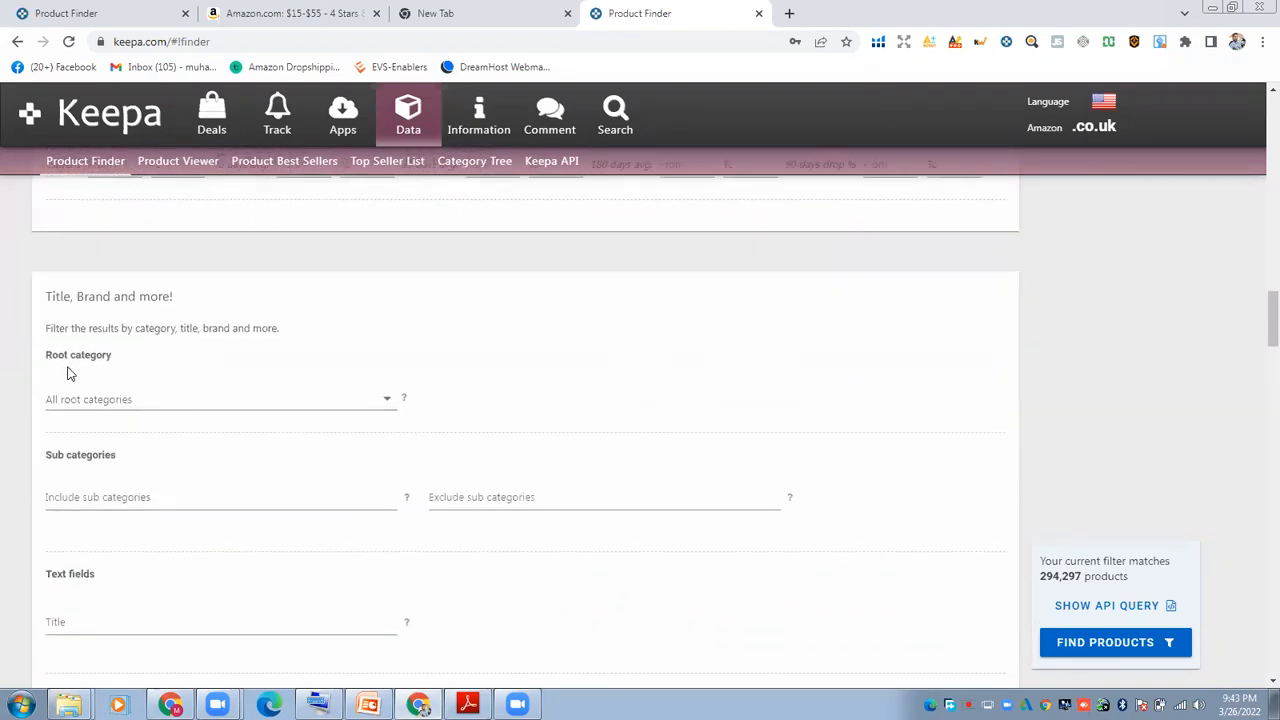
left_click(384, 404)
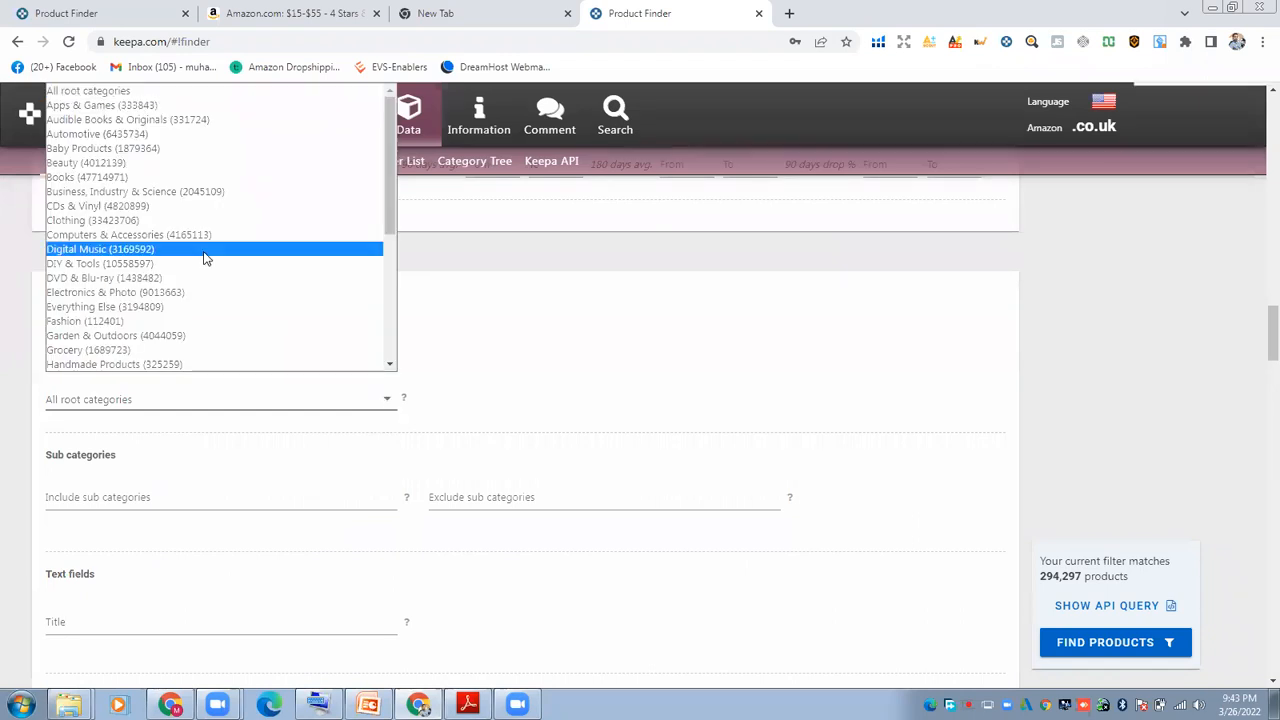
scroll(90, 220, "down", 2)
scroll(88, 220, "down", 2)
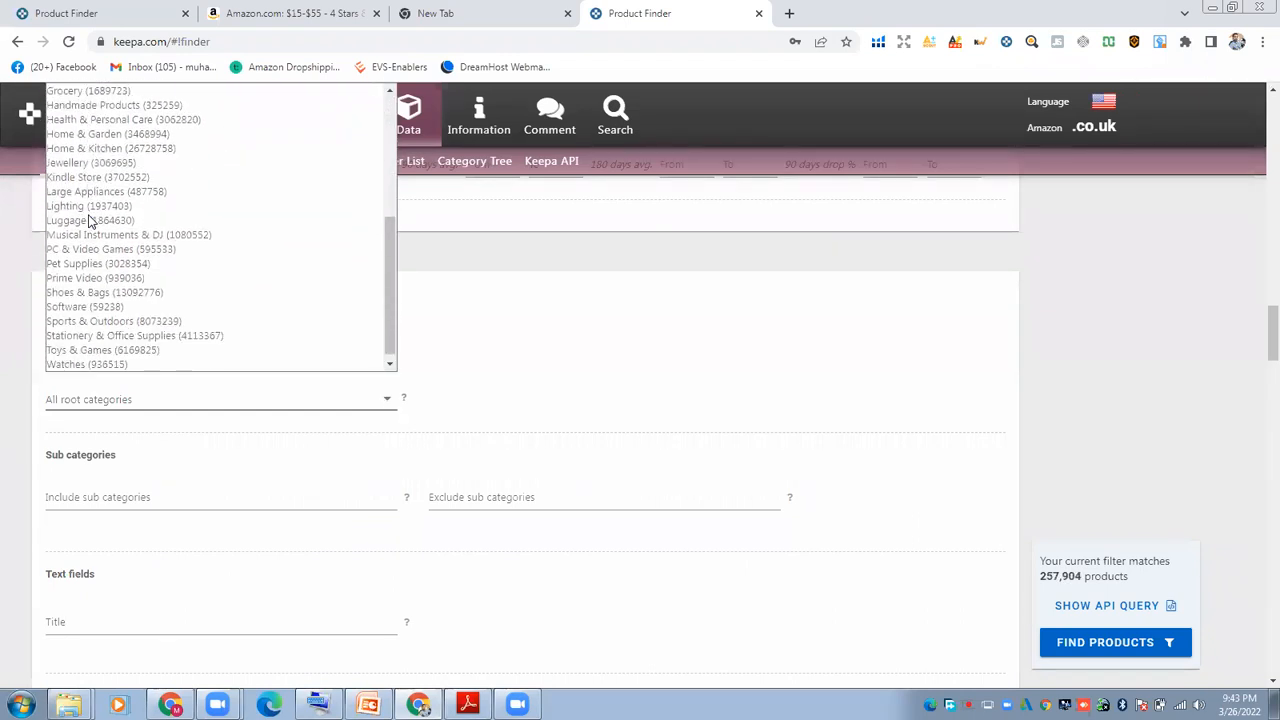
left_click(108, 149)
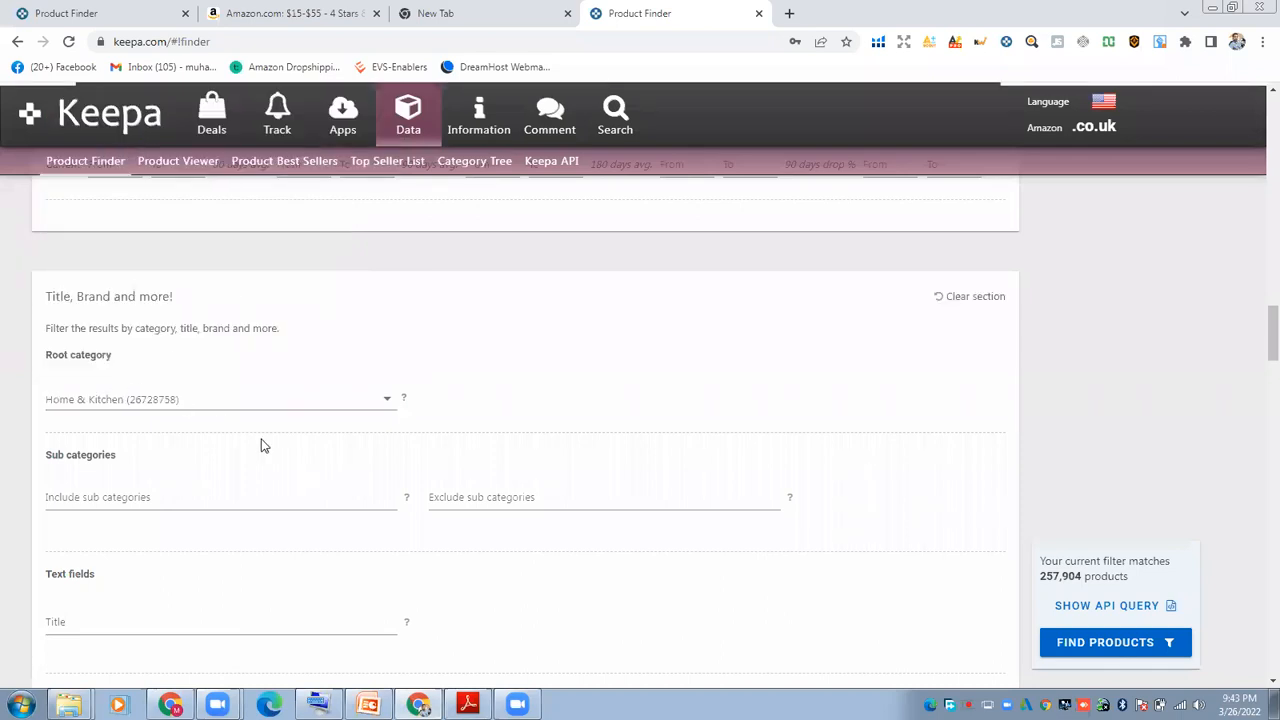
Reset the root category filter to all root categories
scroll(263, 443, "down", 1)
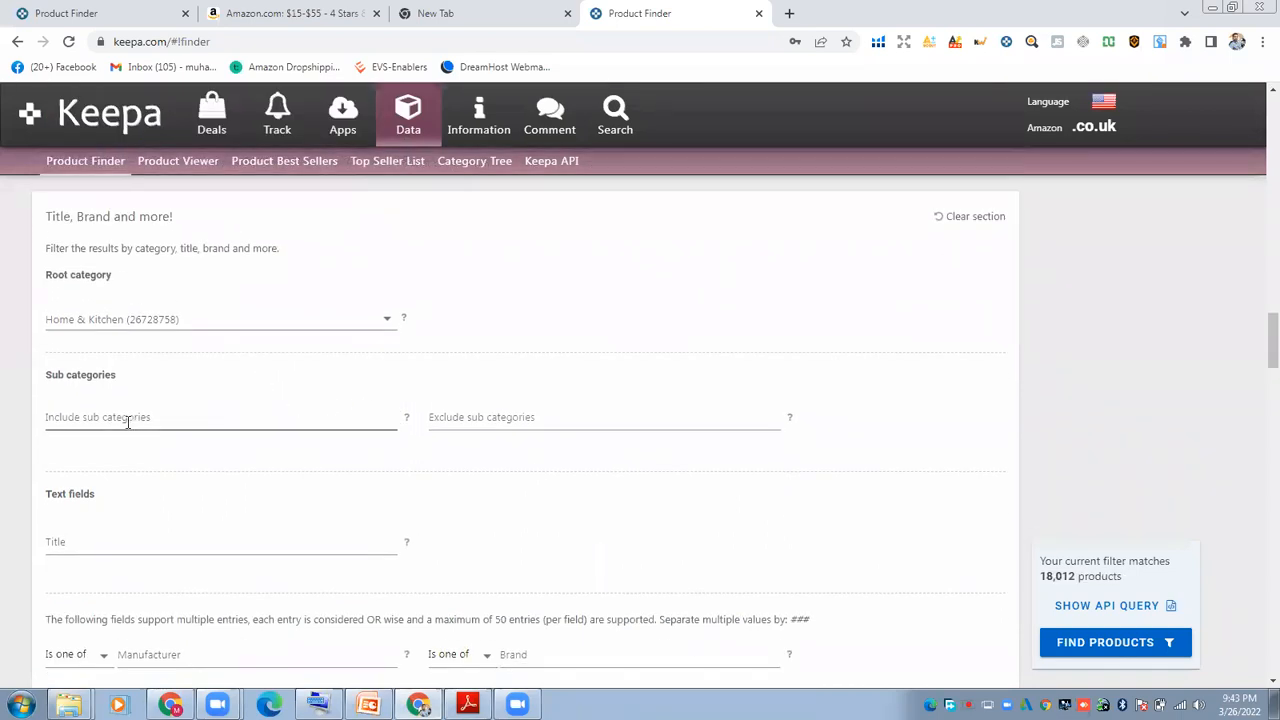
left_click(89, 414)
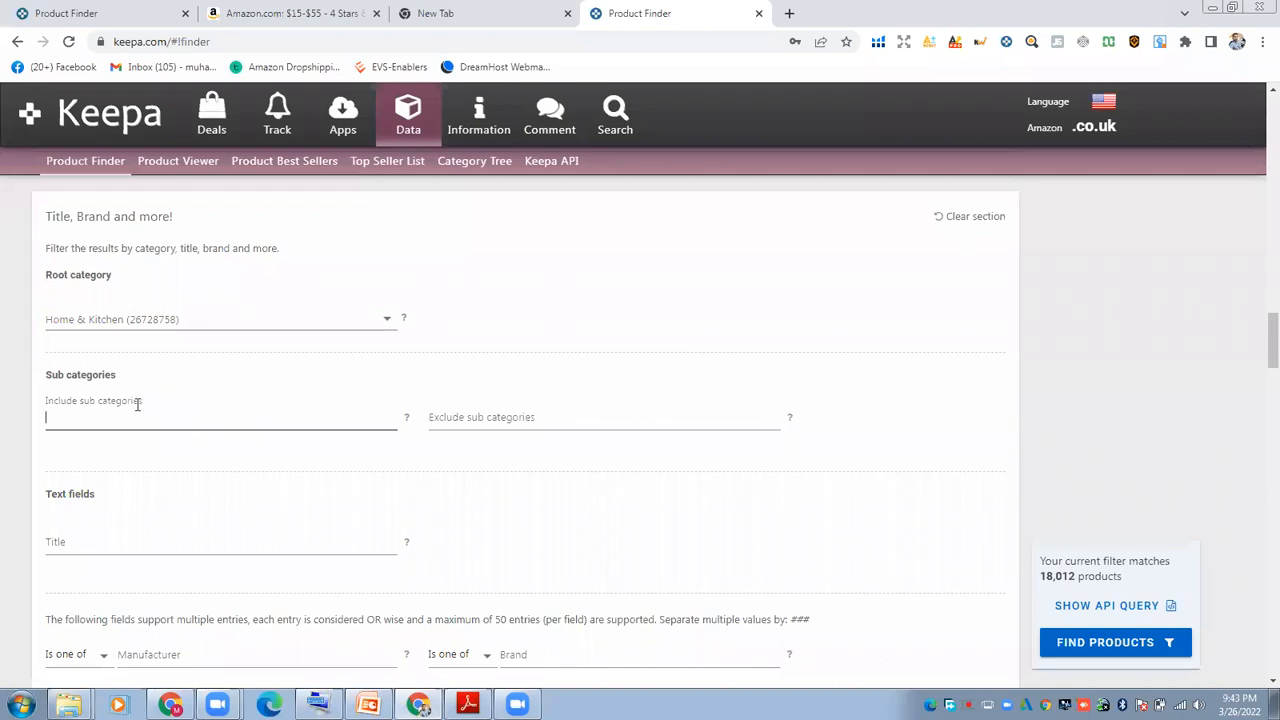
scroll(134, 405, "down", 1)
scroll(139, 413, "up", 2)
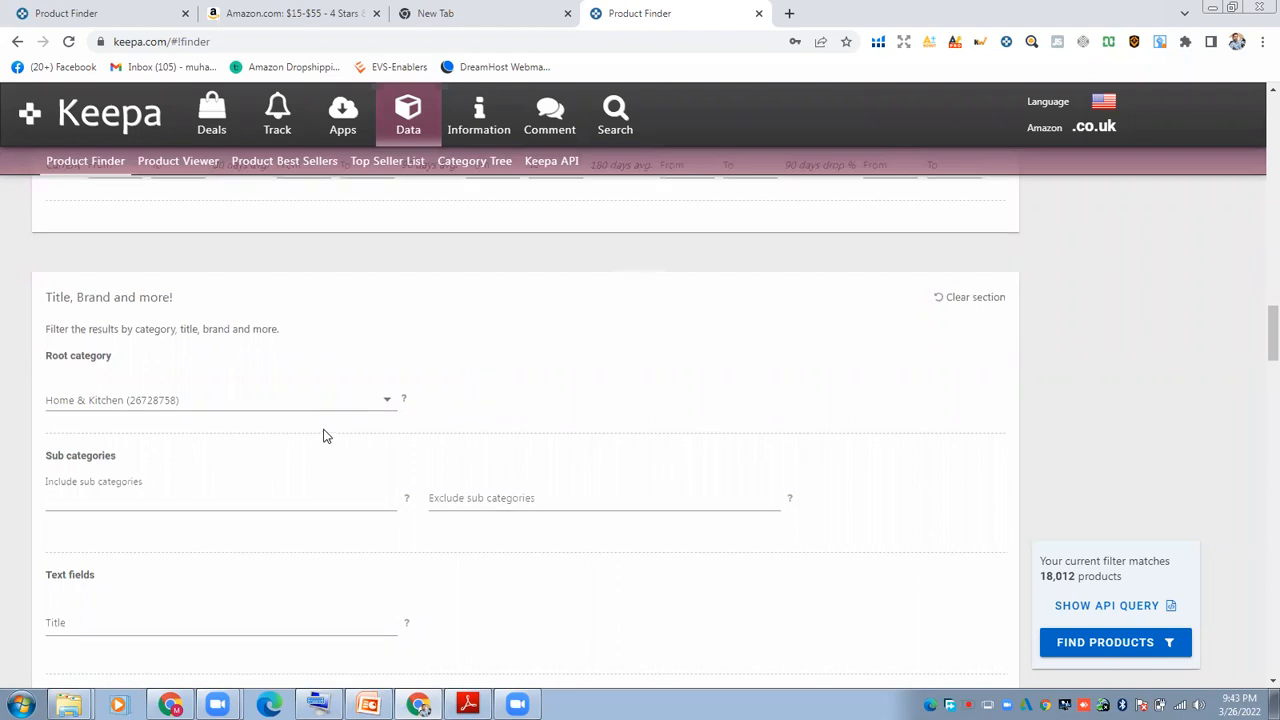
scroll(323, 435, "up", 3)
left_click(374, 636)
scroll(180, 390, "up", 3)
left_click(96, 330)
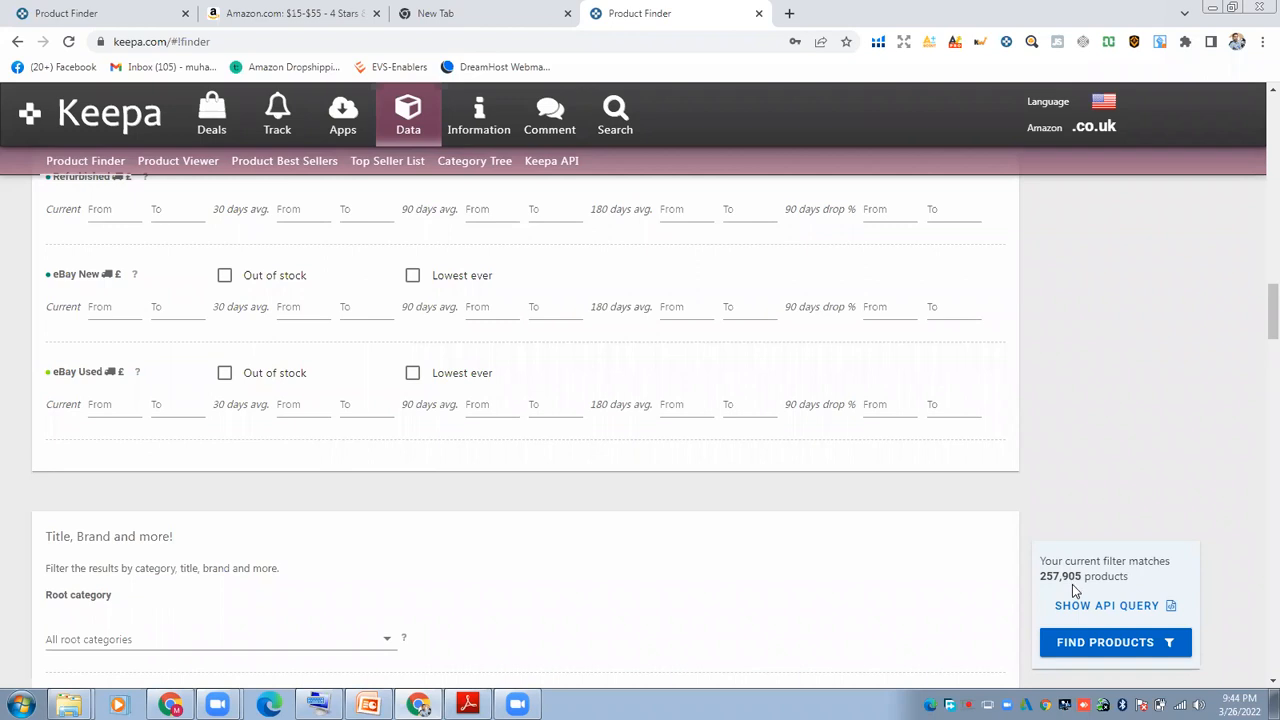
Limit the product filter to the Home & Kitchen root category again
left_click(386, 640)
scroll(125, 510, "down", 4)
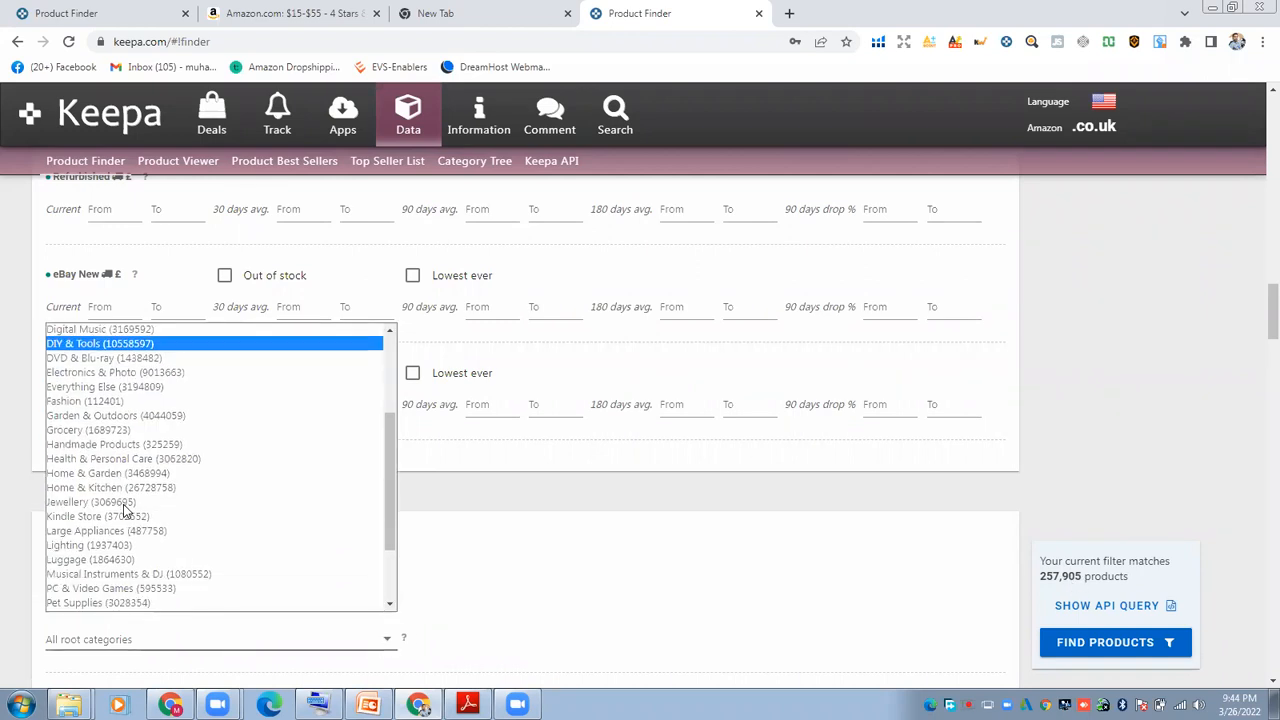
scroll(120, 500, "down", 2)
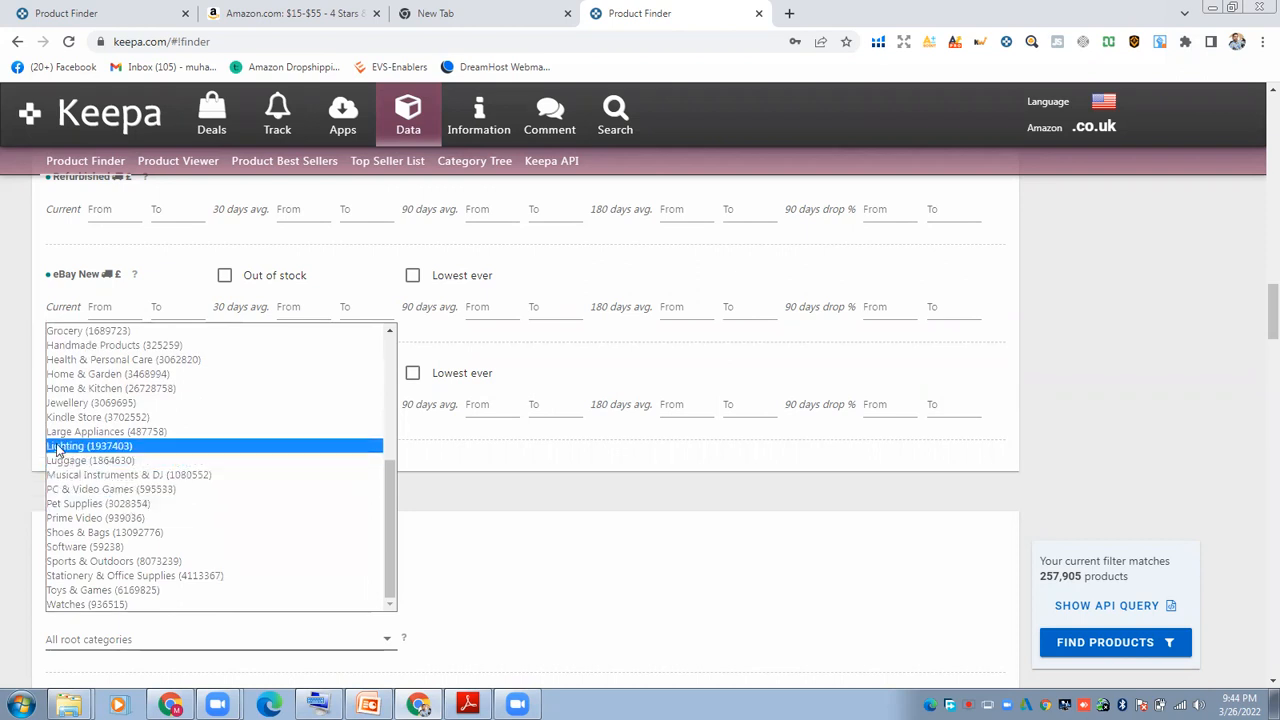
left_click(100, 387)
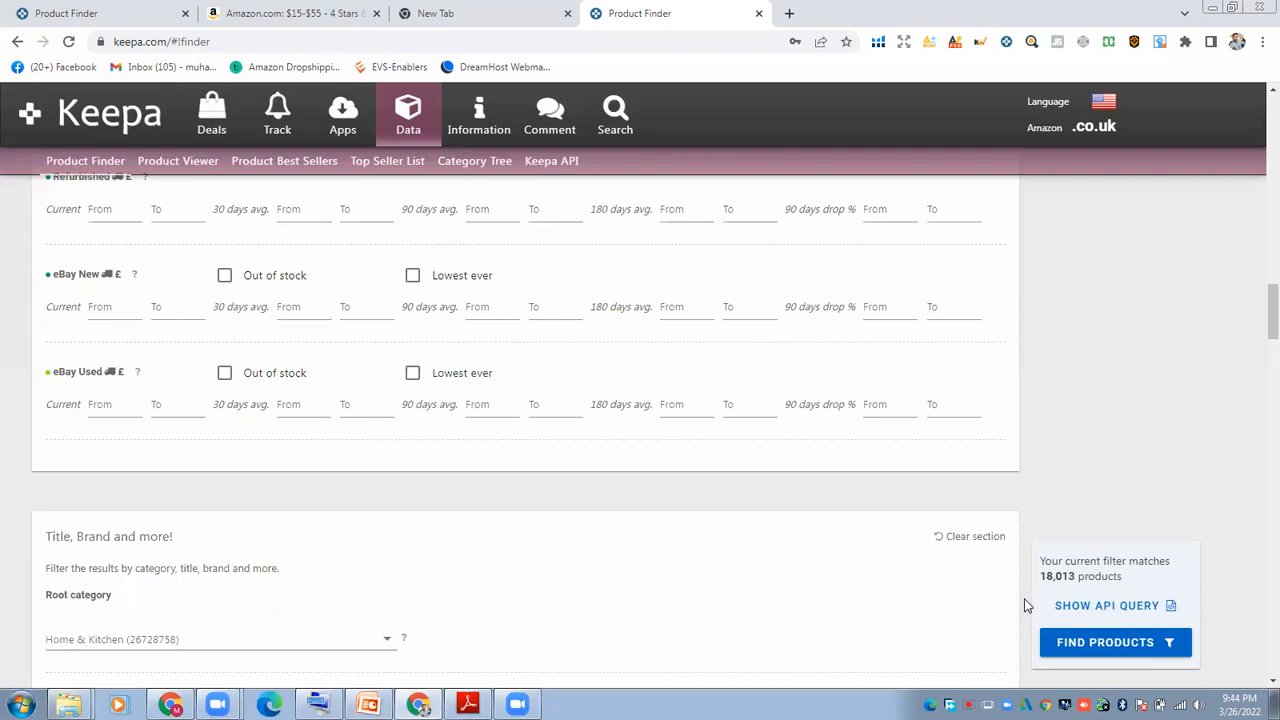
Restrict the product filter to the adidas brand in the text fields
scroll(380, 635, "down", 2)
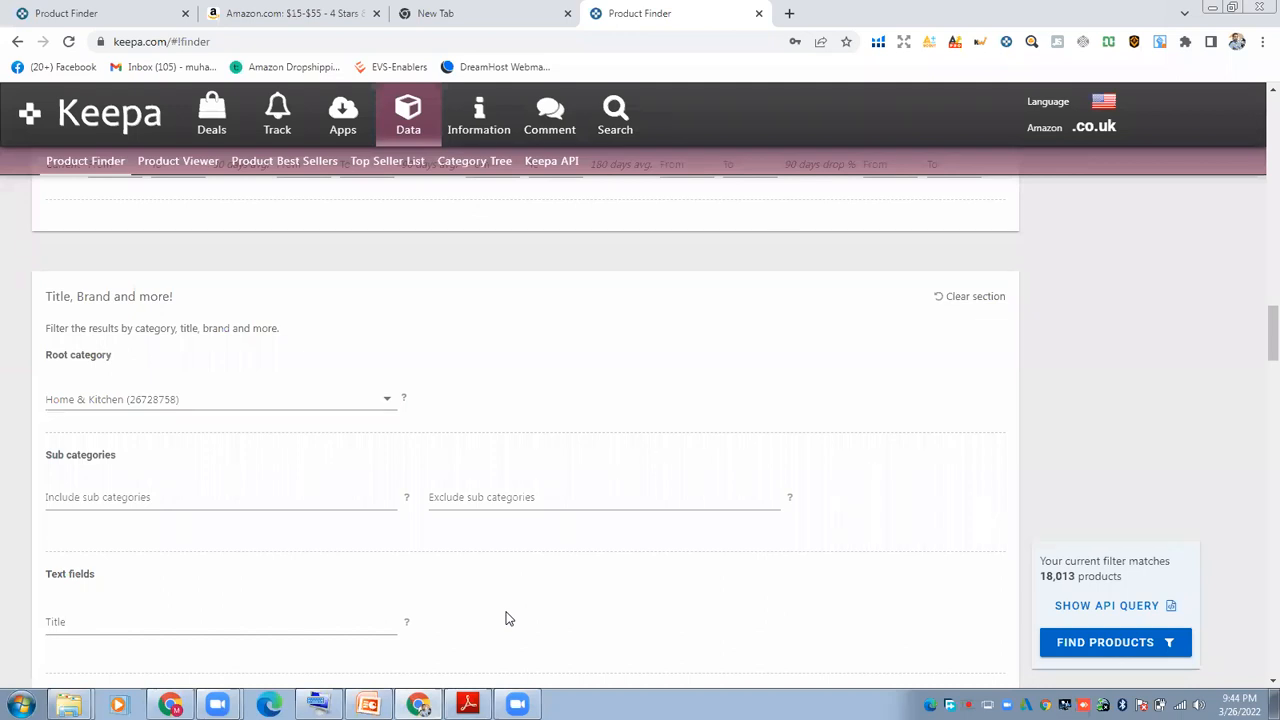
scroll(506, 619, "down", 3)
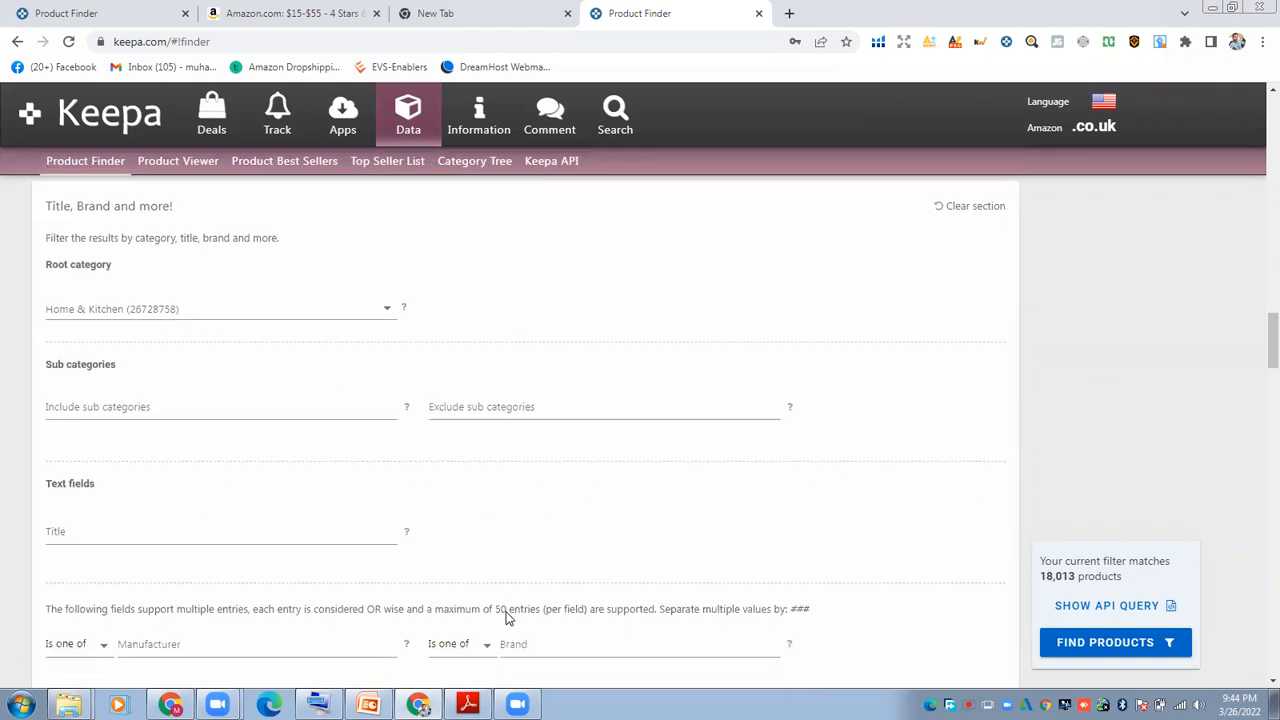
scroll(507, 615, "down", 1)
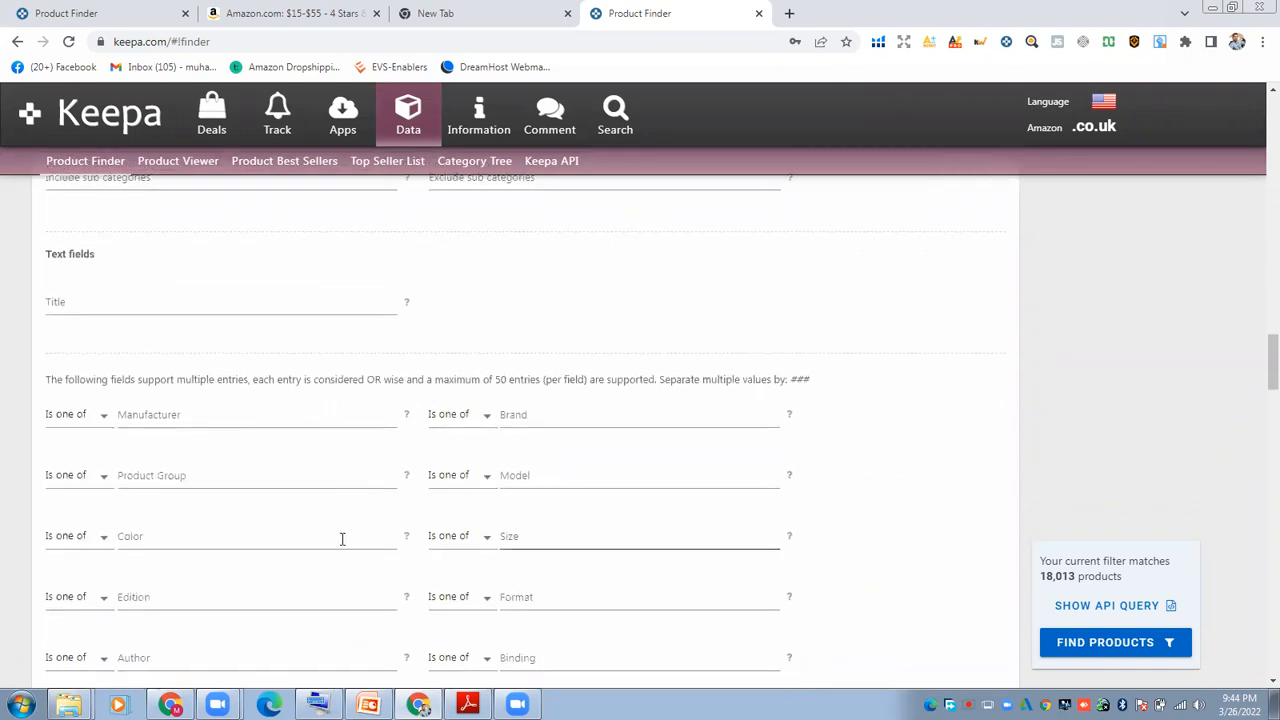
scroll(252, 500, "up", 1)
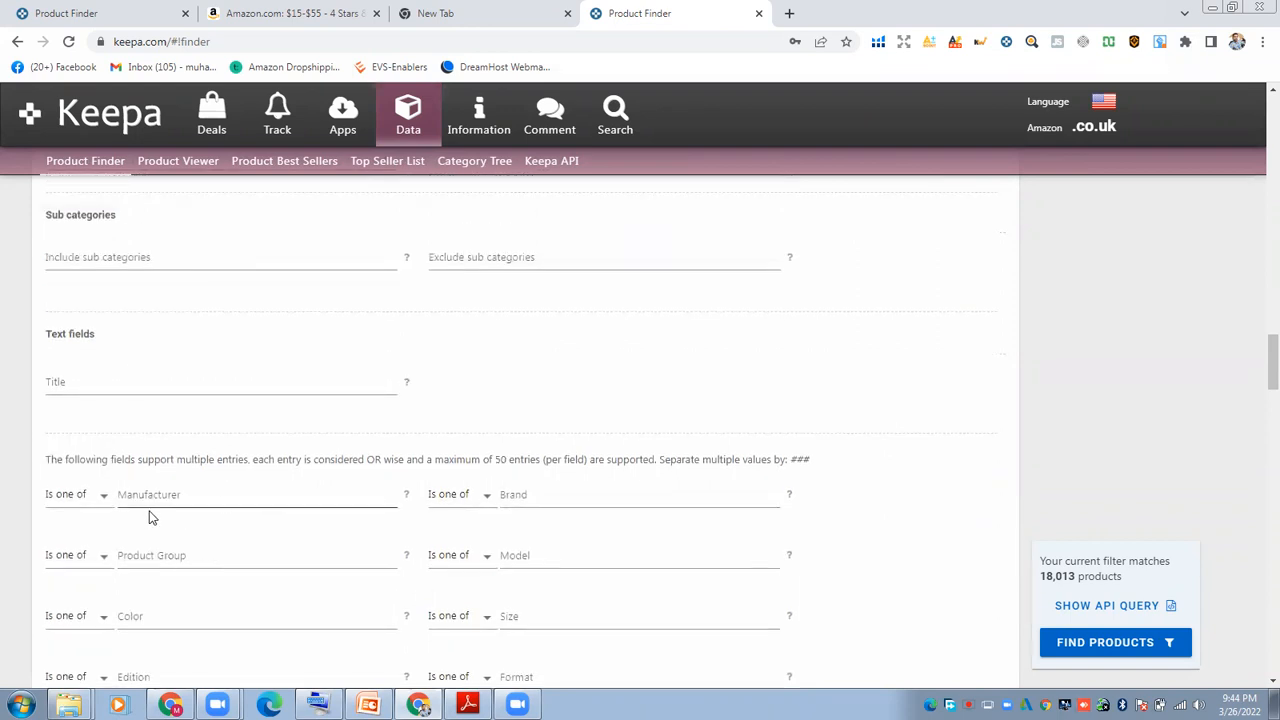
scroll(83, 410, "down", 1)
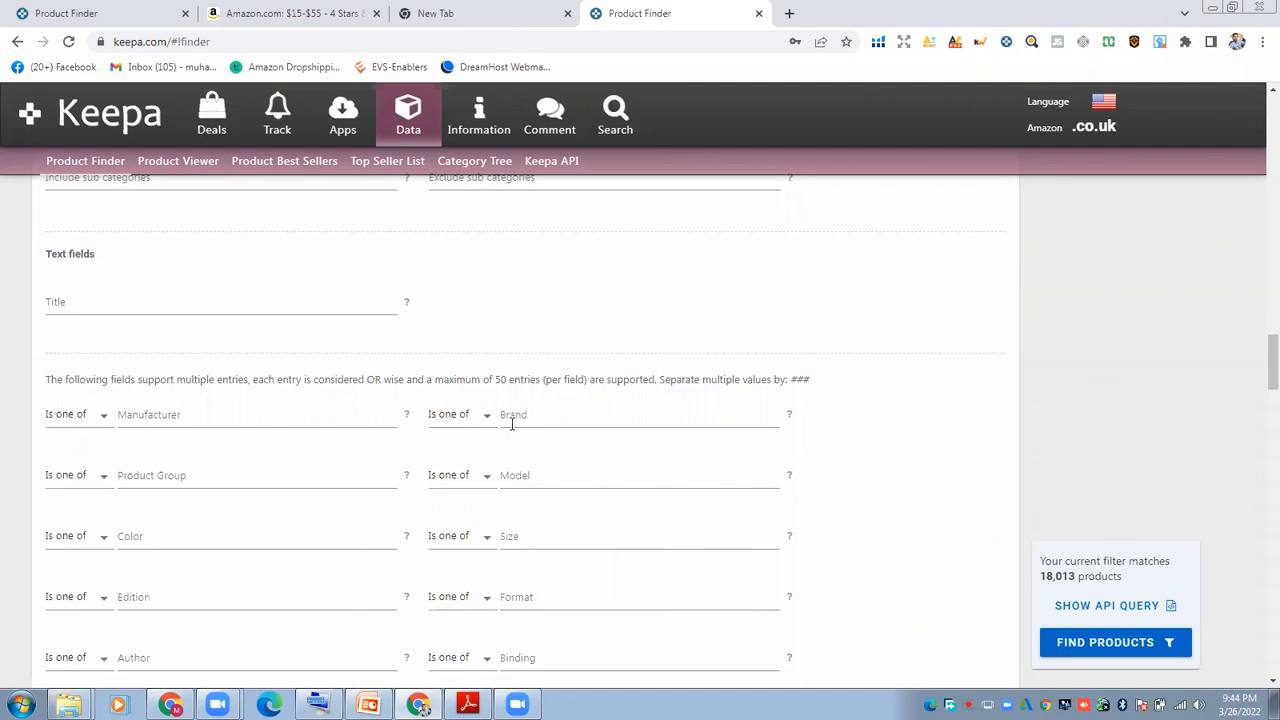
scroll(90, 545, "down", 2)
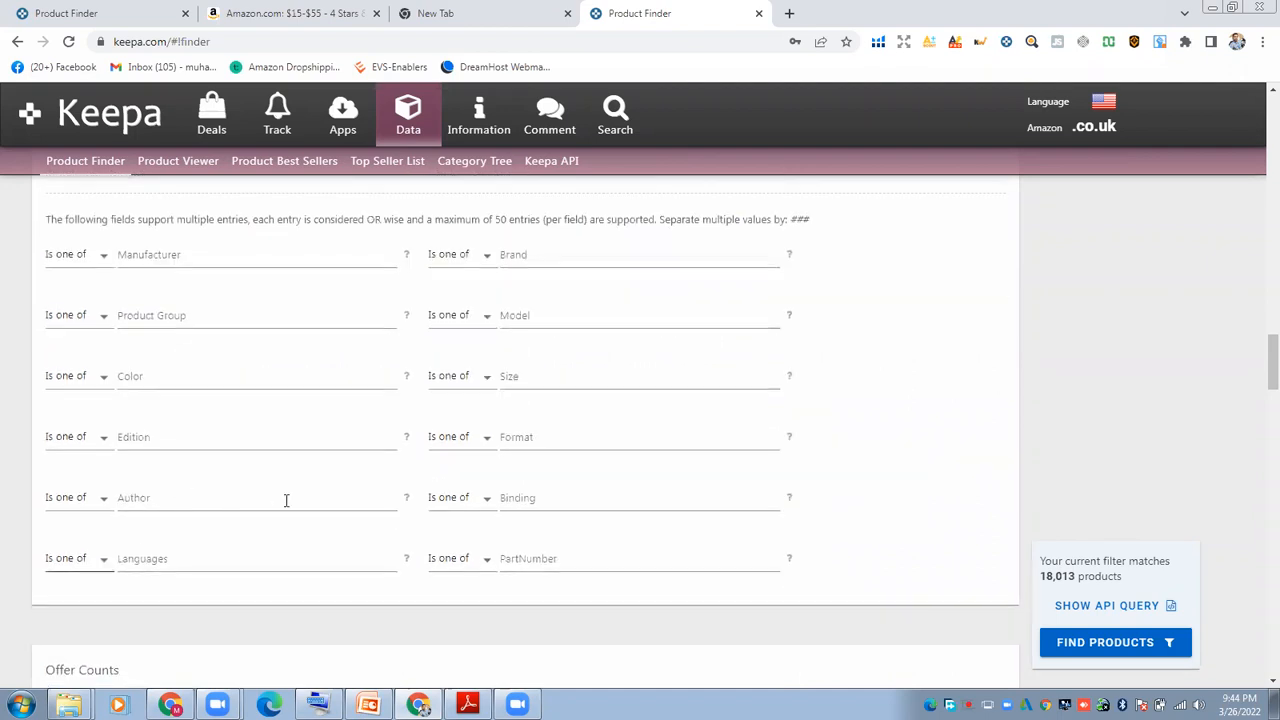
scroll(414, 583, "up", 2)
left_click(537, 419)
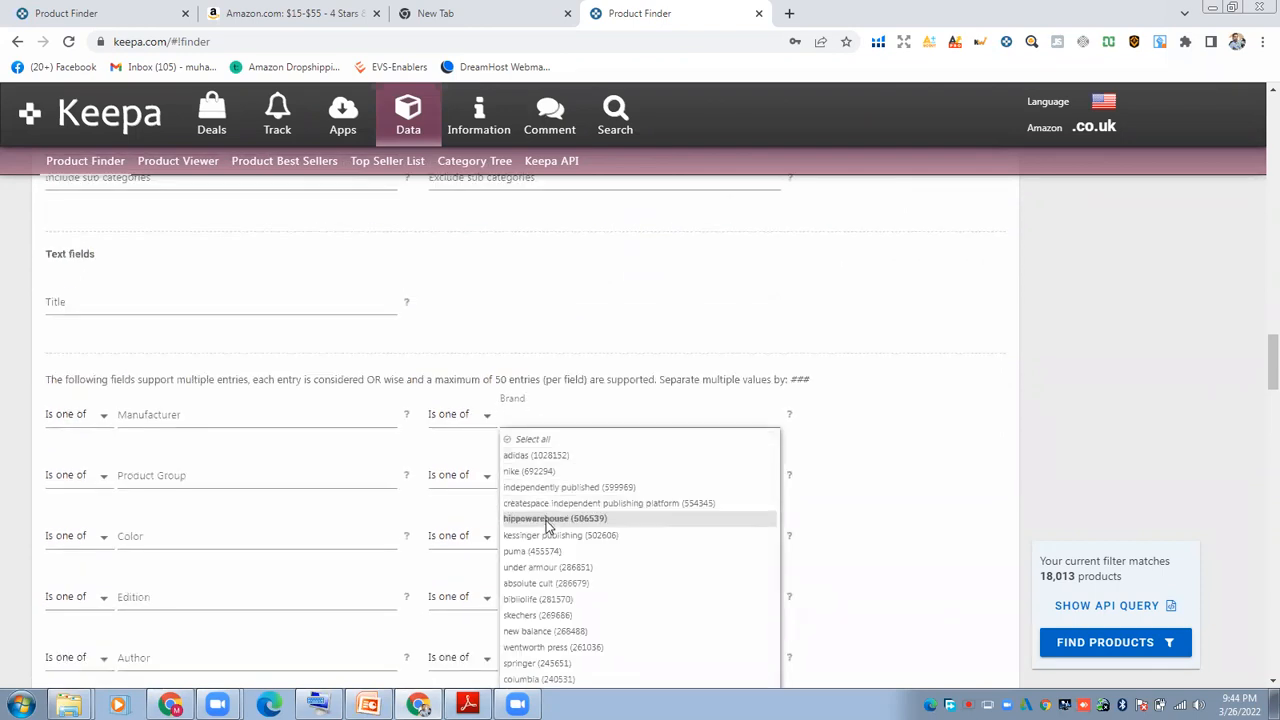
scroll(545, 535, "down", 1)
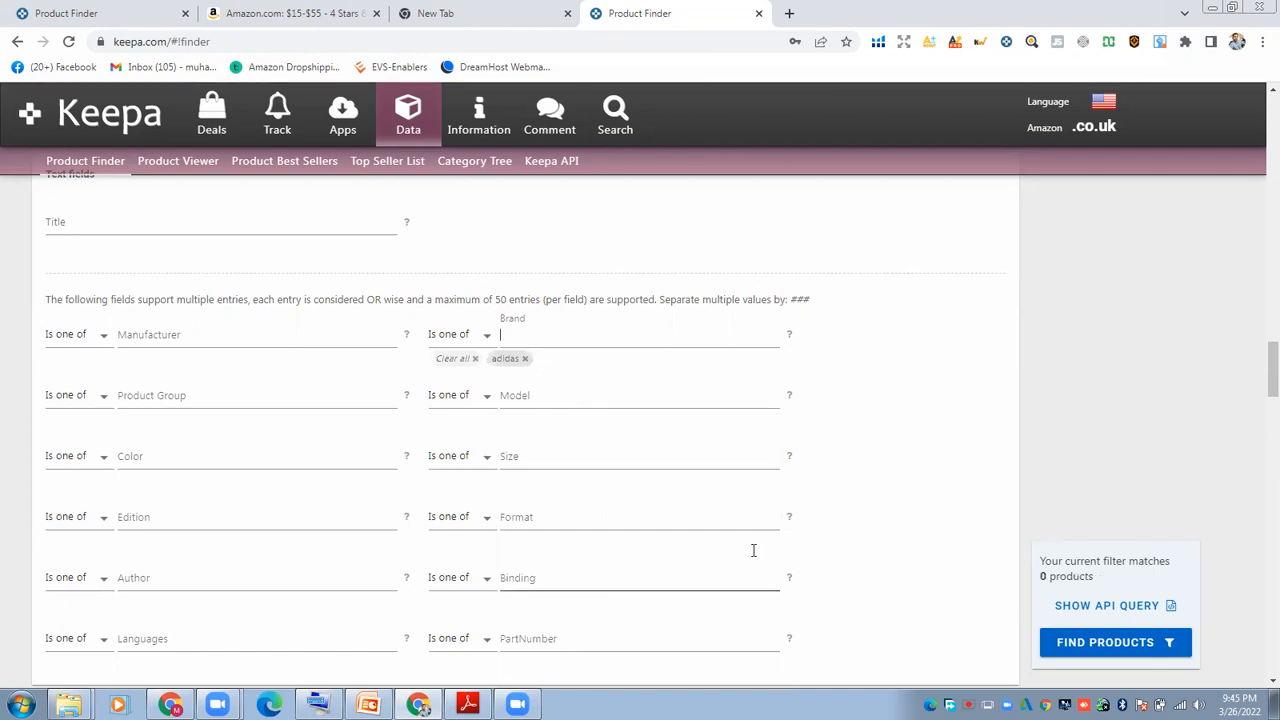
Remove the adidas entry from the brand filter
scroll(531, 477, "up", 3)
scroll(532, 473, "down", 1)
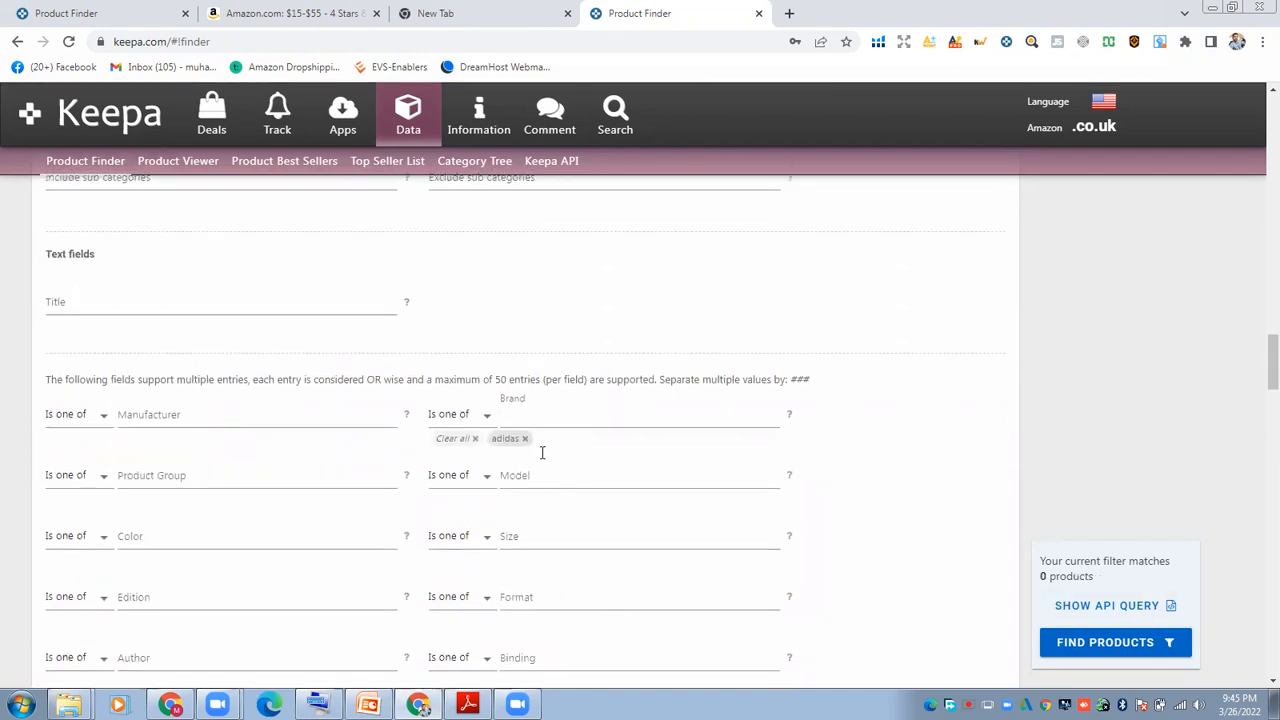
left_click(525, 441)
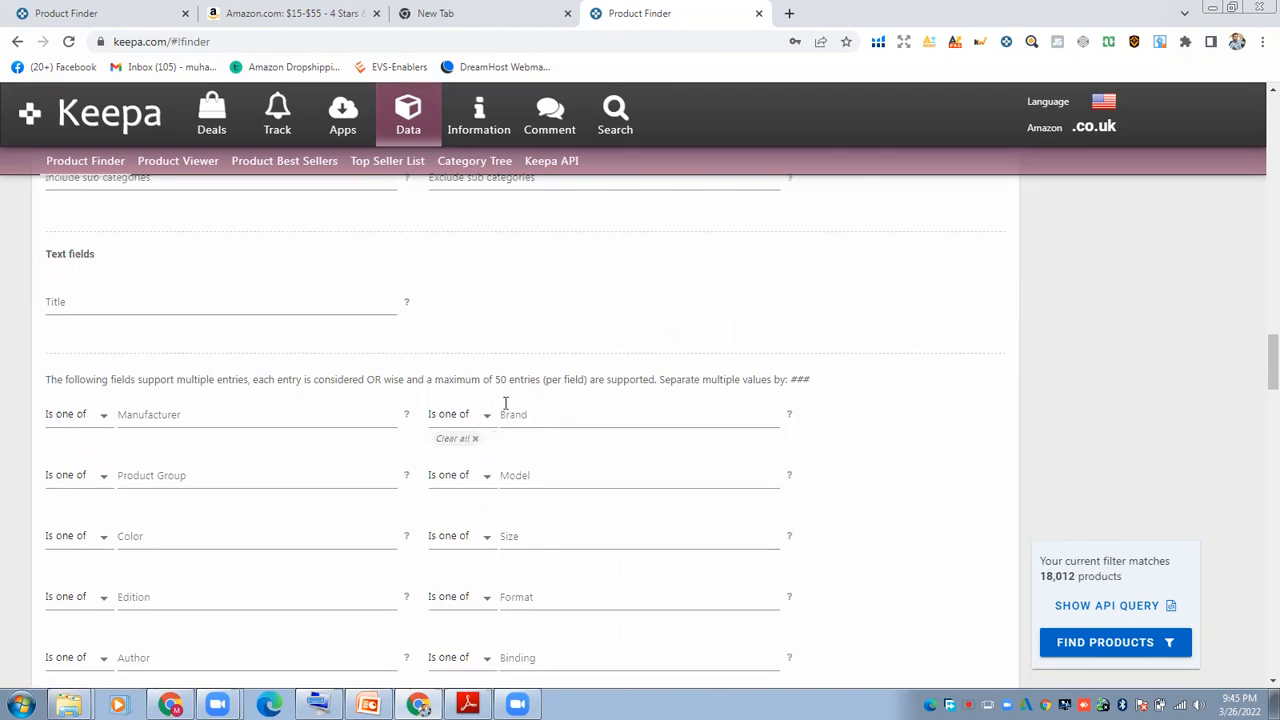
Set the maximum of the current New Offer Count to 40
scroll(512, 412, "down", 1)
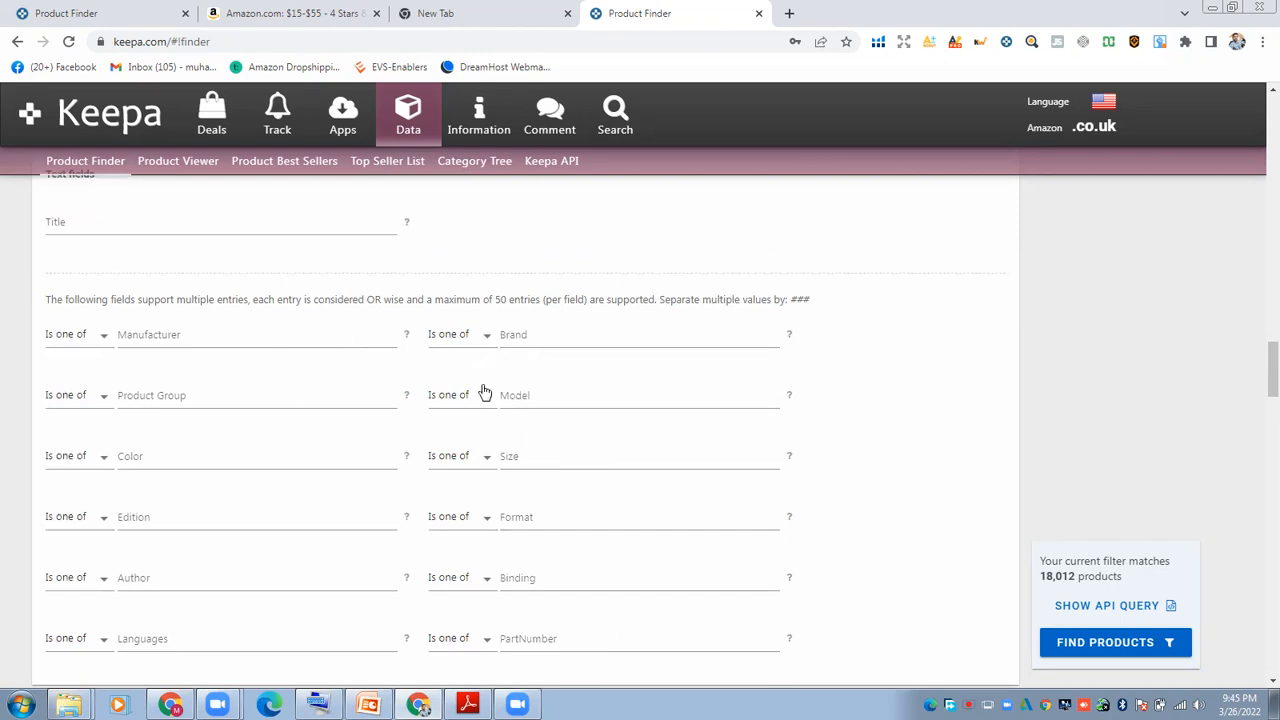
scroll(400, 360, "down", 4)
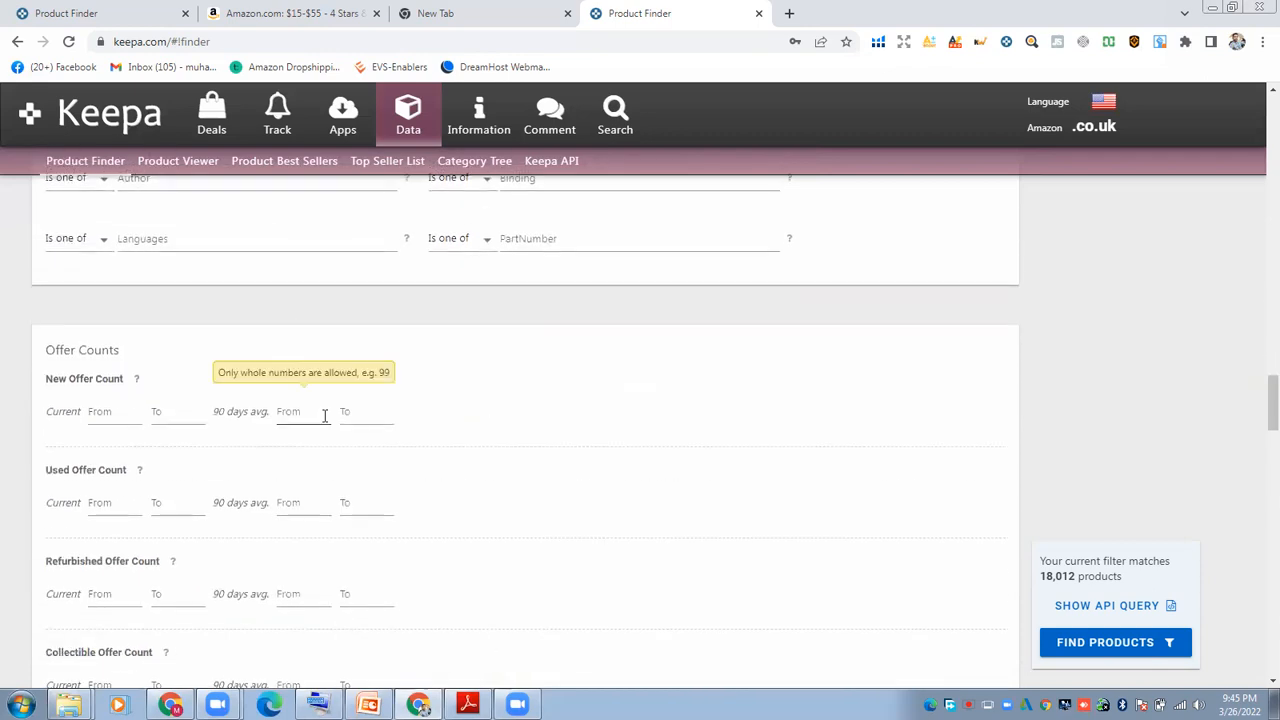
scroll(200, 440, "down", 1)
left_click(100, 332)
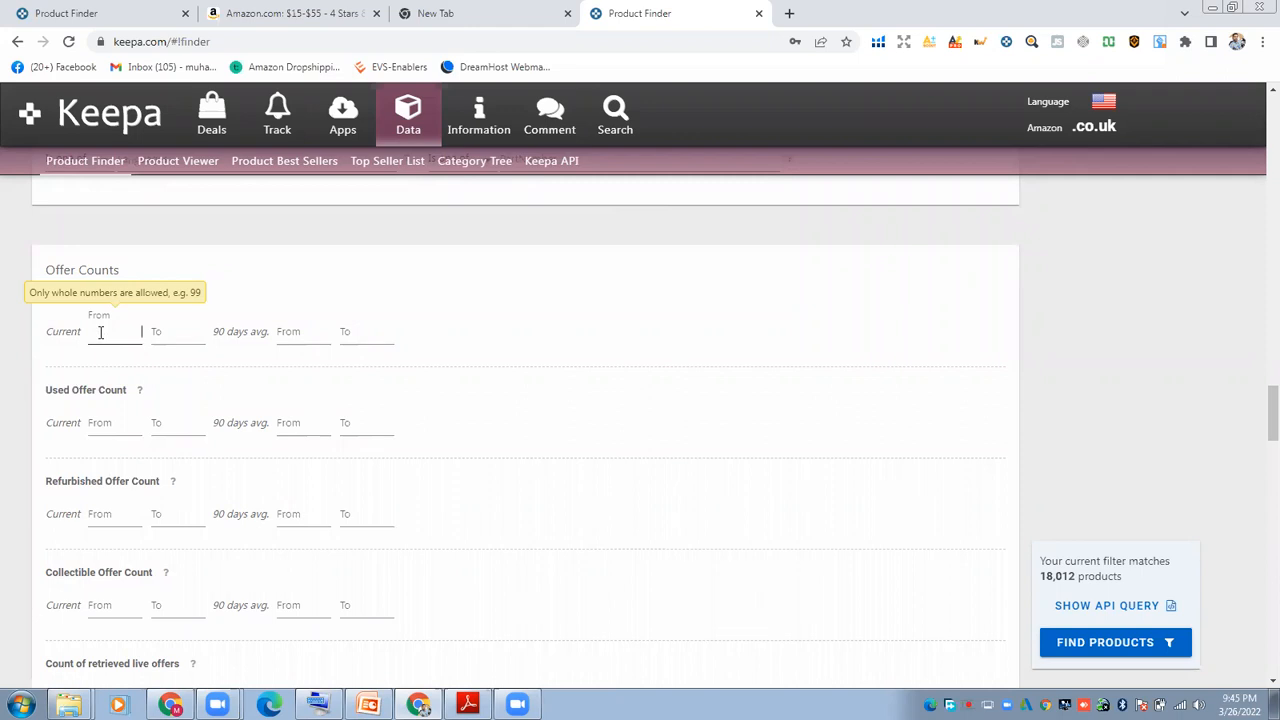
left_click(131, 220)
left_click(192, 335)
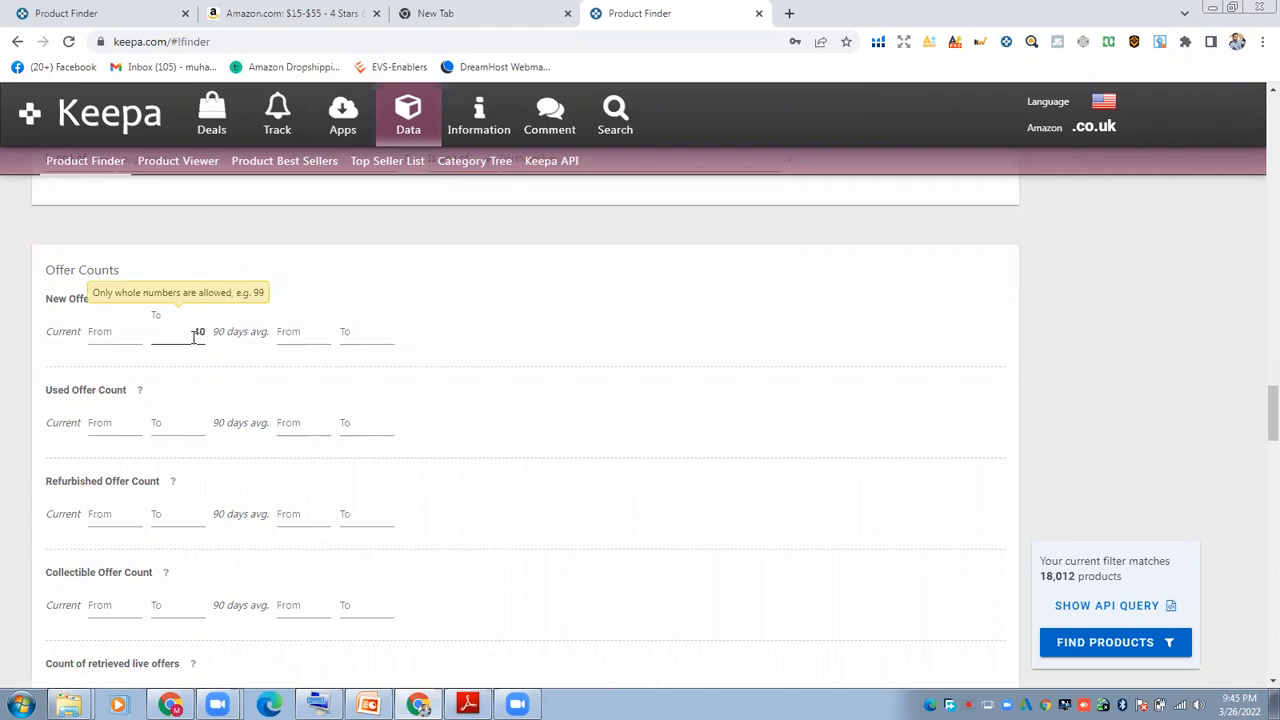
Restrict the current Buy Box seller to 3rd Party
scroll(137, 417, "down", 1)
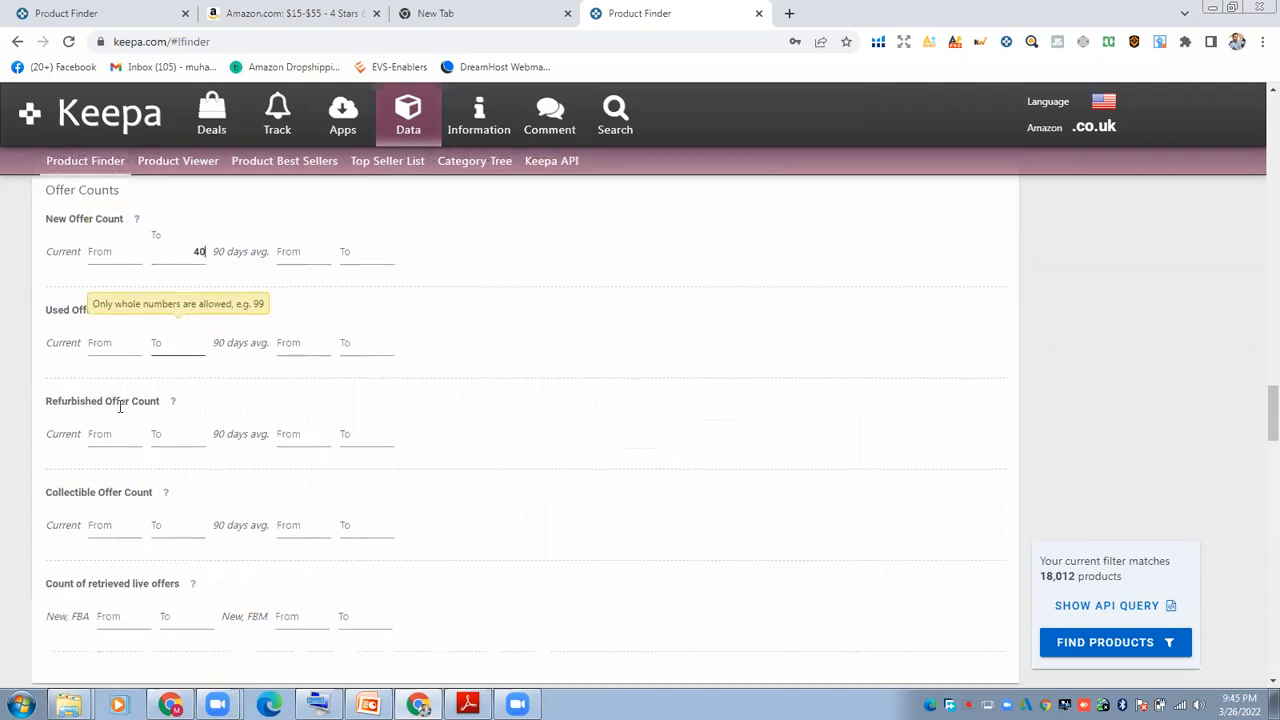
scroll(70, 395, "down", 1)
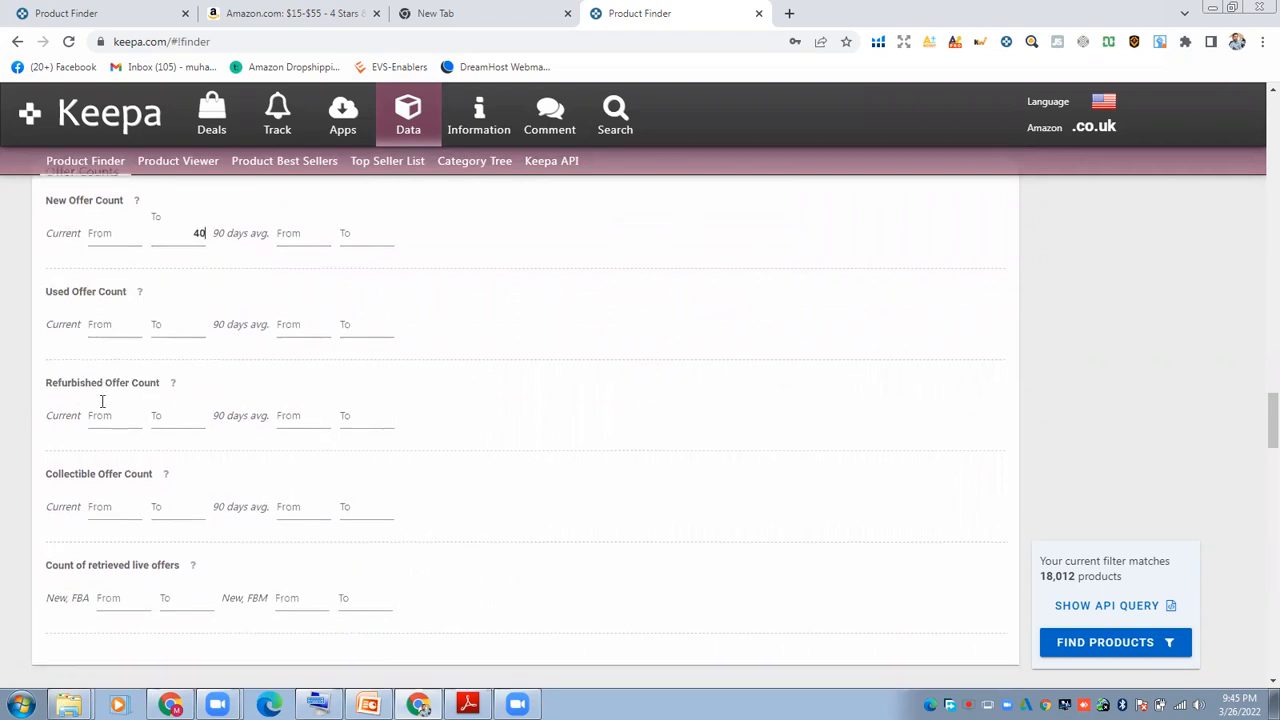
scroll(80, 352, "down", 1)
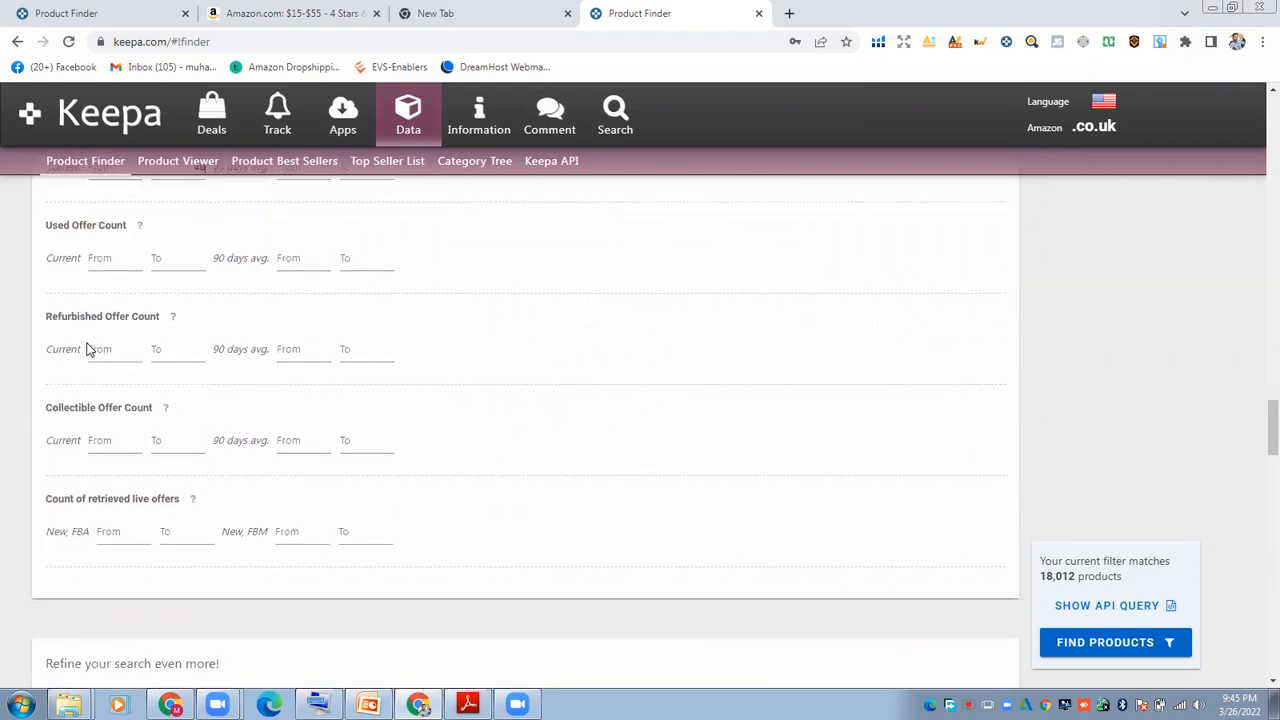
scroll(96, 389, "down", 3)
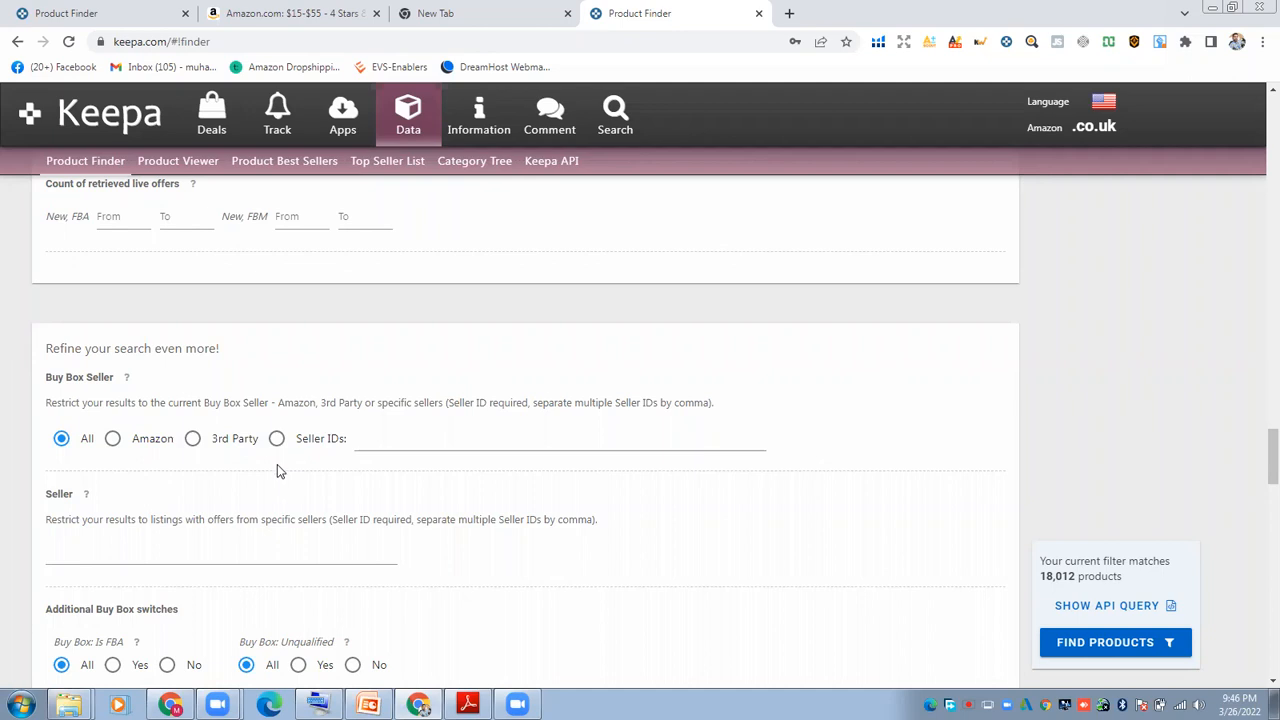
left_click(193, 440)
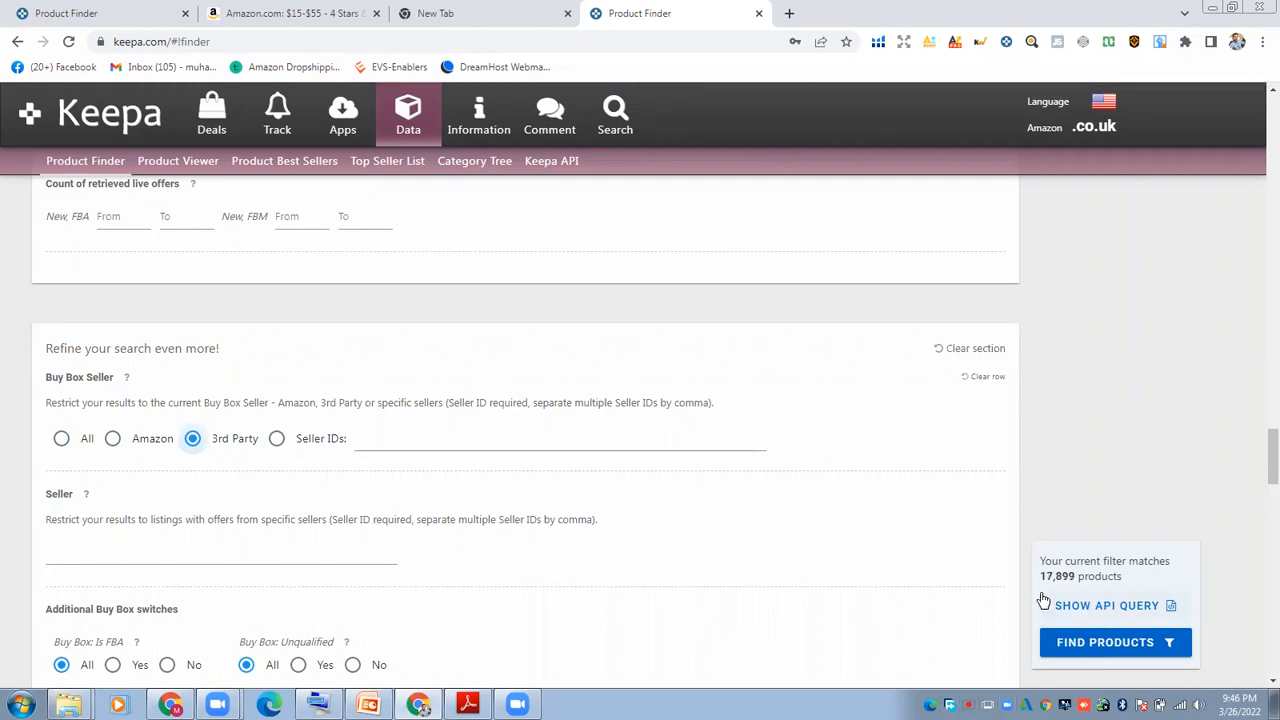
Try excluding digital and physical products from the product type filter, and include both types again
scroll(294, 538, "down", 1)
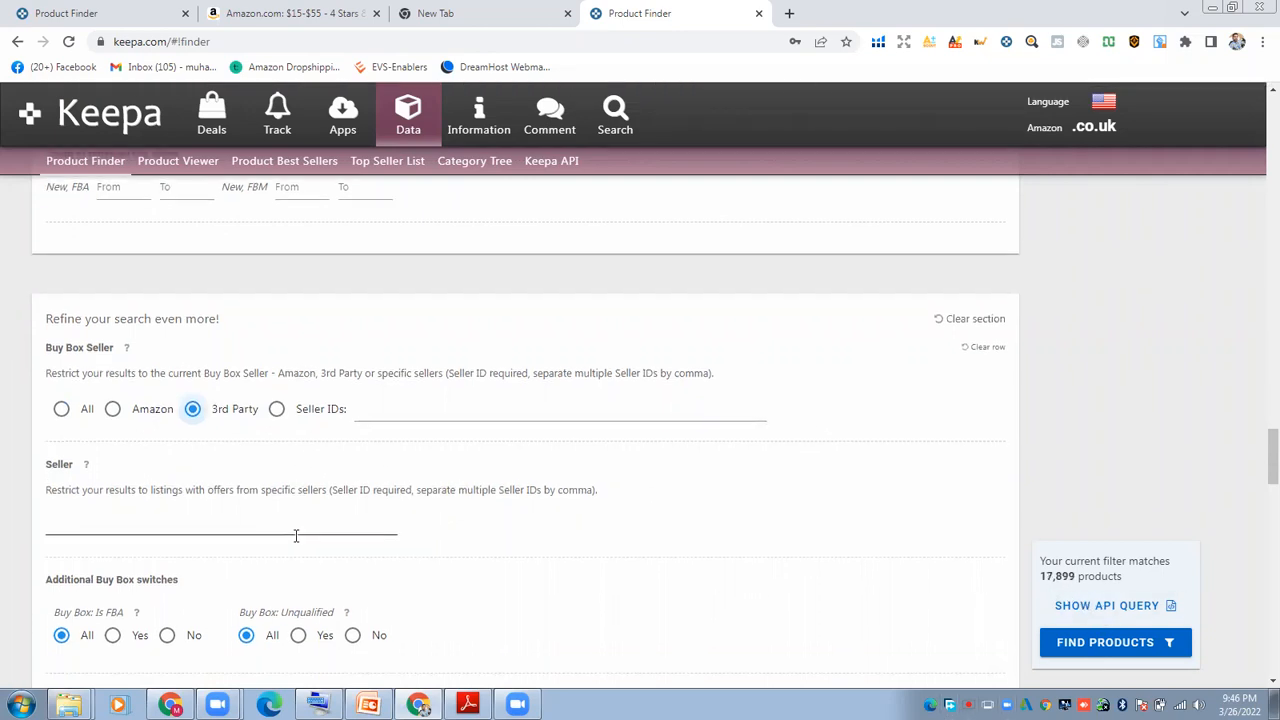
scroll(545, 530, "down", 2)
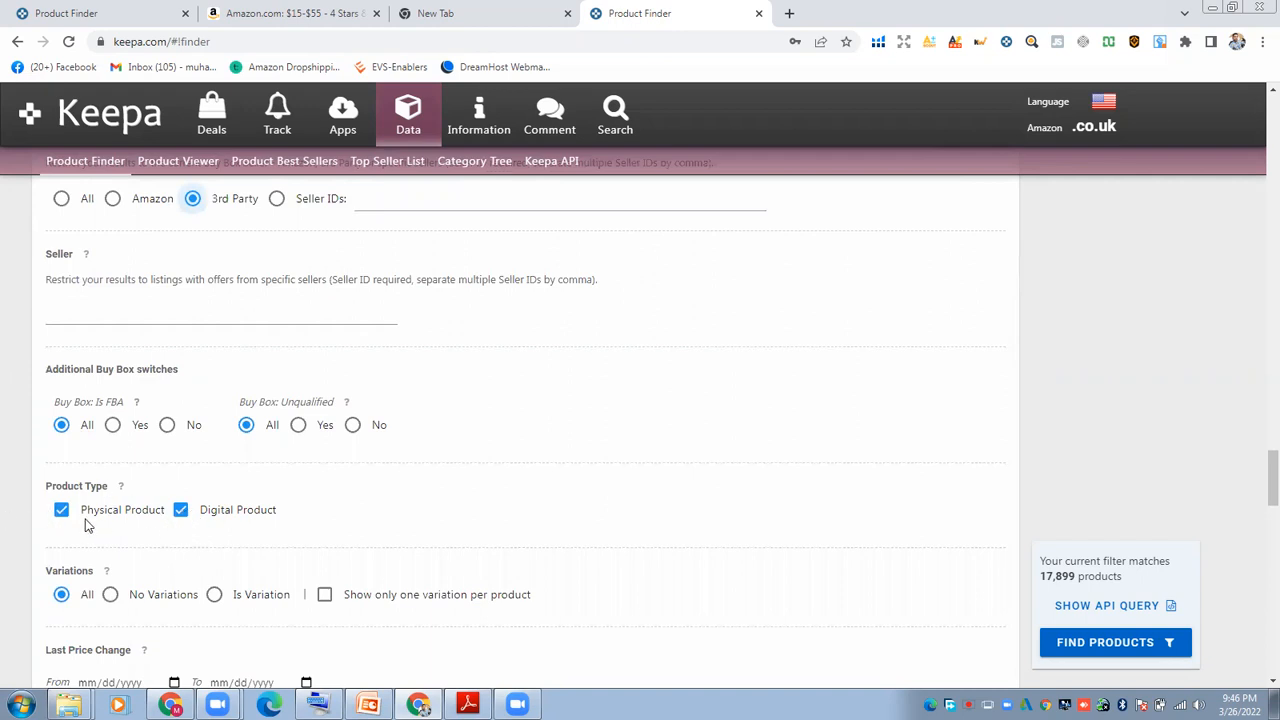
left_click(181, 514)
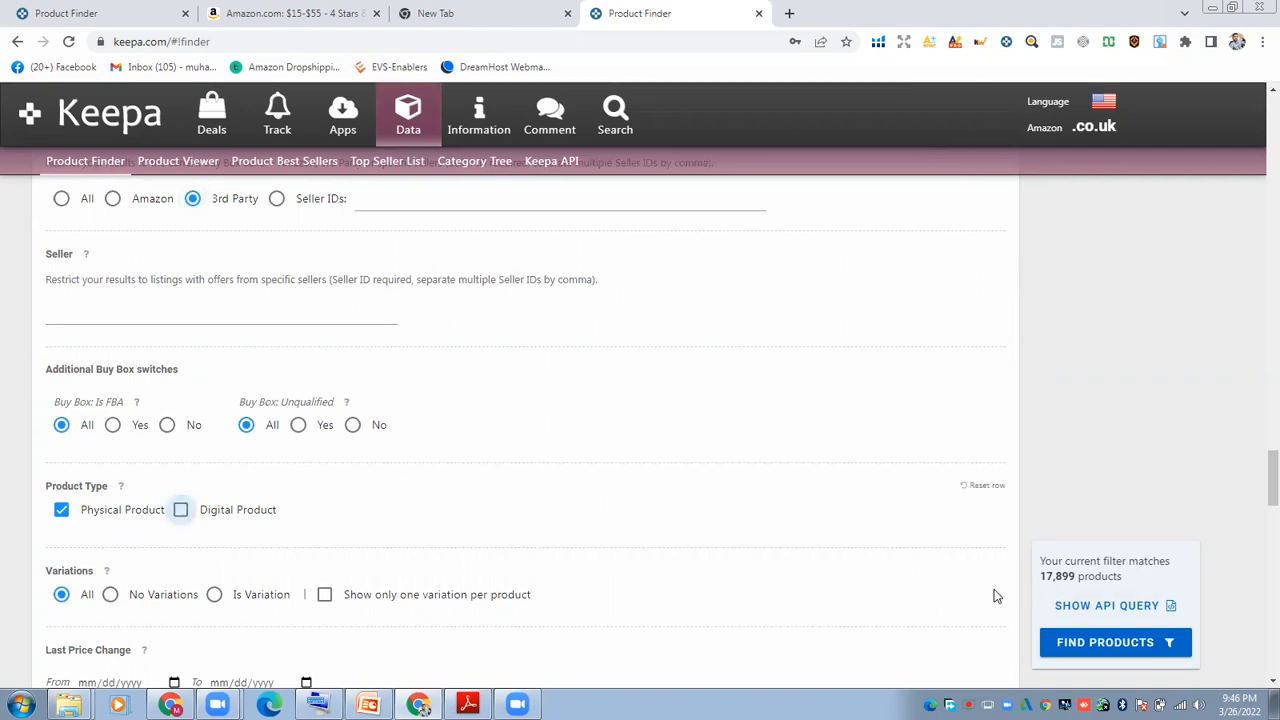
scroll(995, 596, "down", 1)
left_click(62, 432)
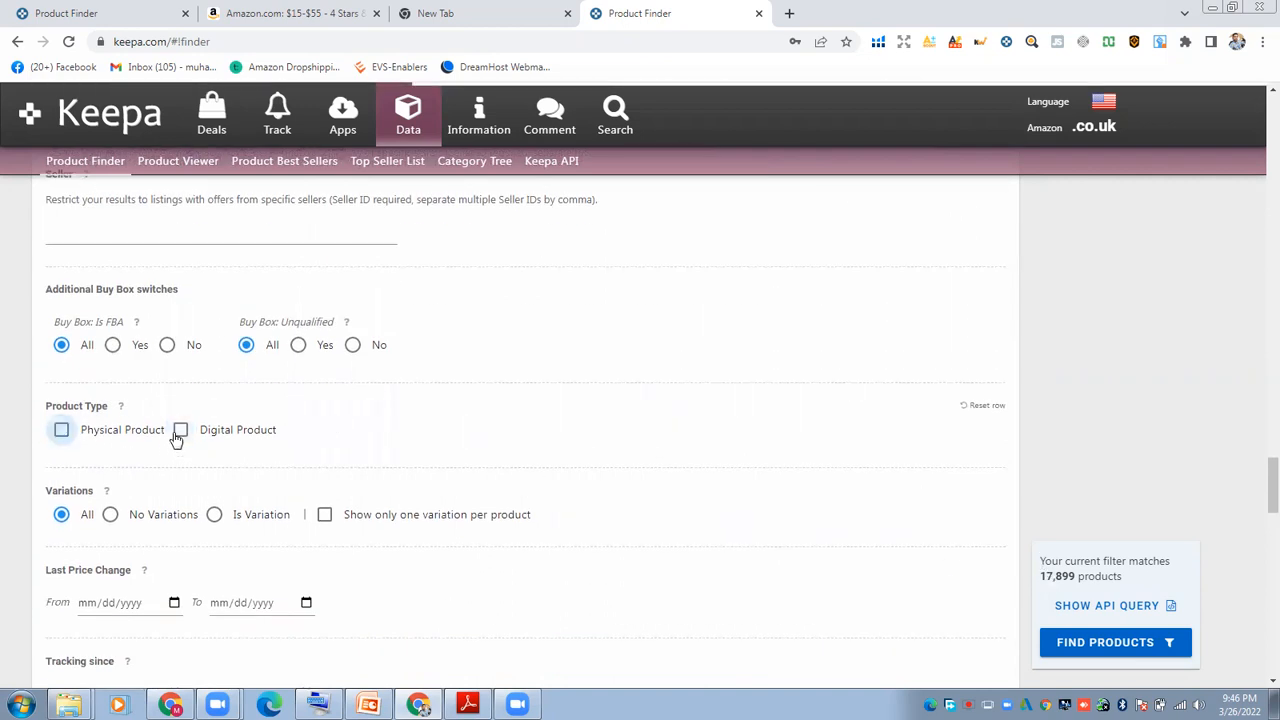
left_click(61, 429)
left_click(180, 429)
Limit the variations filter to products with No Variations
scroll(180, 437, "down", 1)
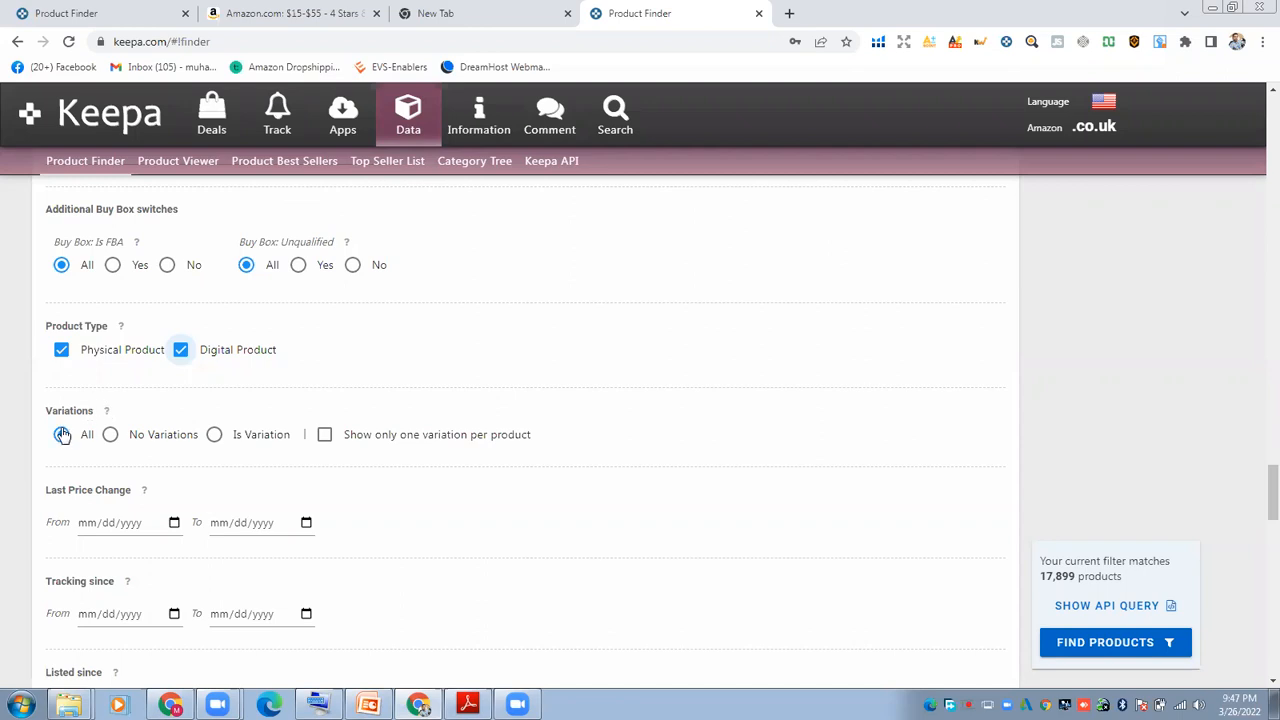
left_click(110, 437)
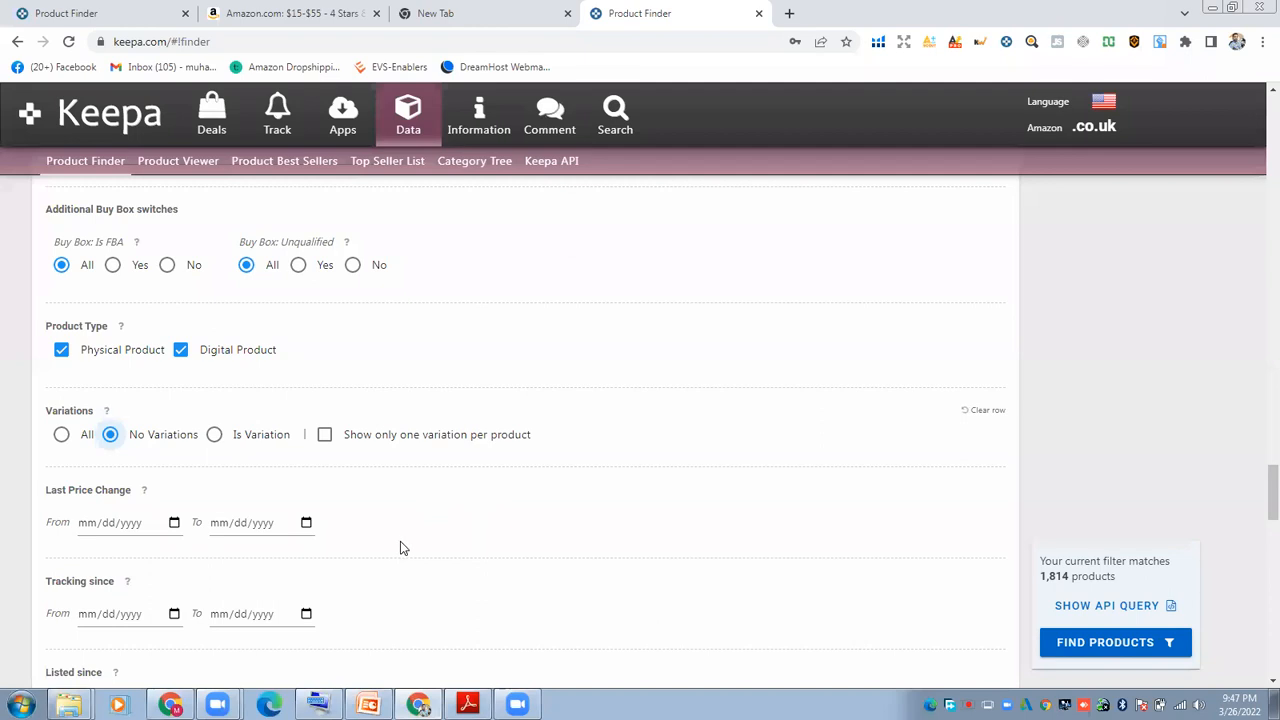
Set the reviews filter to a minimum rating of 4 and a minimum review count of 20
scroll(402, 548, "down", 1)
scroll(400, 548, "down", 3)
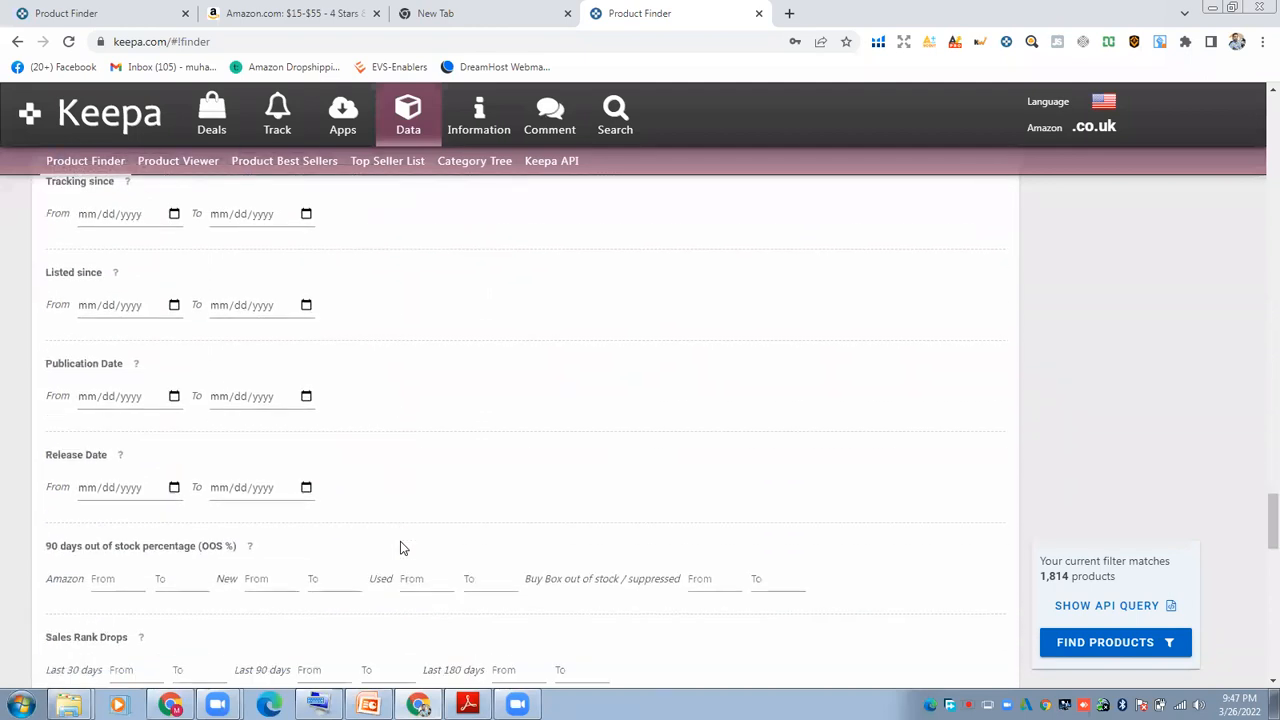
scroll(400, 548, "down", 3)
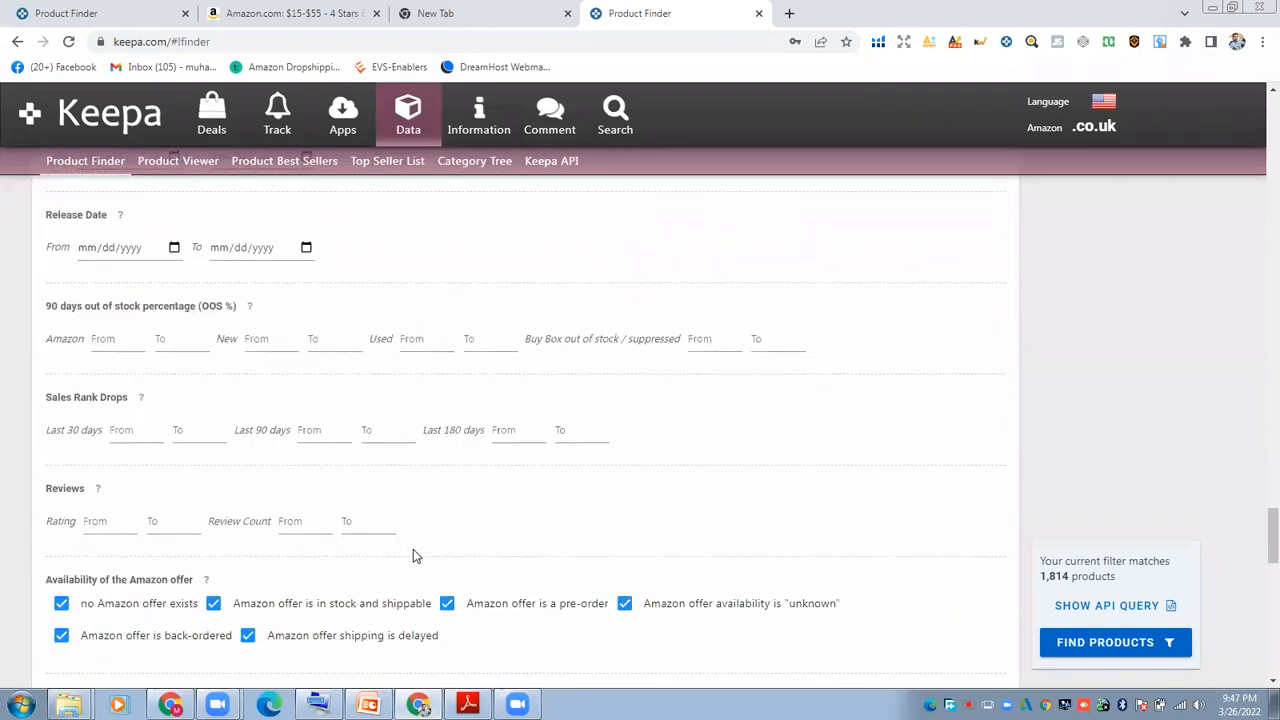
scroll(123, 340, "up", 1)
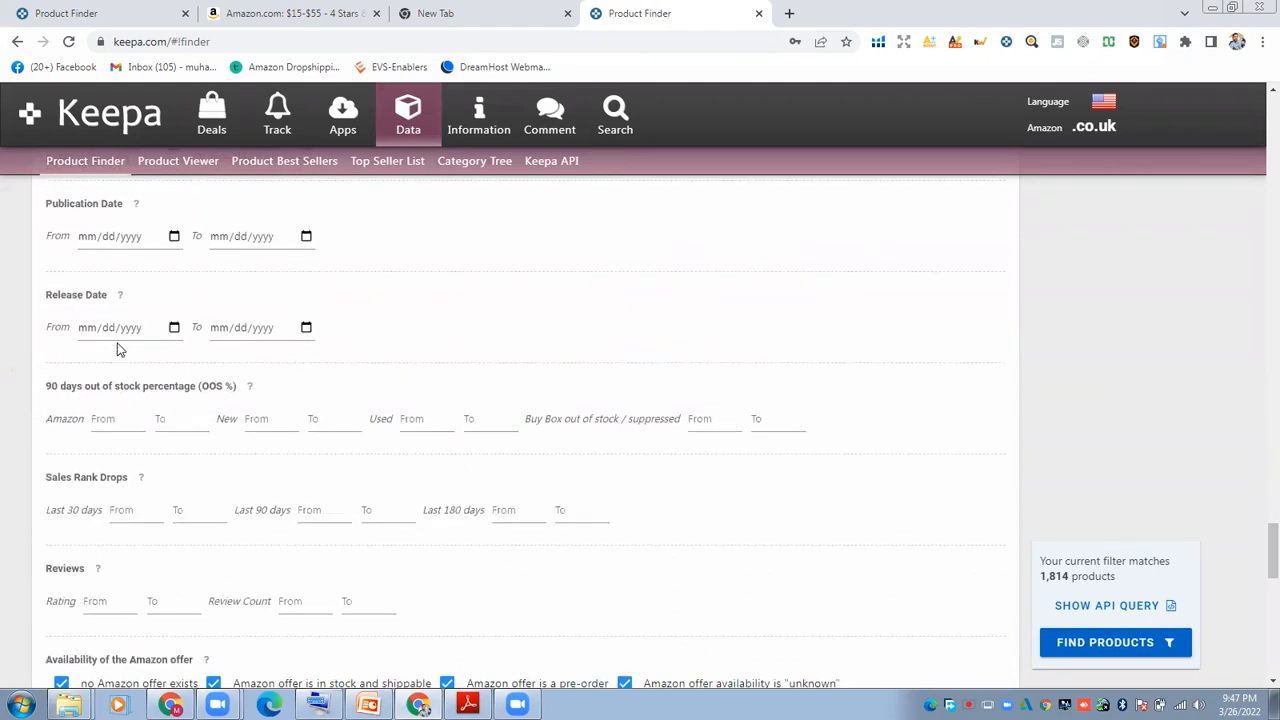
scroll(100, 490, "down", 1)
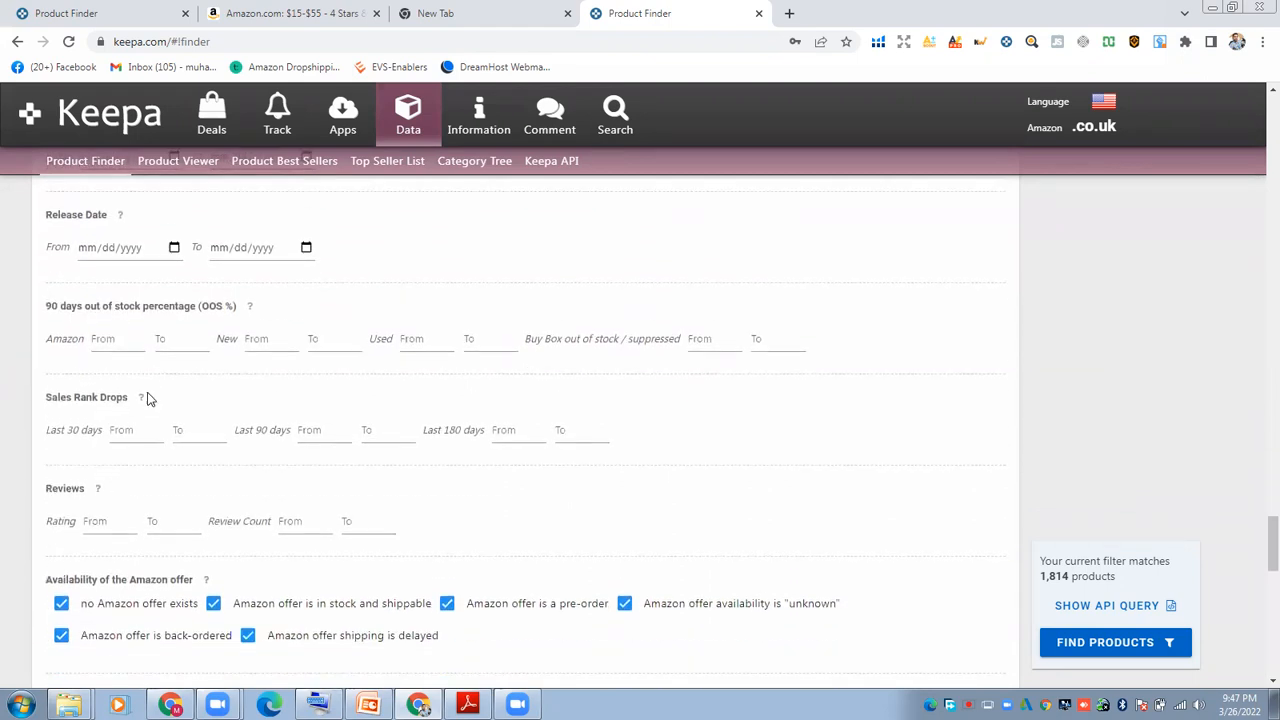
left_click(112, 524)
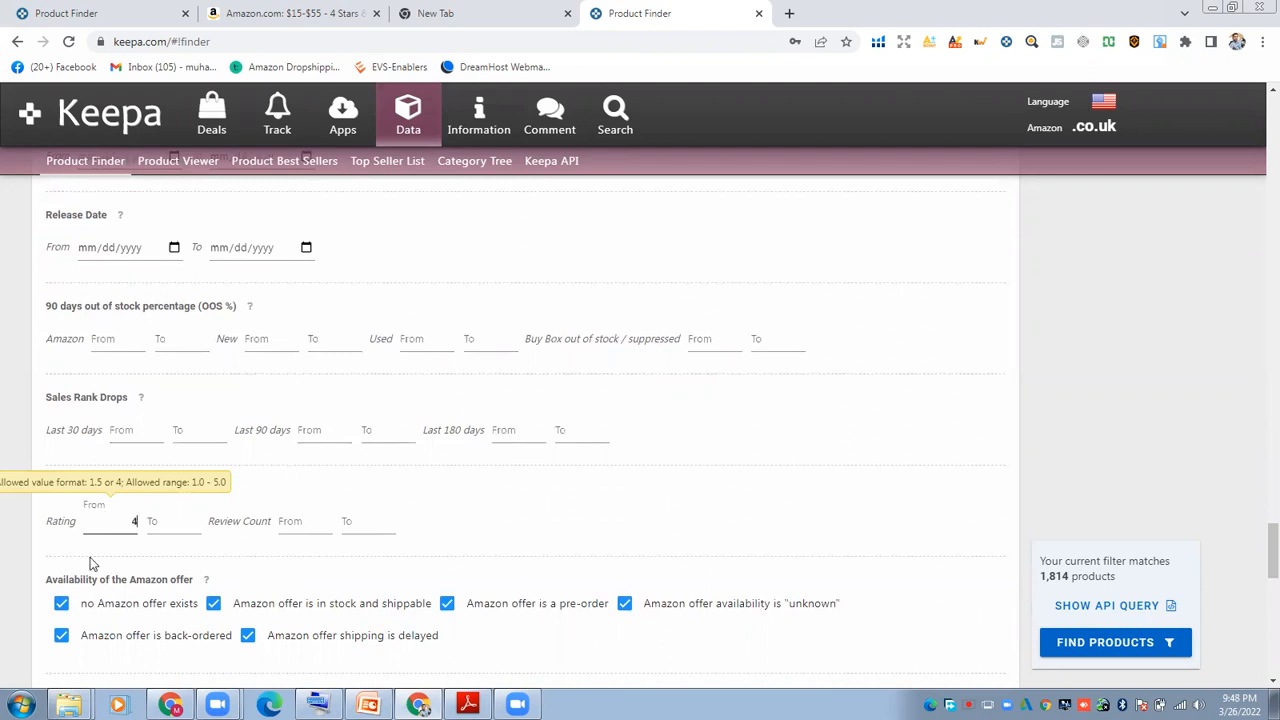
left_click(349, 546)
left_click(302, 525)
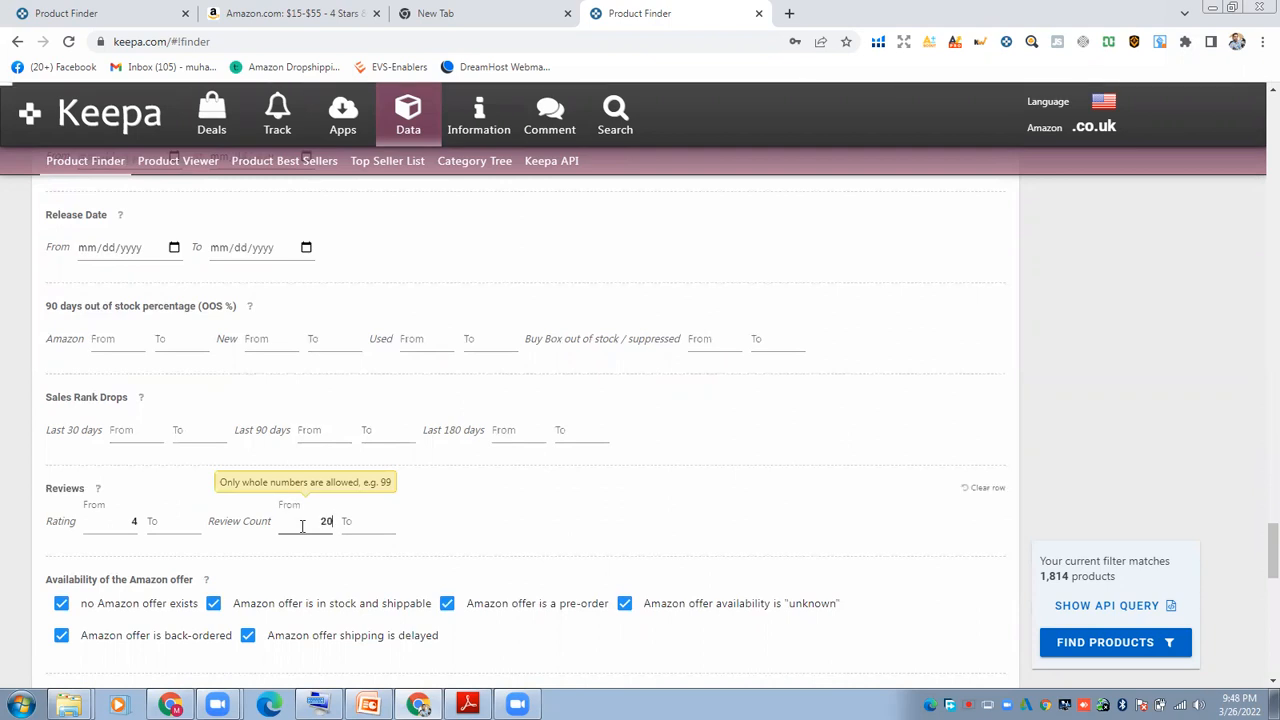
left_click(586, 526)
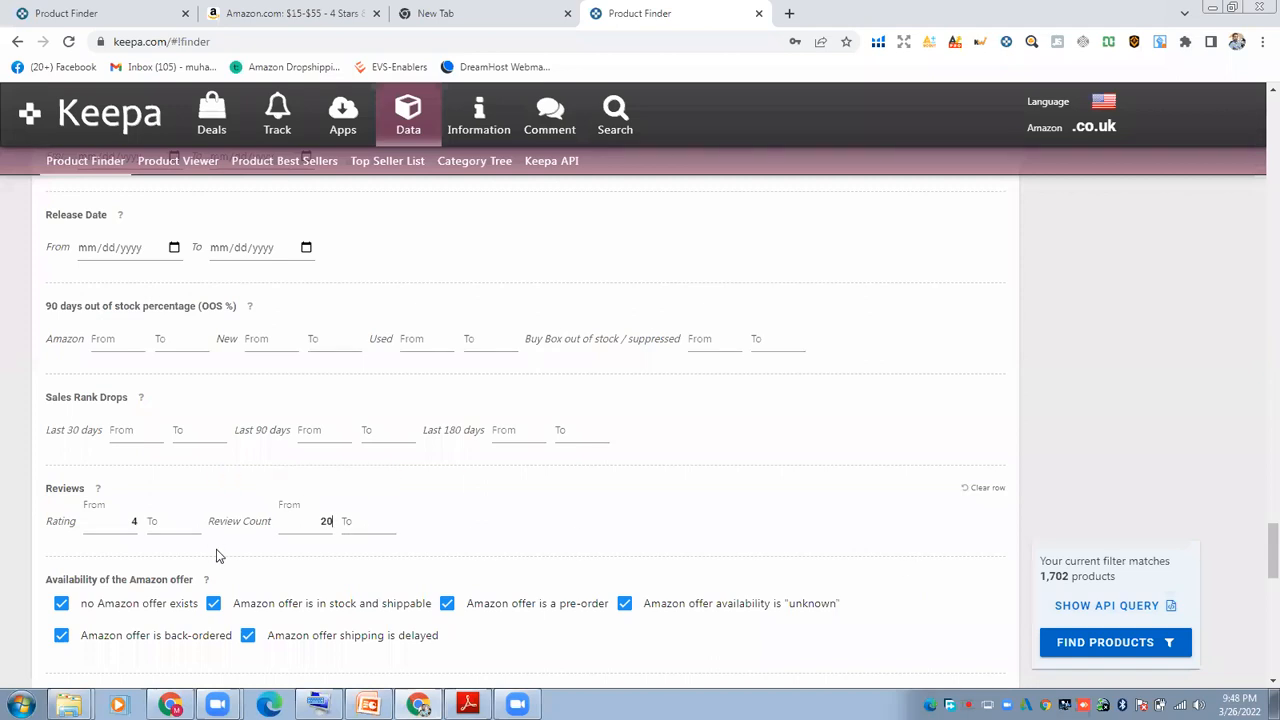
Restrict the availability of the Amazon offer to products where no Amazon offer exists, excluding all other availability options
scroll(891, 552, "down", 1)
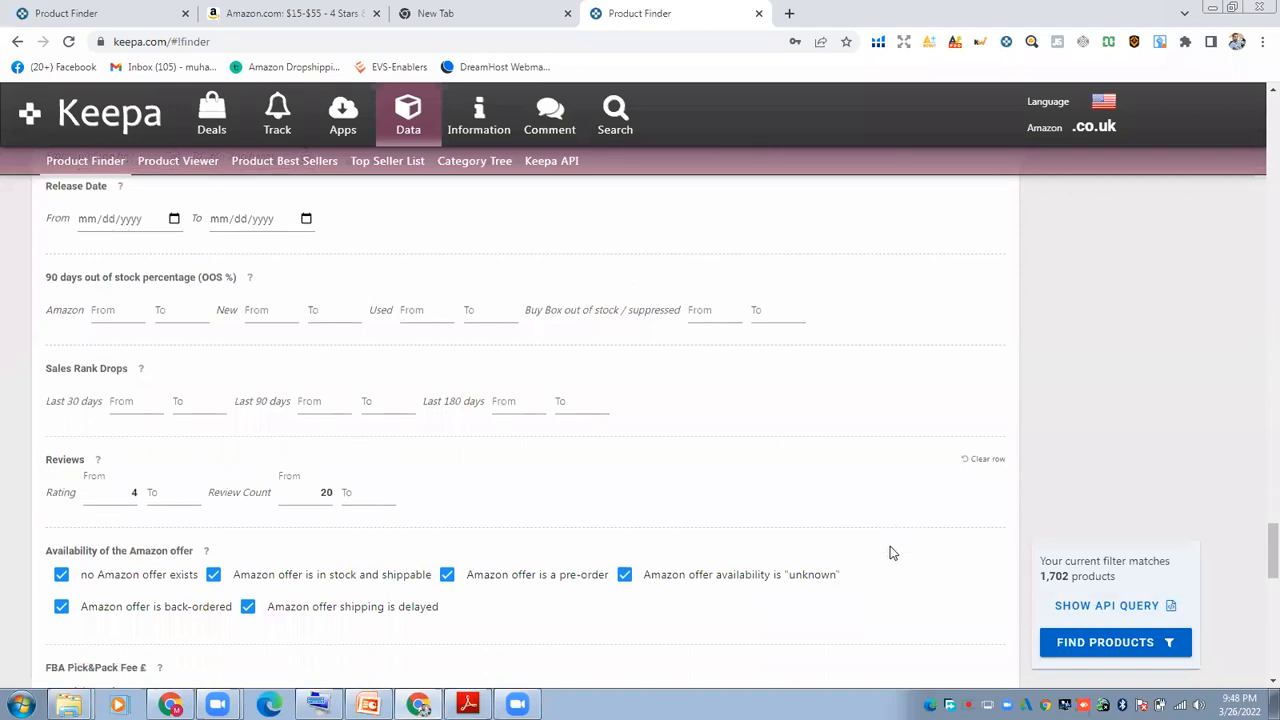
scroll(891, 552, "down", 2)
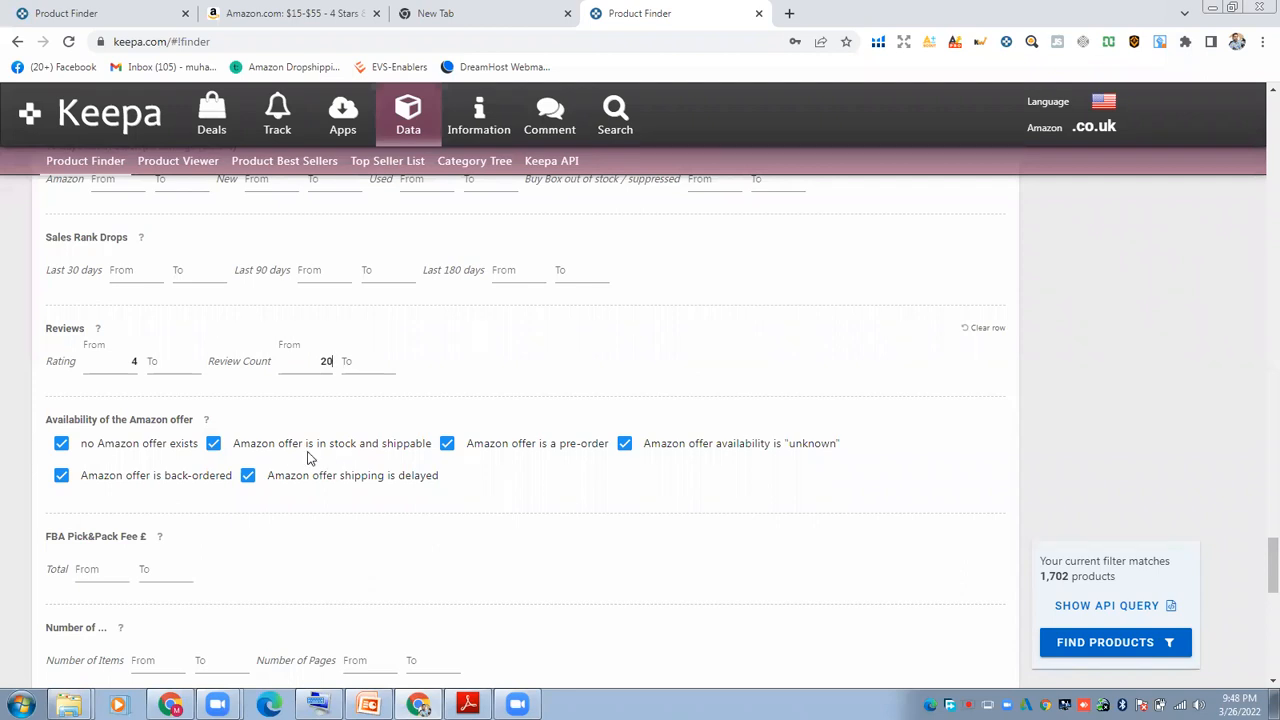
left_click(215, 447)
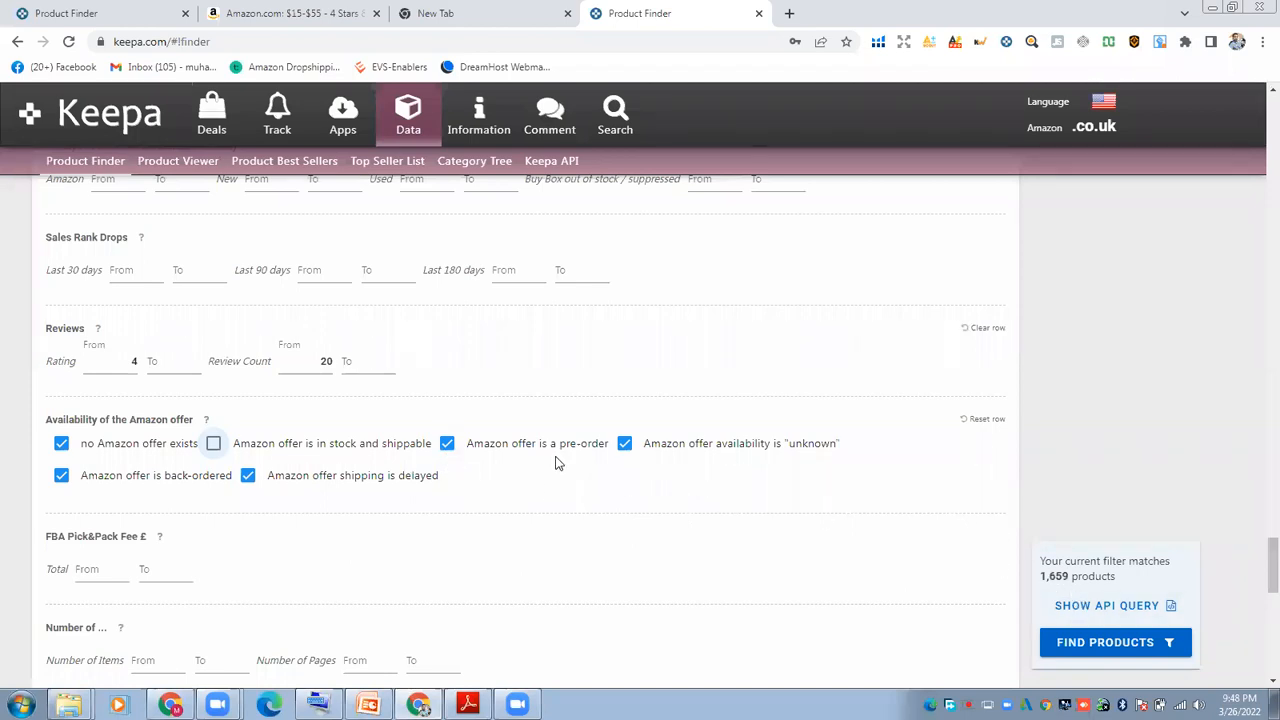
left_click(447, 444)
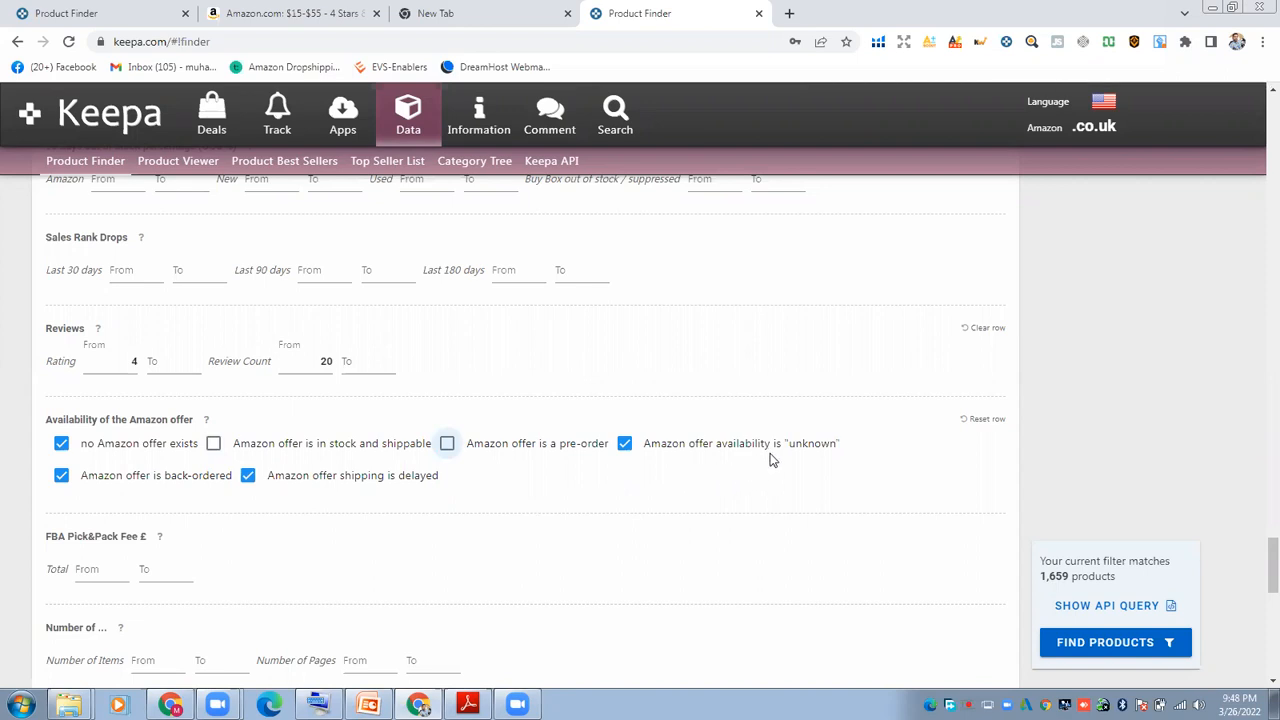
left_click(626, 447)
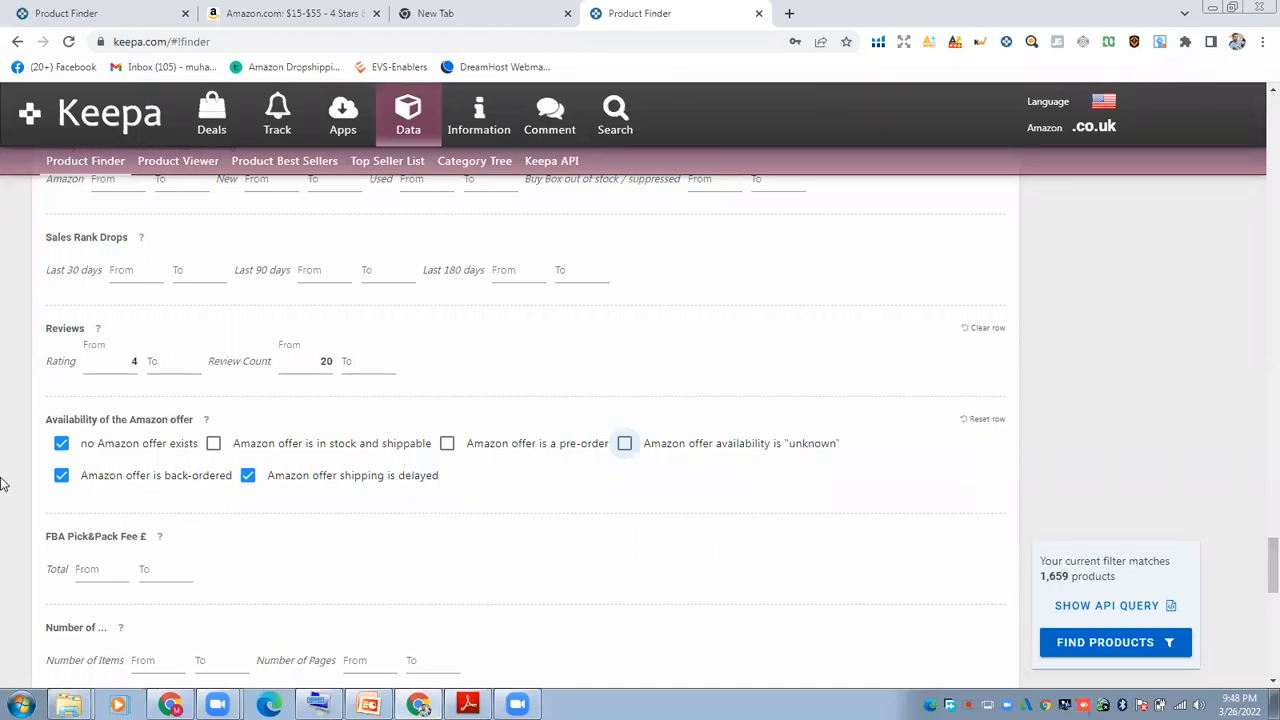
left_click(61, 477)
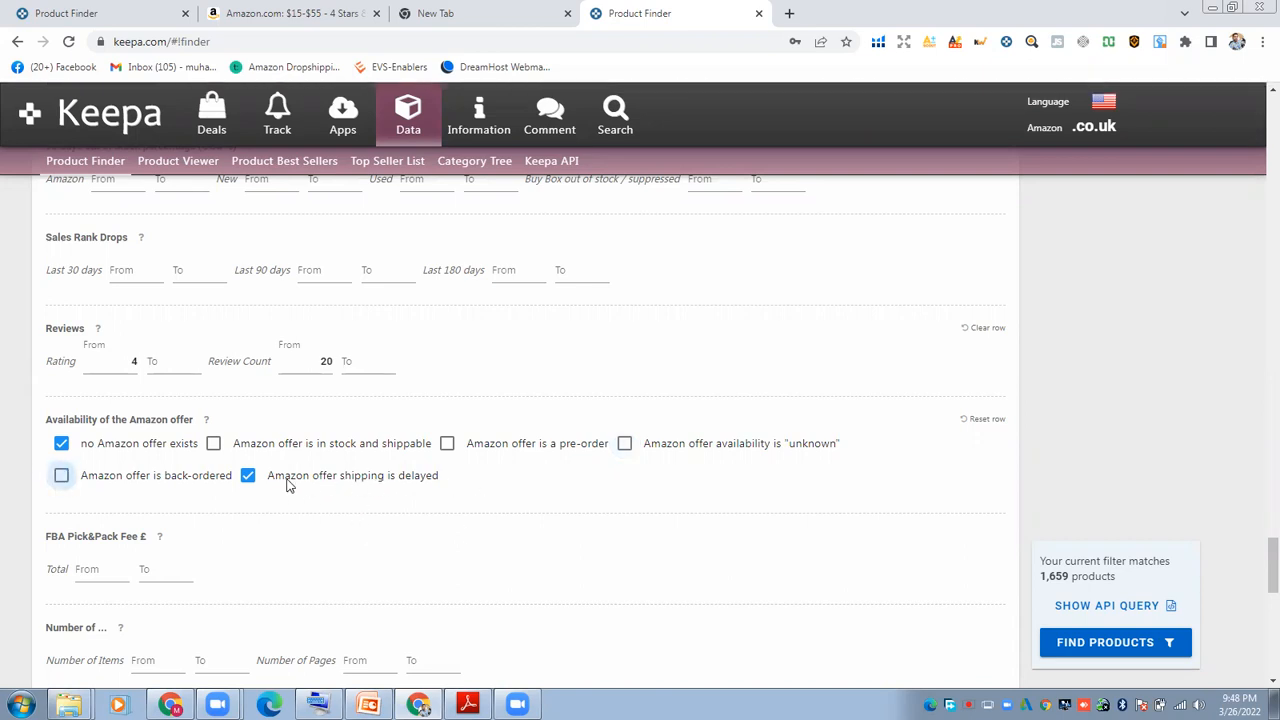
left_click(247, 476)
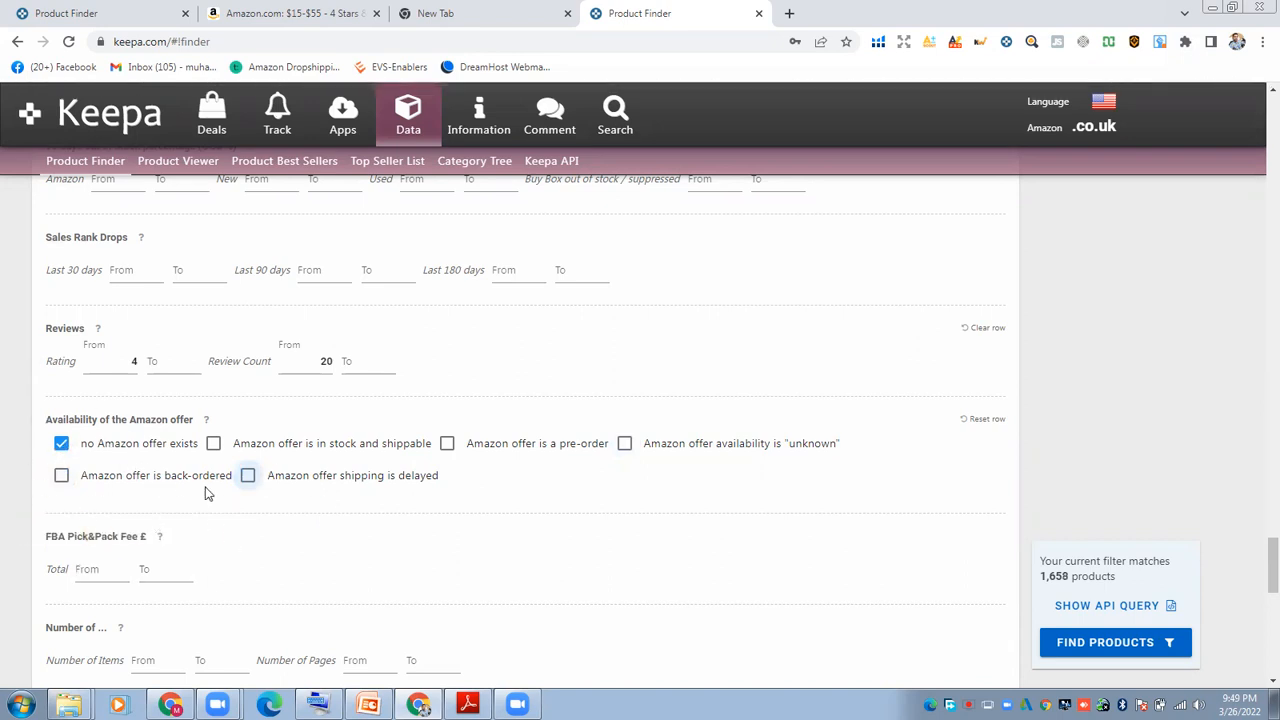
Set the maximum item weight to 2500 g
scroll(215, 497, "down", 1)
scroll(150, 460, "down", 1)
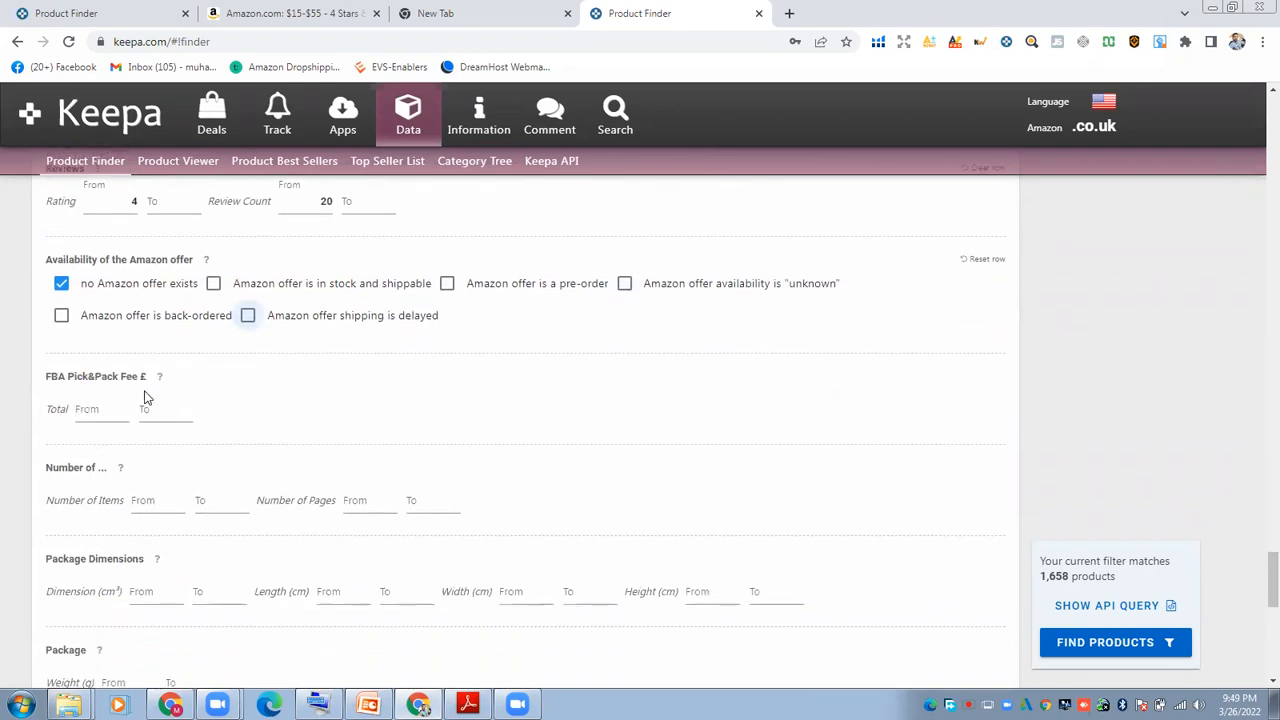
scroll(85, 337, "down", 1)
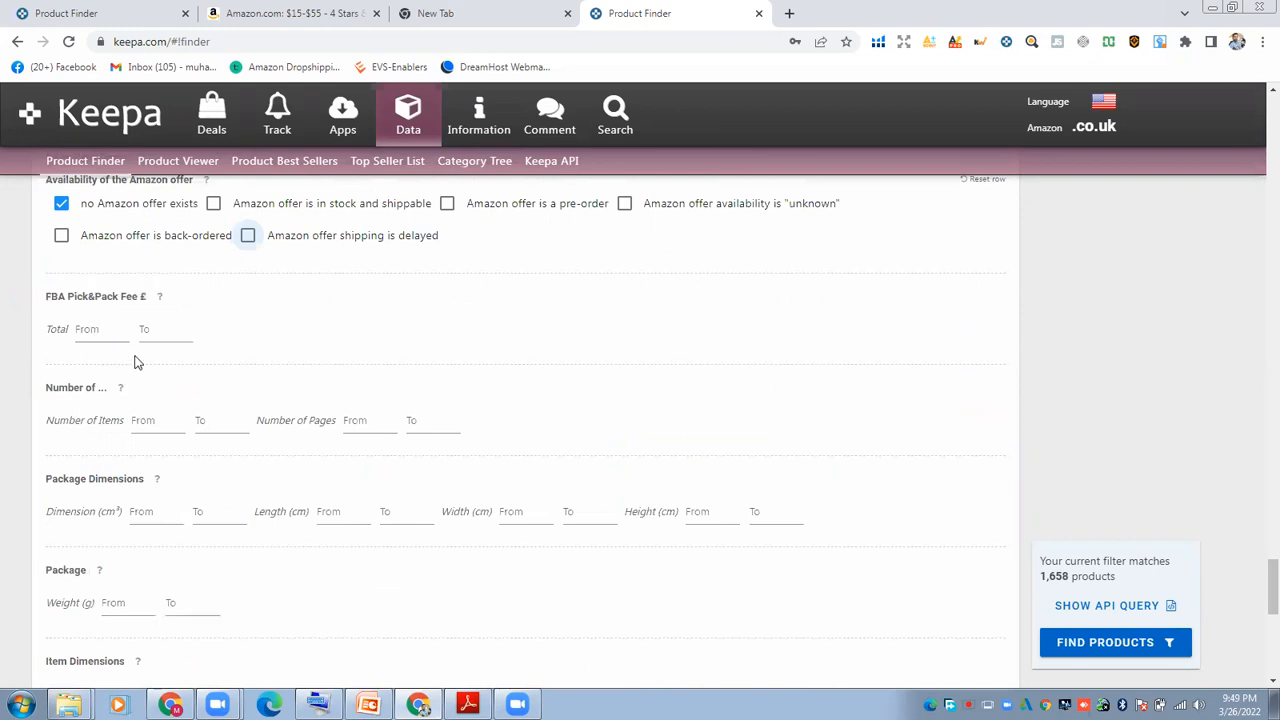
scroll(124, 372, "up", 1)
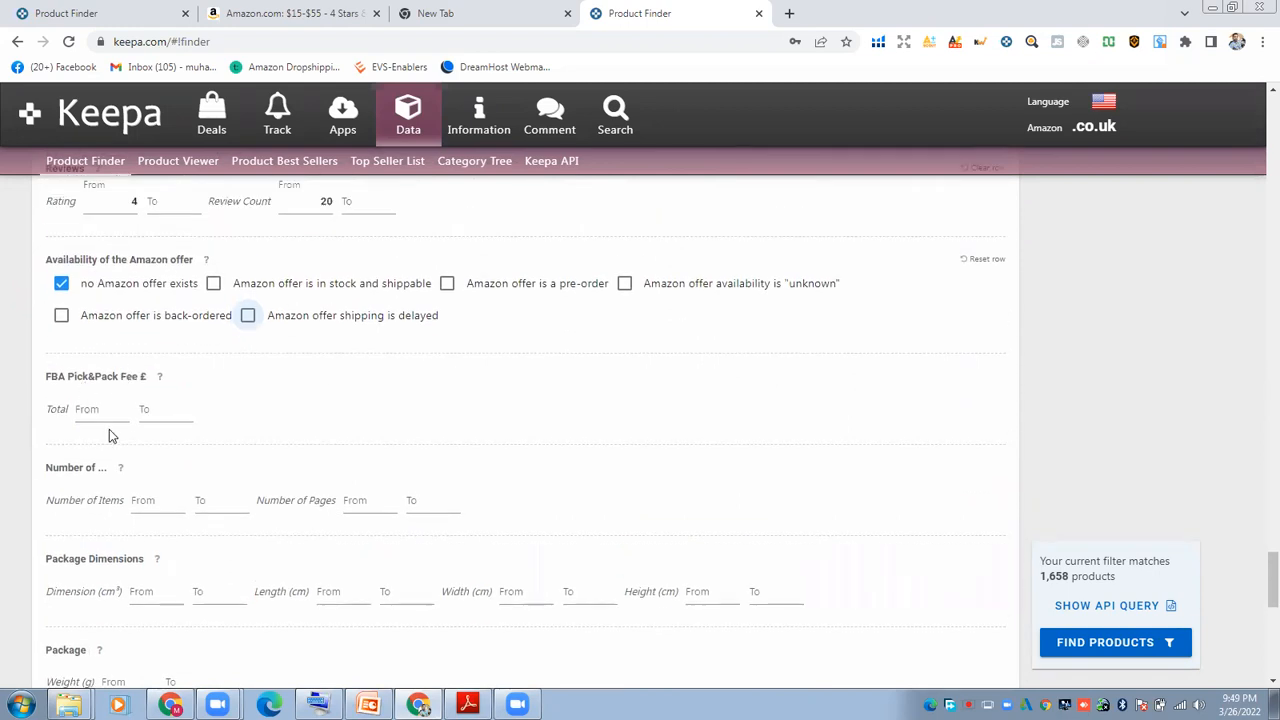
scroll(112, 434, "down", 1)
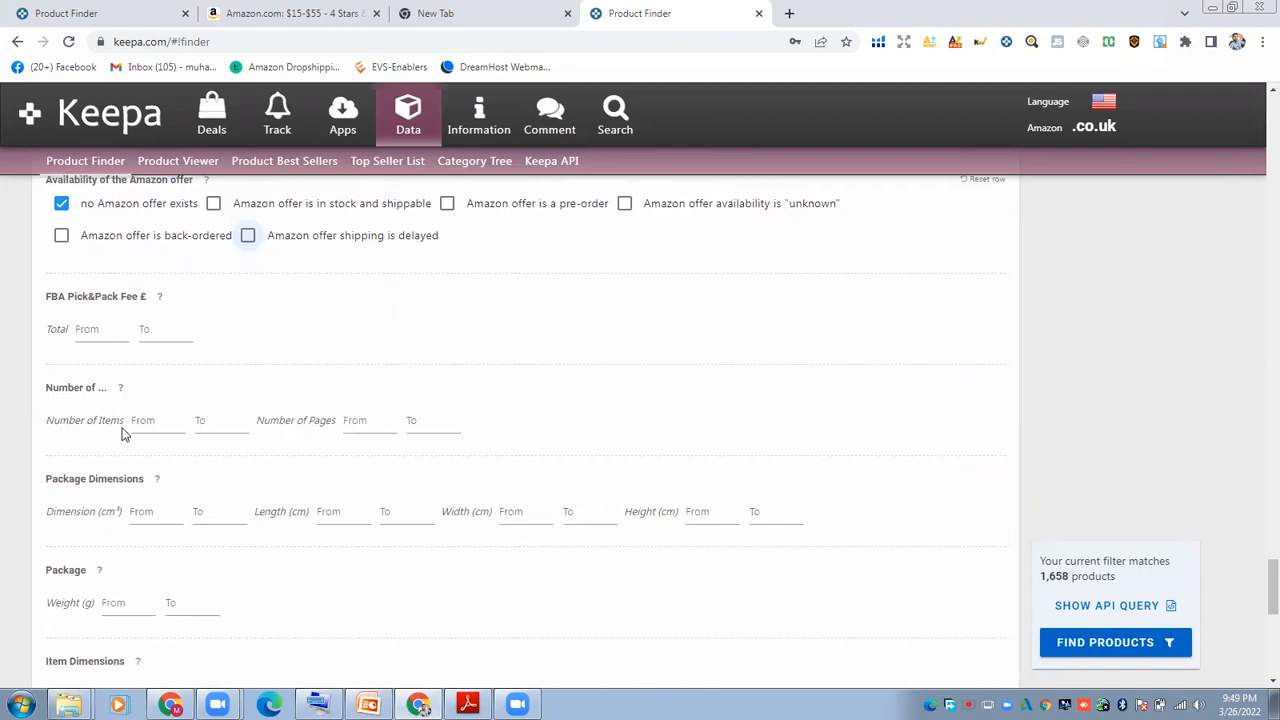
scroll(120, 425, "down", 1)
scroll(192, 380, "down", 1)
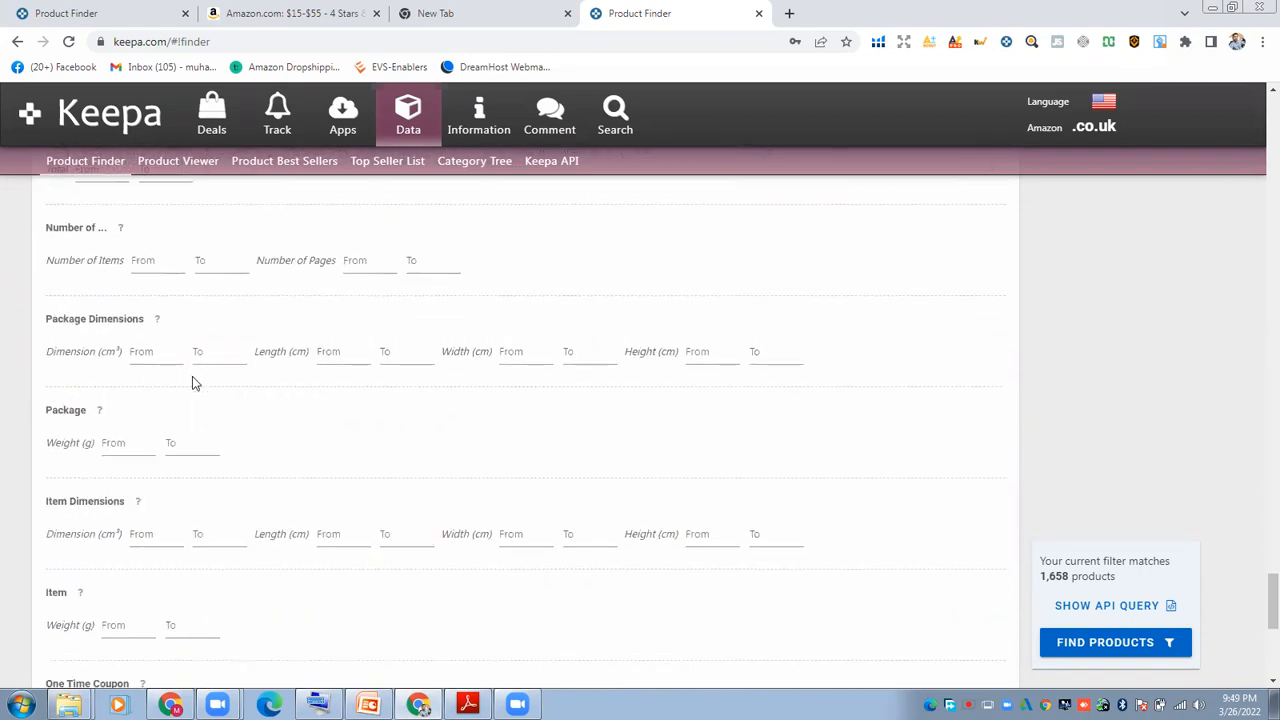
scroll(160, 410, "down", 1)
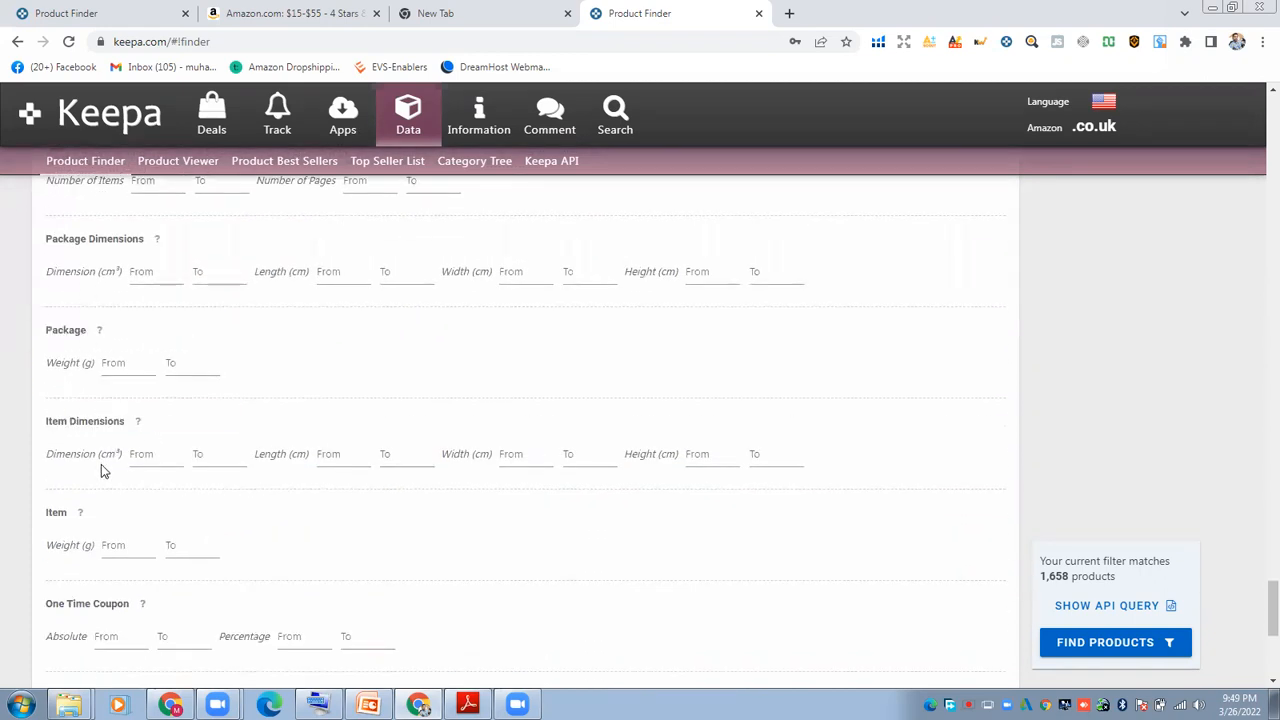
scroll(134, 449, "down", 1)
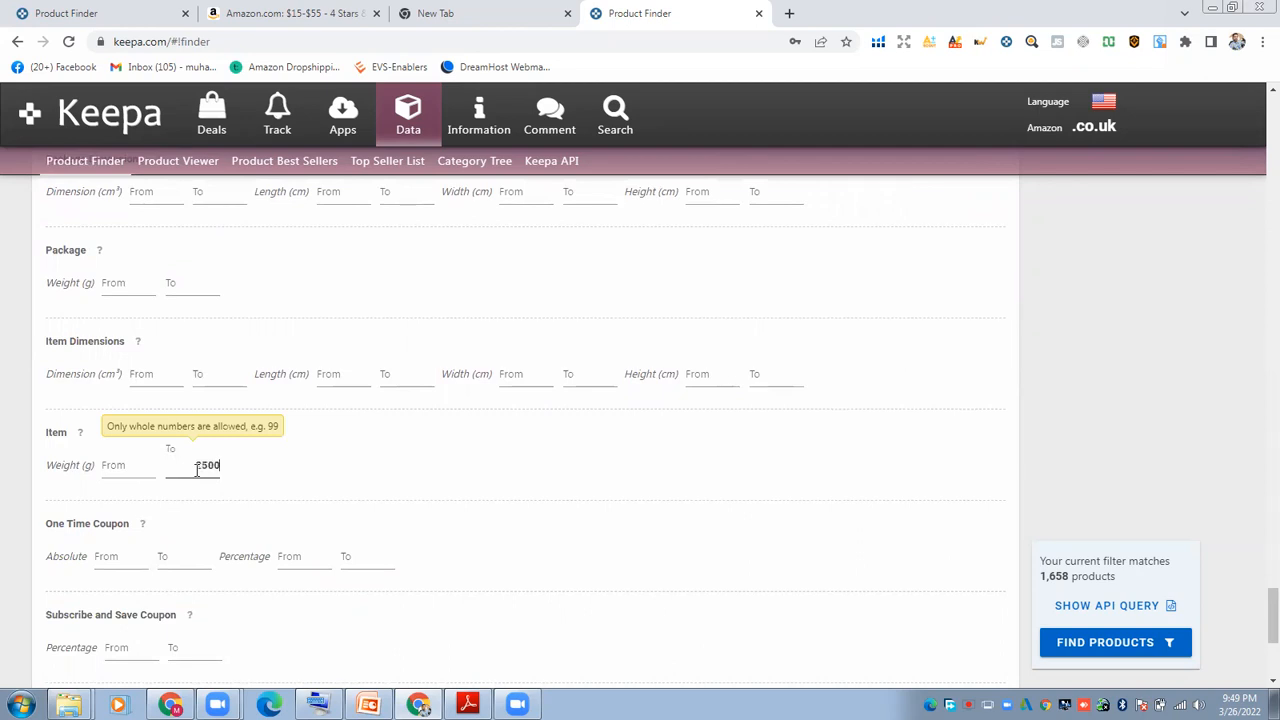
left_click(216, 532)
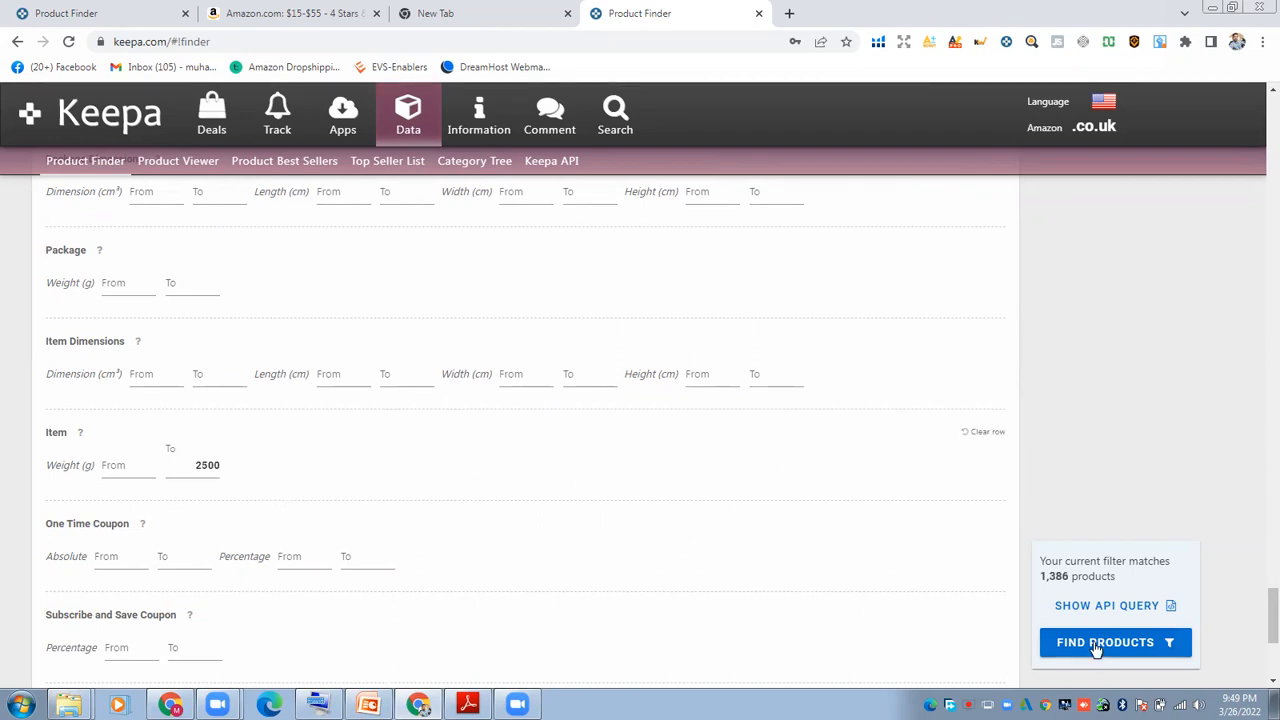
Allow products with possibly outdated price information to be included and run the product search
scroll(466, 534, "down", 2)
scroll(470, 555, "down", 1)
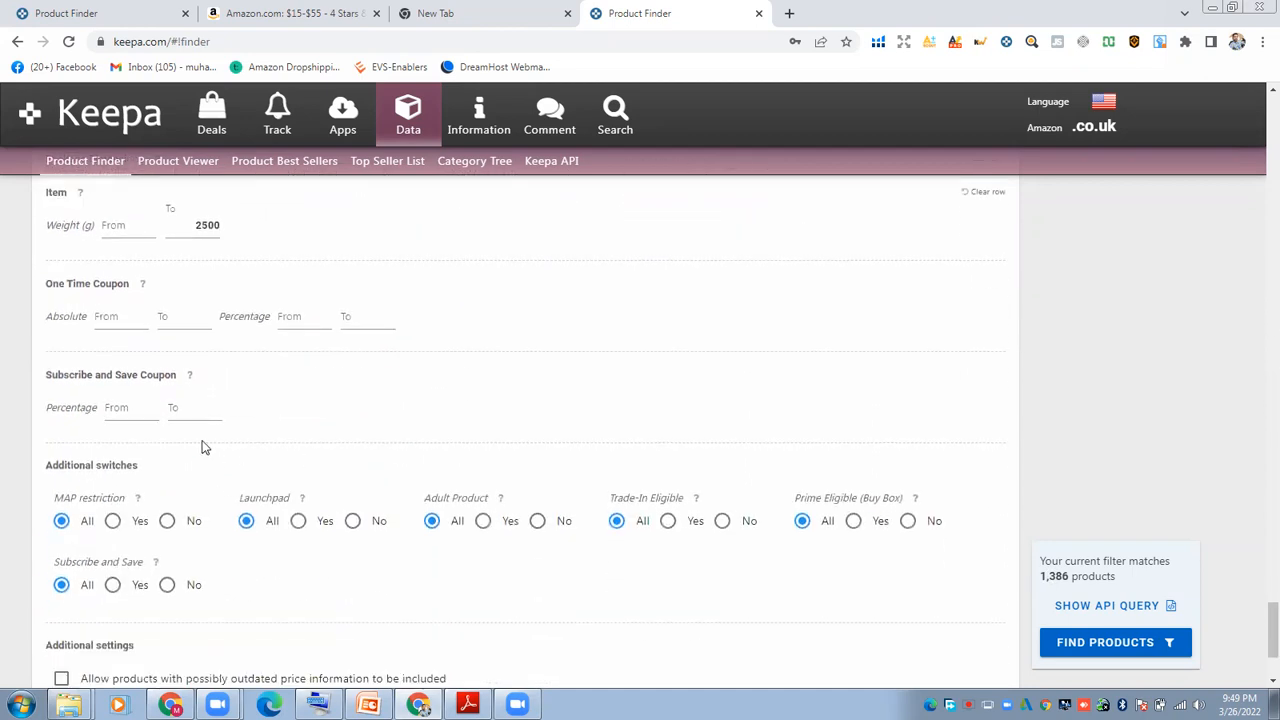
scroll(150, 448, "down", 1)
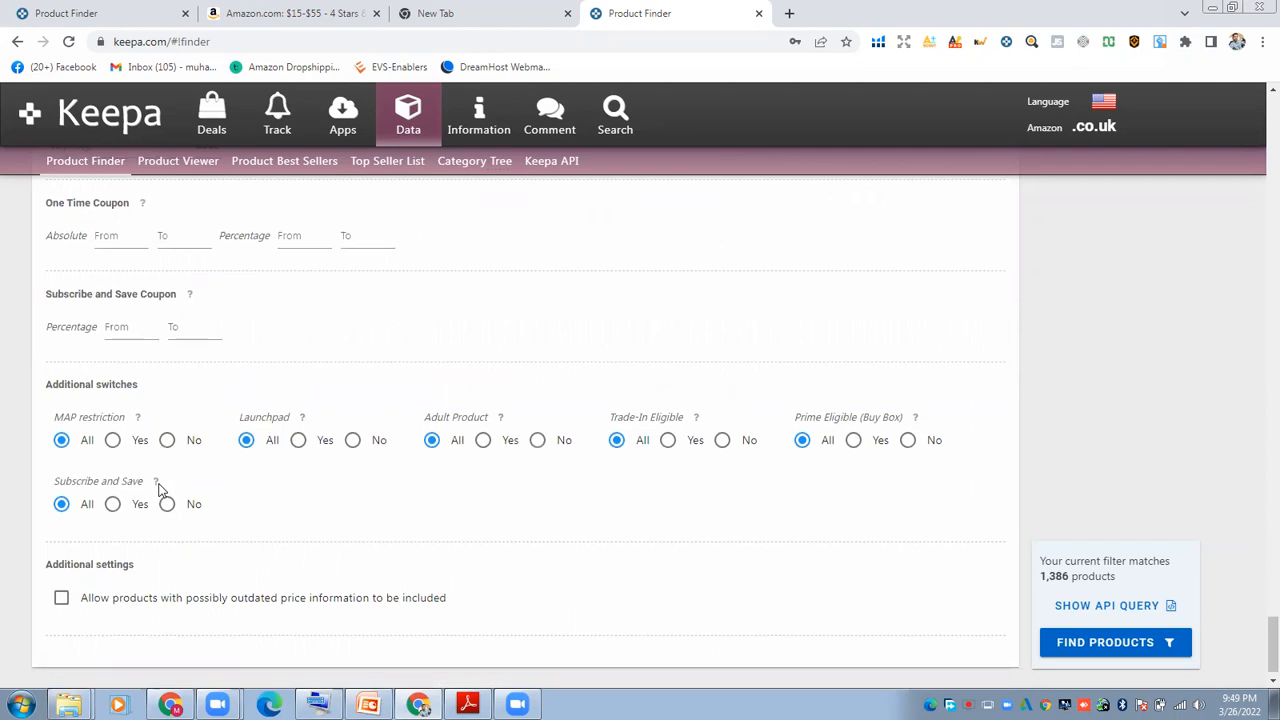
scroll(160, 540, "down", 1)
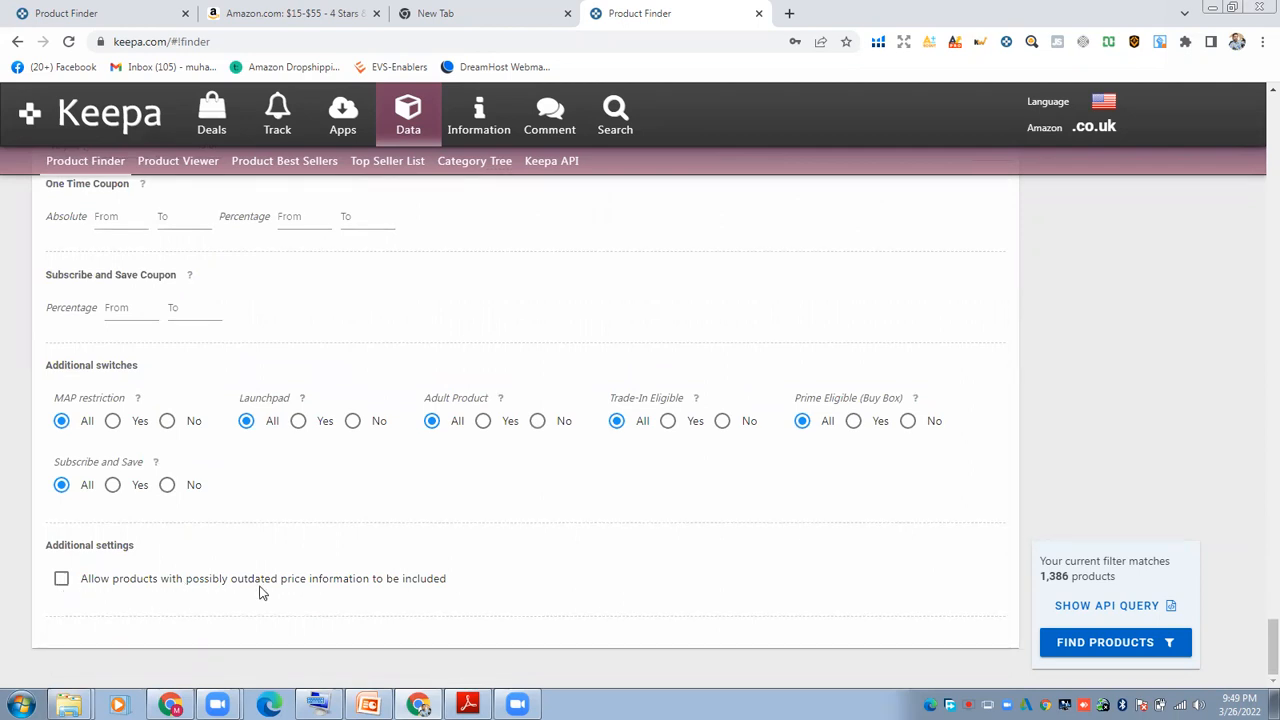
left_click(61, 580)
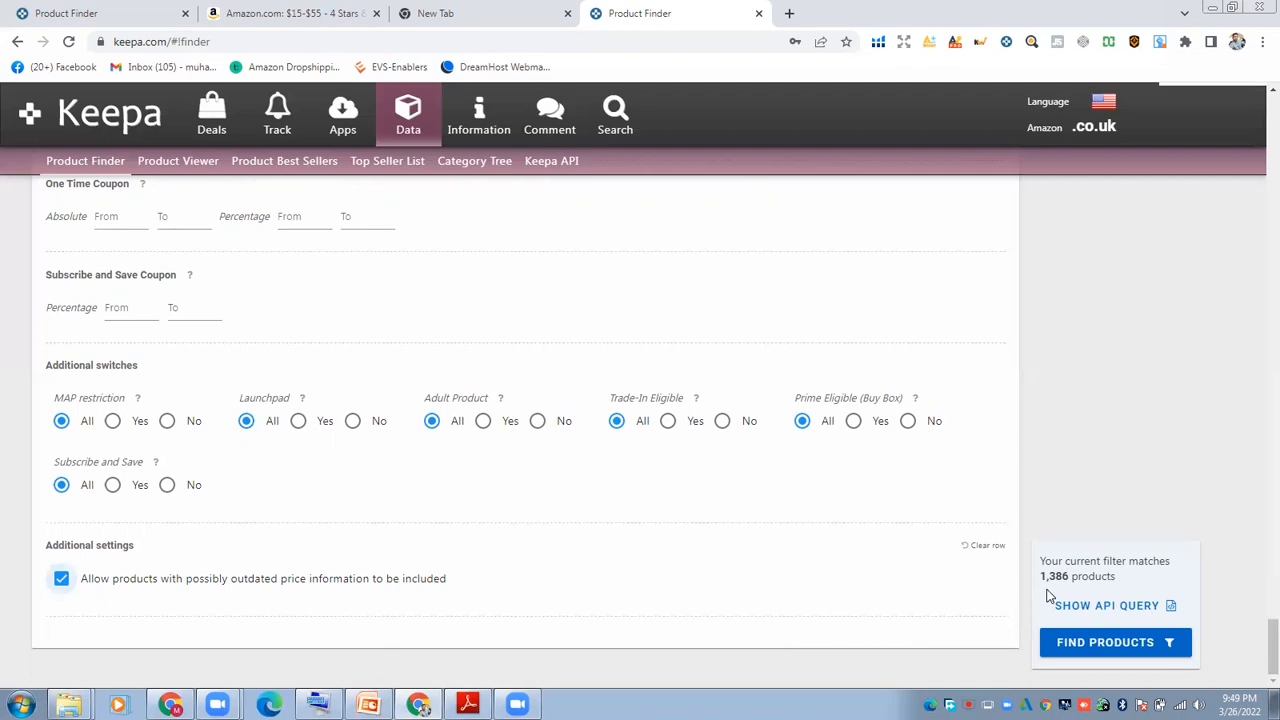
left_click(1126, 650)
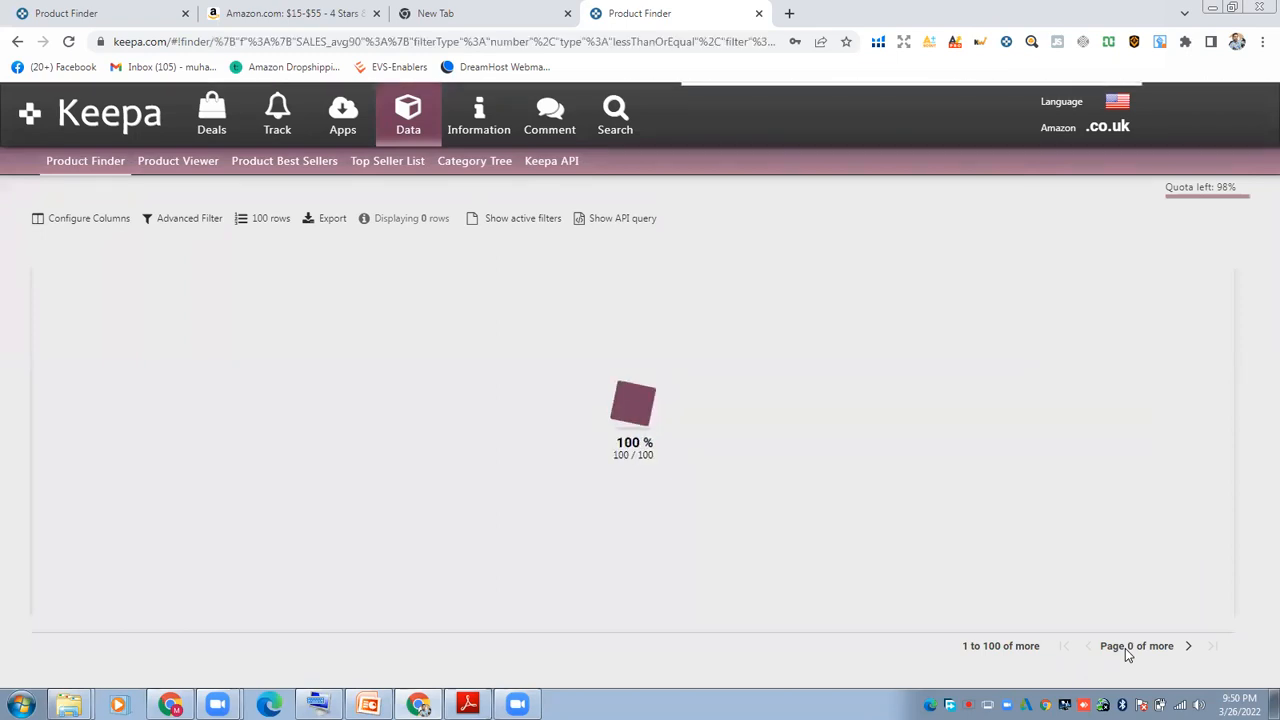
Look through the first page of matching products in the results table
scroll(278, 437, "down", 2)
scroll(278, 437, "down", 10)
scroll(258, 455, "down", 10)
scroll(258, 455, "down", 10)
scroll(237, 482, "down", 10)
scroll(237, 482, "down", 10)
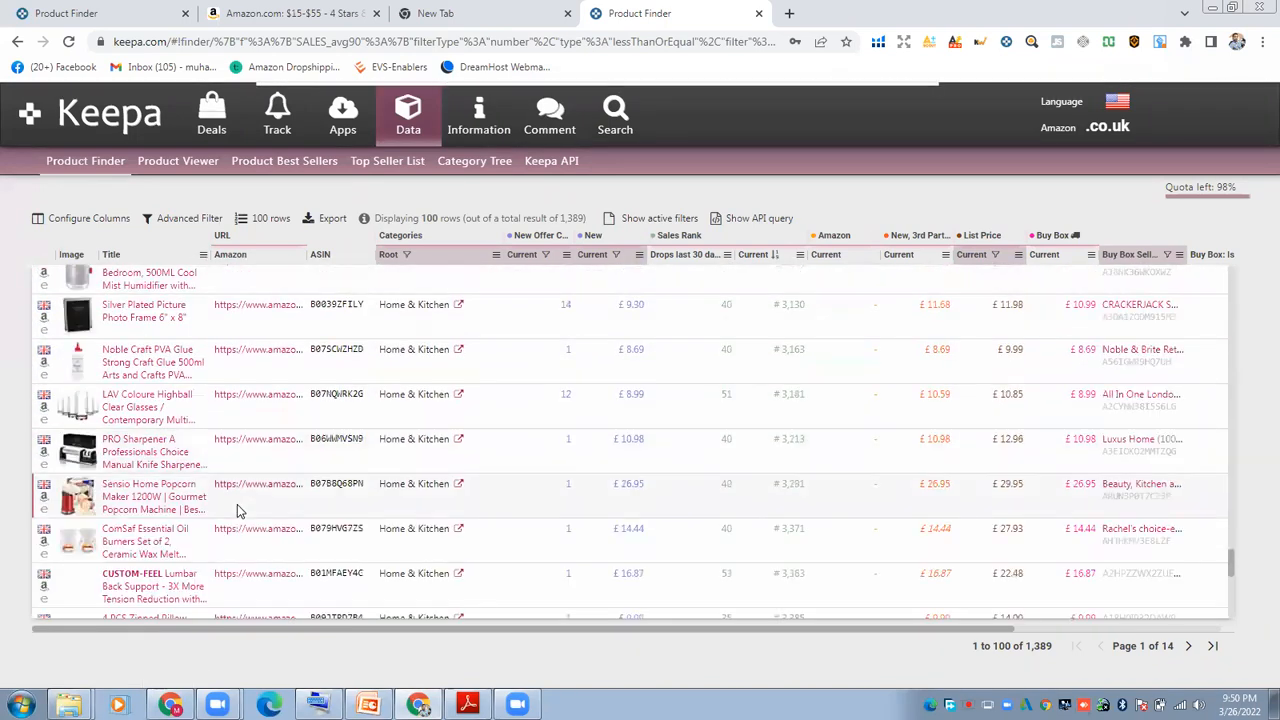
scroll(237, 504, "up", 15)
scroll(237, 508, "up", 10)
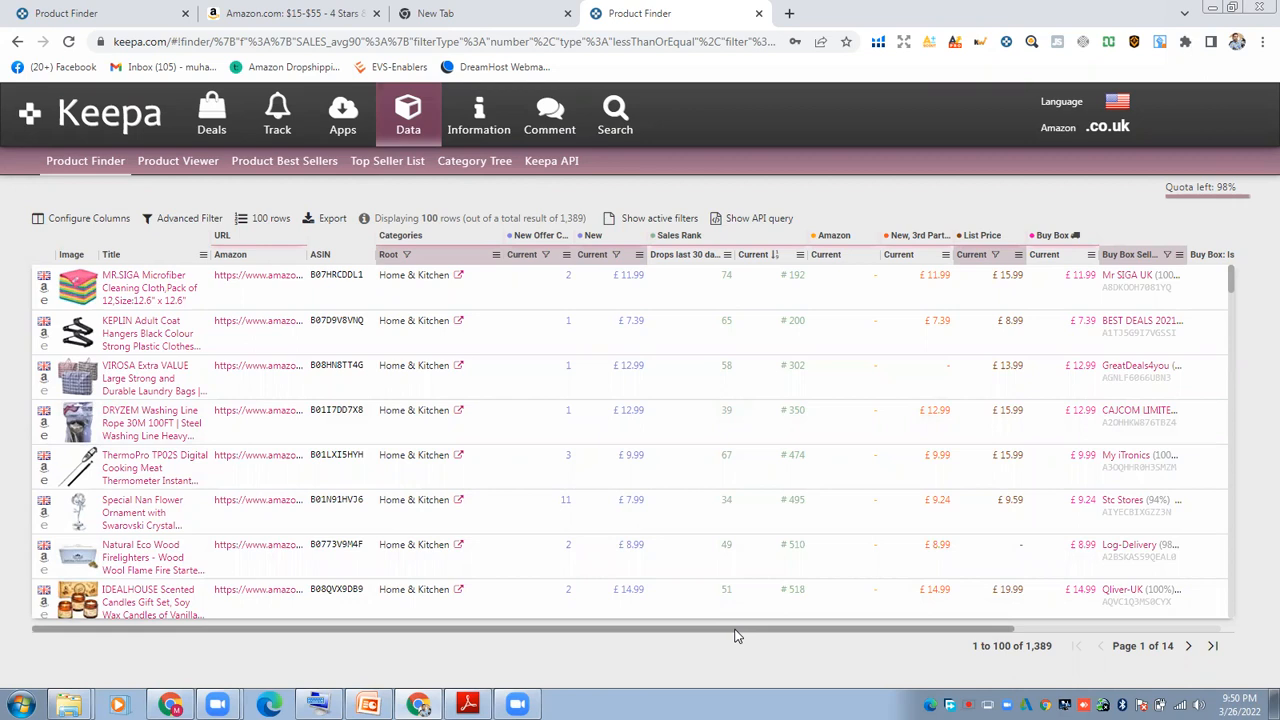
Check the column filters for new offer count, new price, root category, current sales rank and 30-day rank drops without changing them
left_click(566, 254)
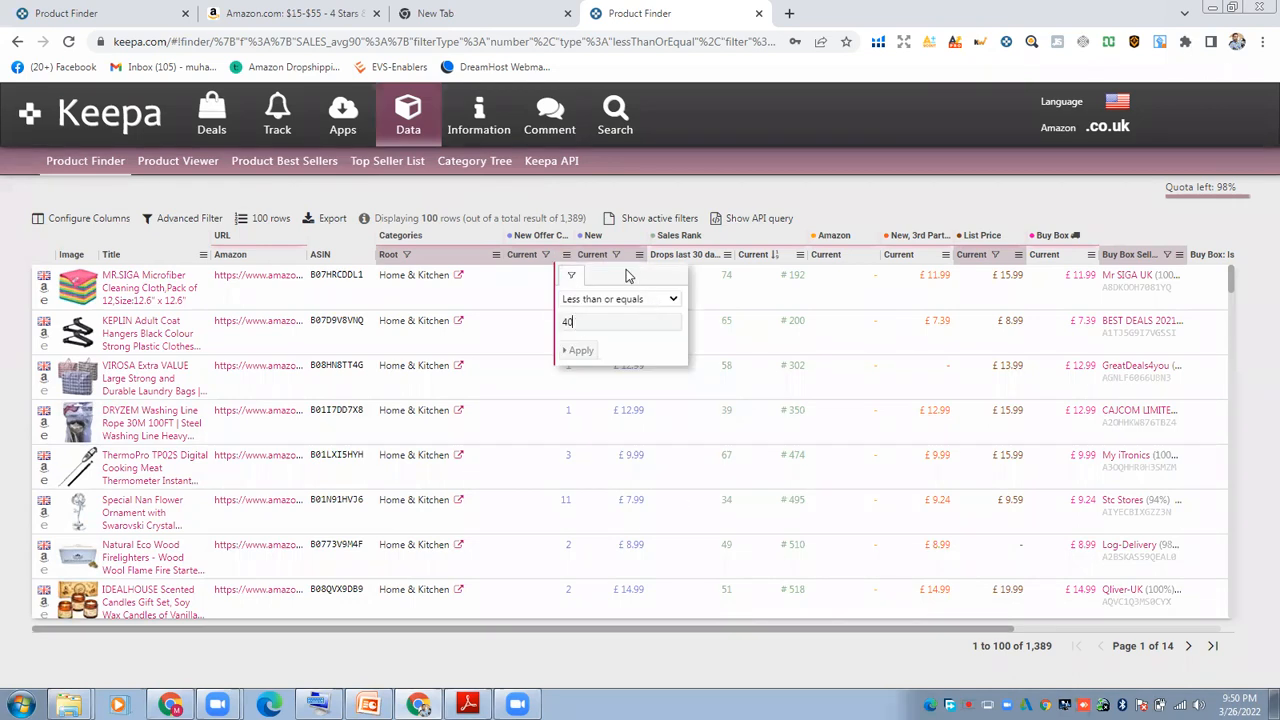
left_click(638, 257)
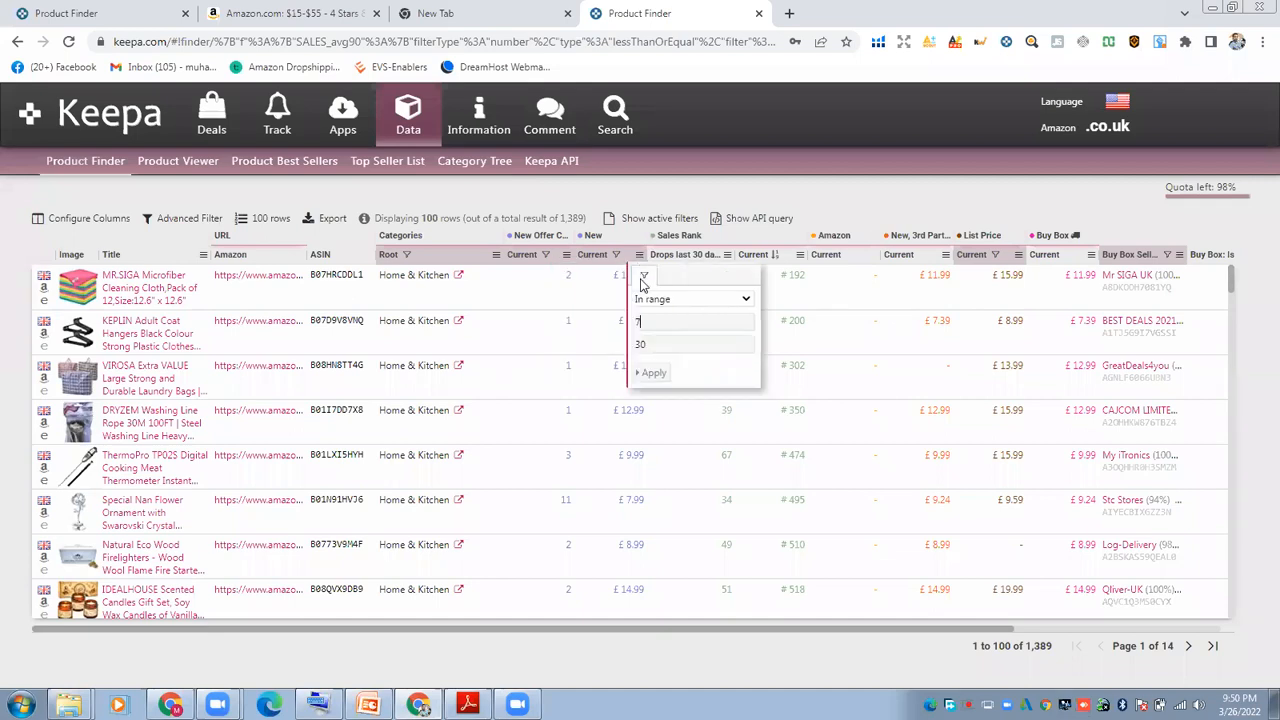
left_click(498, 256)
left_click(498, 256)
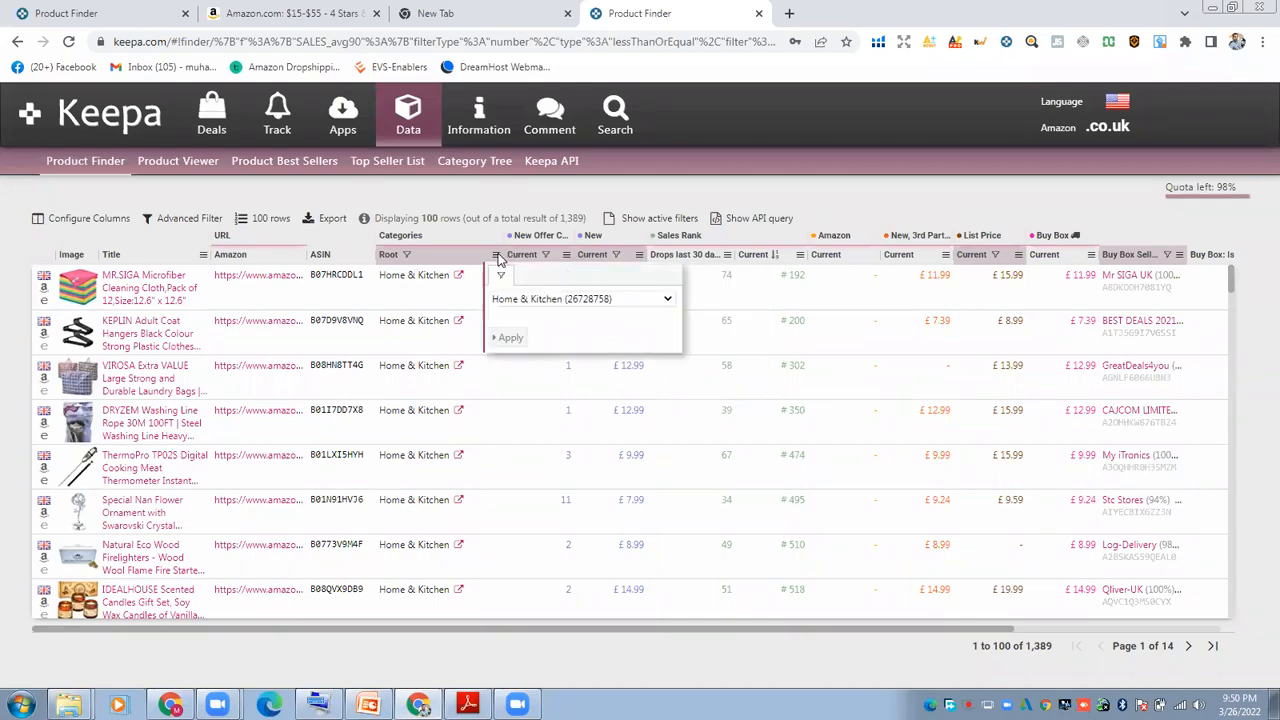
left_click(800, 256)
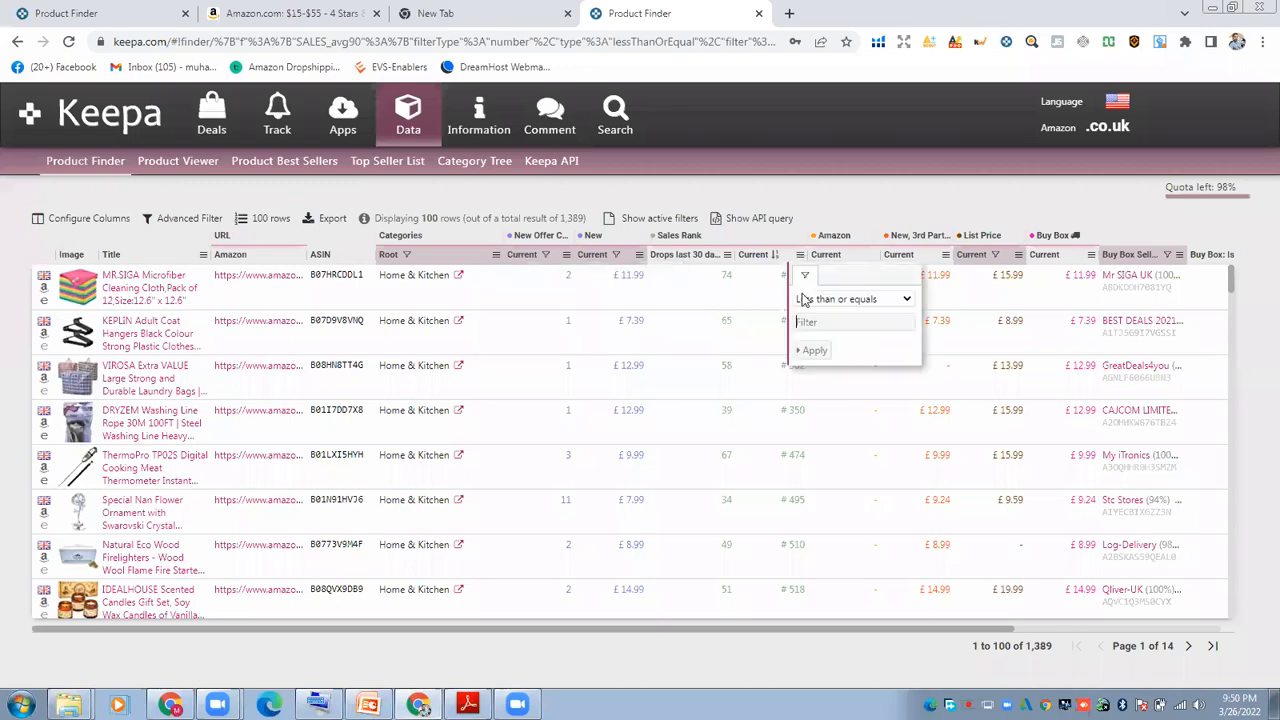
left_click(727, 256)
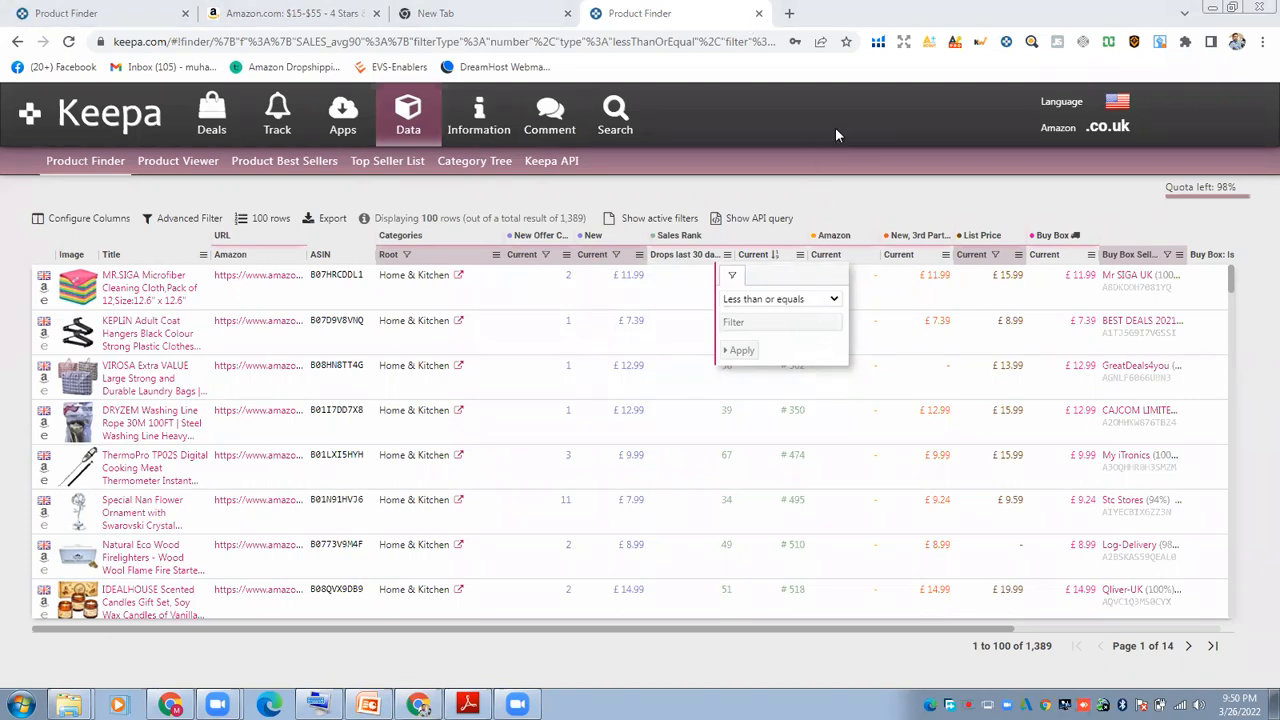
left_click(827, 82)
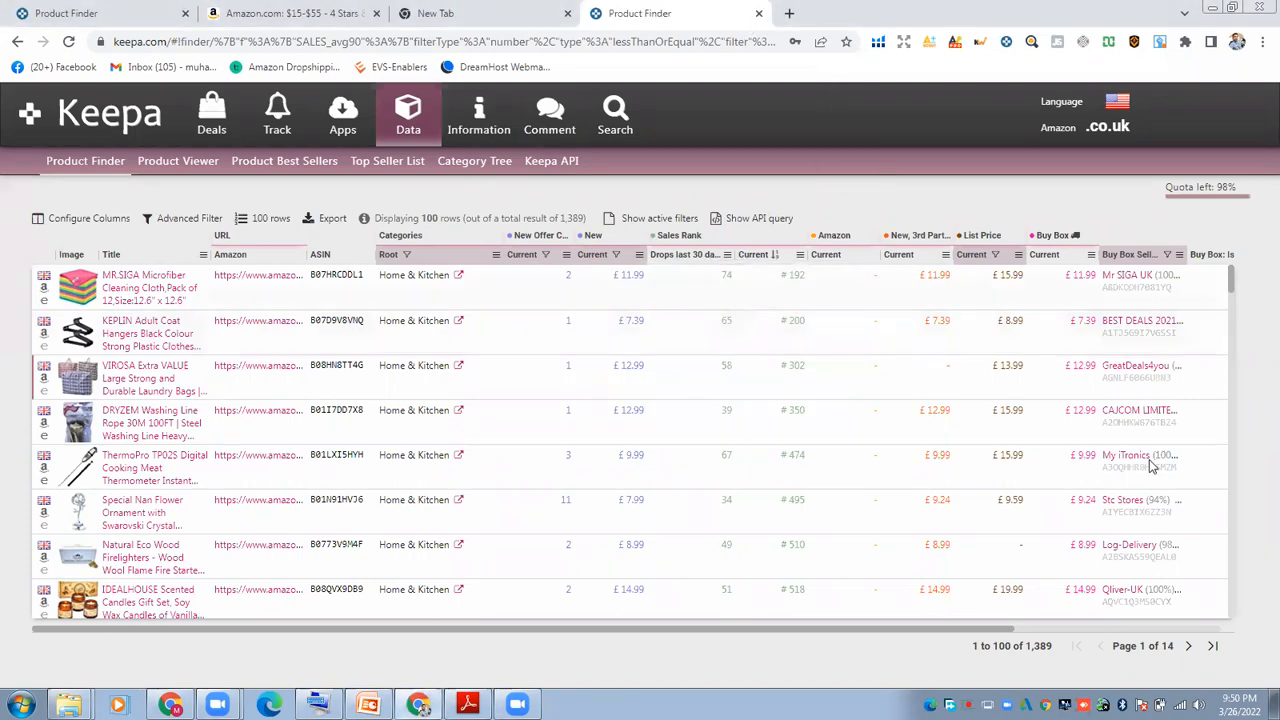
Export the displayed results page with all active columns in Excel (.xlsx) format
scroll(978, 502, "down", 6)
scroll(980, 504, "down", 4)
scroll(980, 504, "up", 9)
scroll(978, 504, "up", 1)
left_click(326, 222)
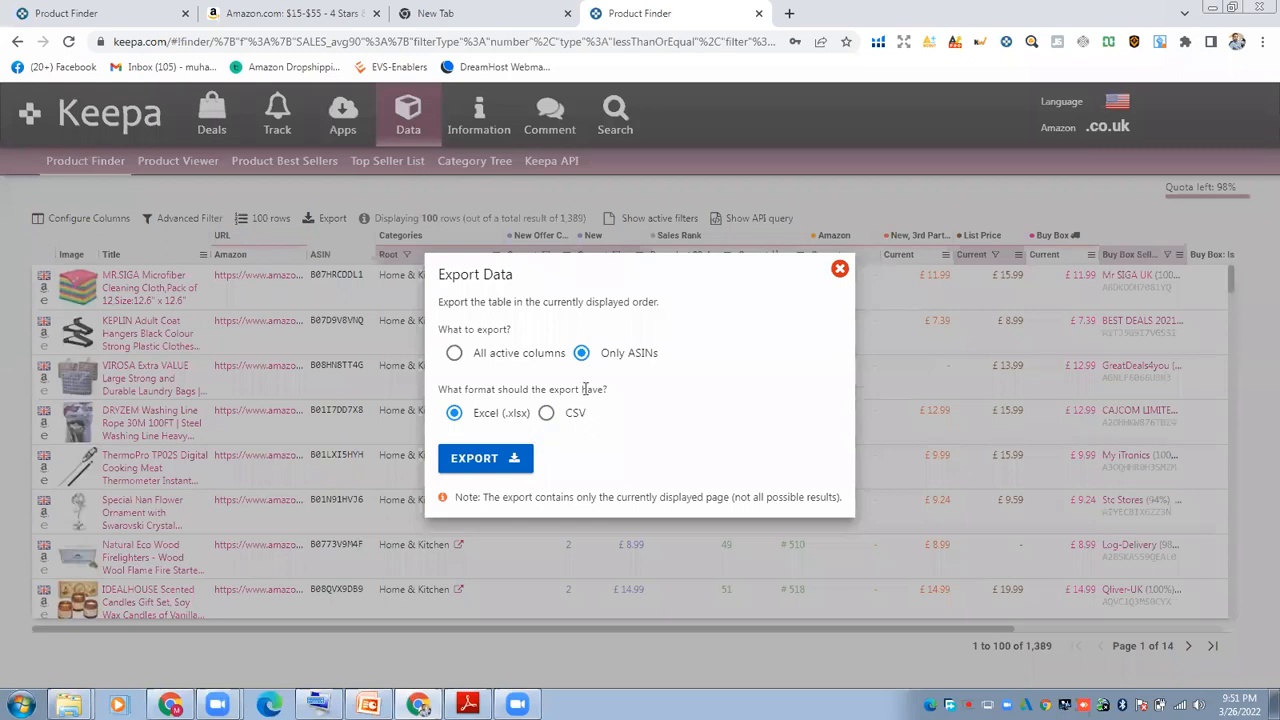
left_click(455, 353)
left_click(484, 460)
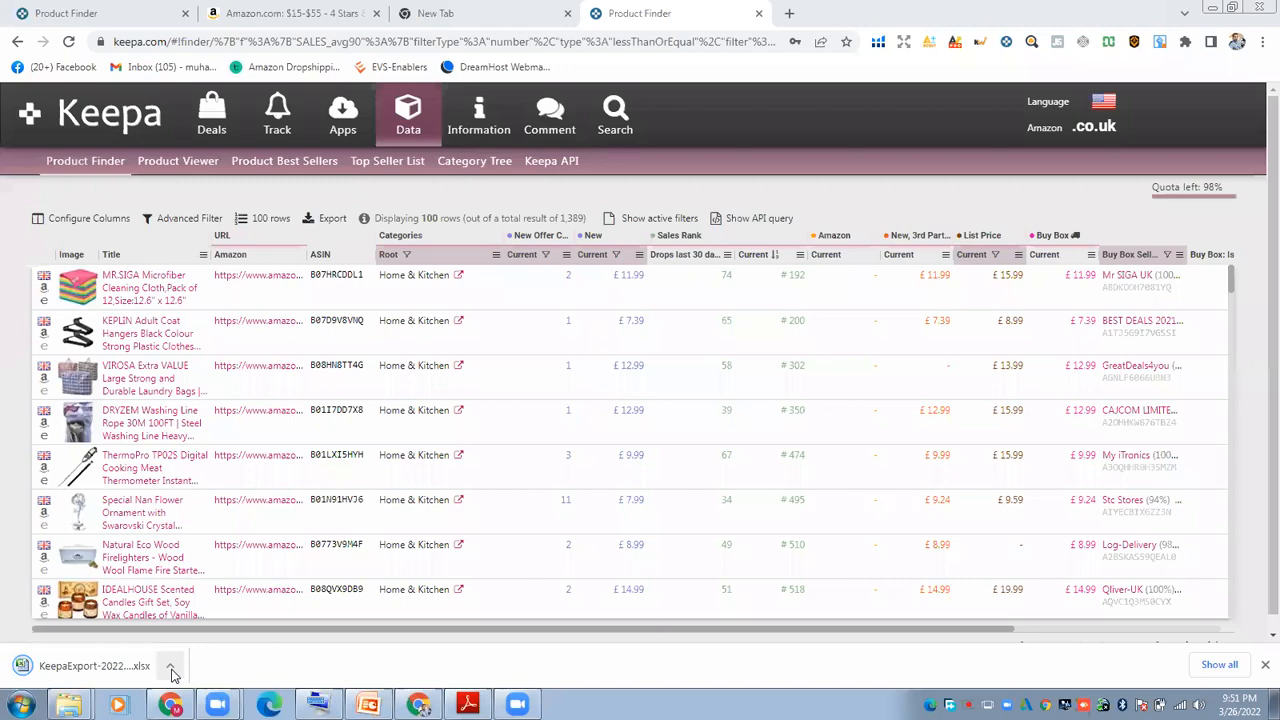
Show the downloaded export in its folder and open KeepaExport-2022-03-26-ProductFinder in Excel
left_click(172, 669)
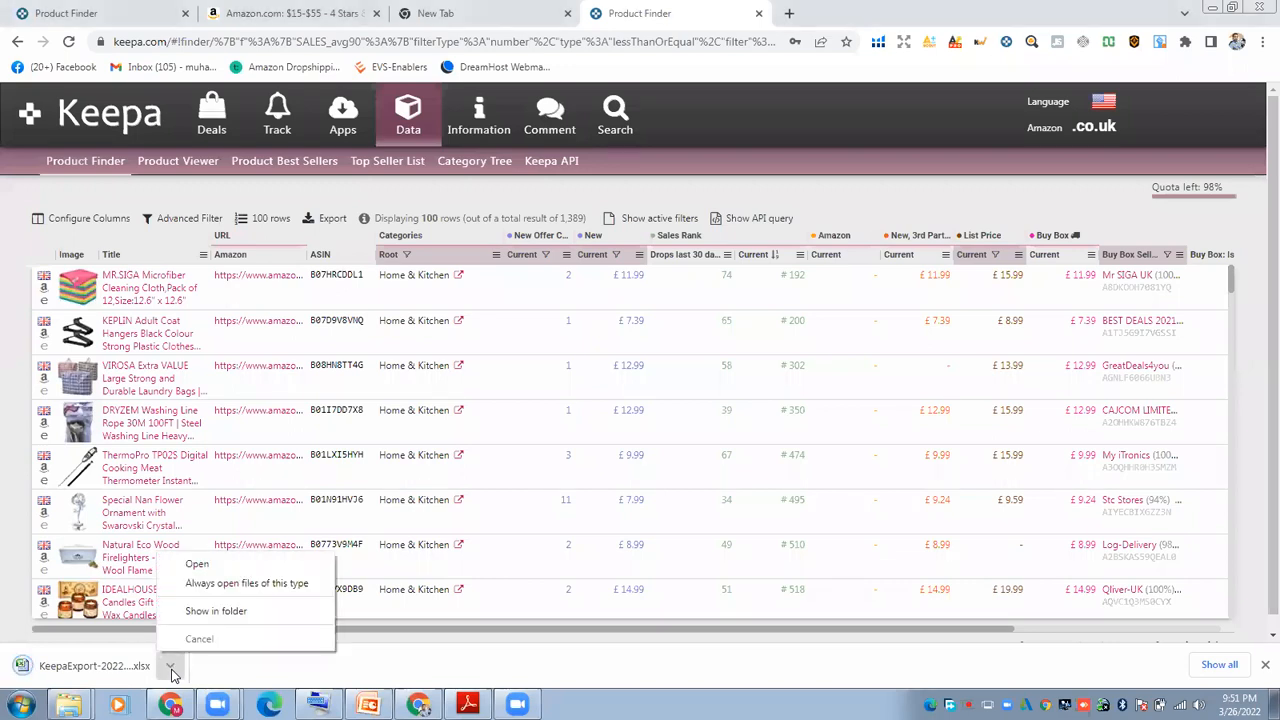
left_click(200, 611)
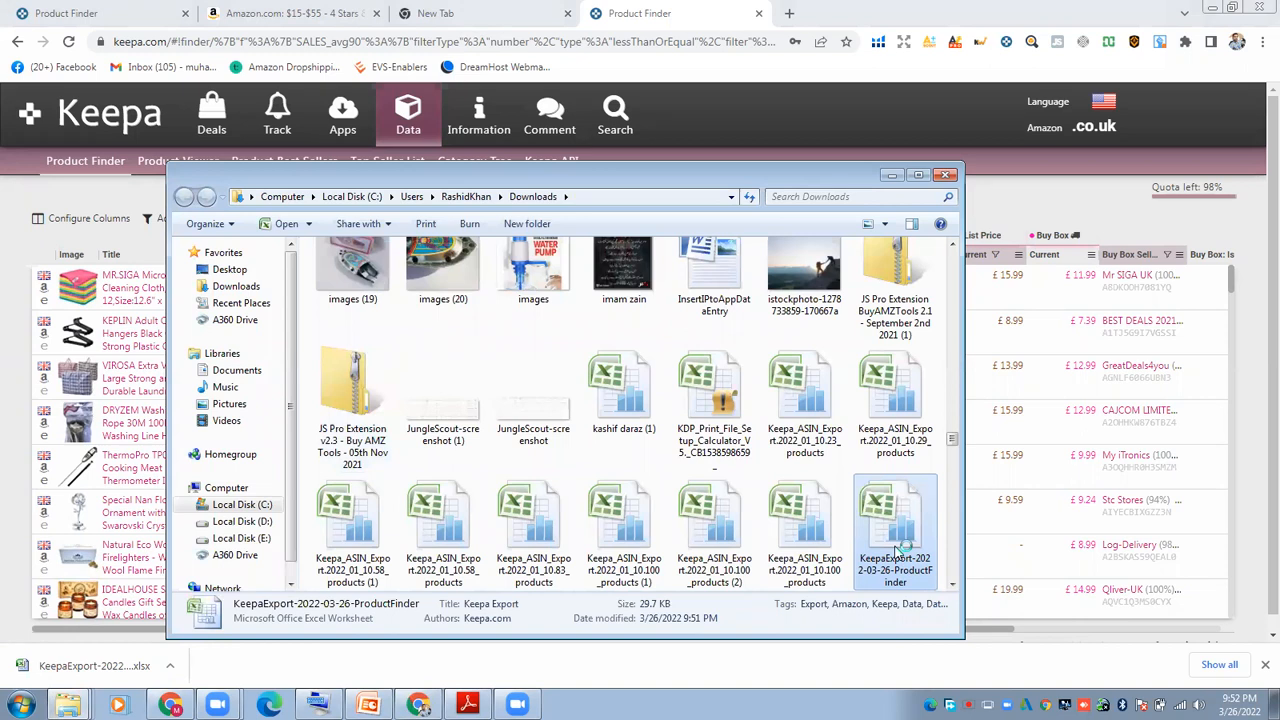
double_click(897, 548)
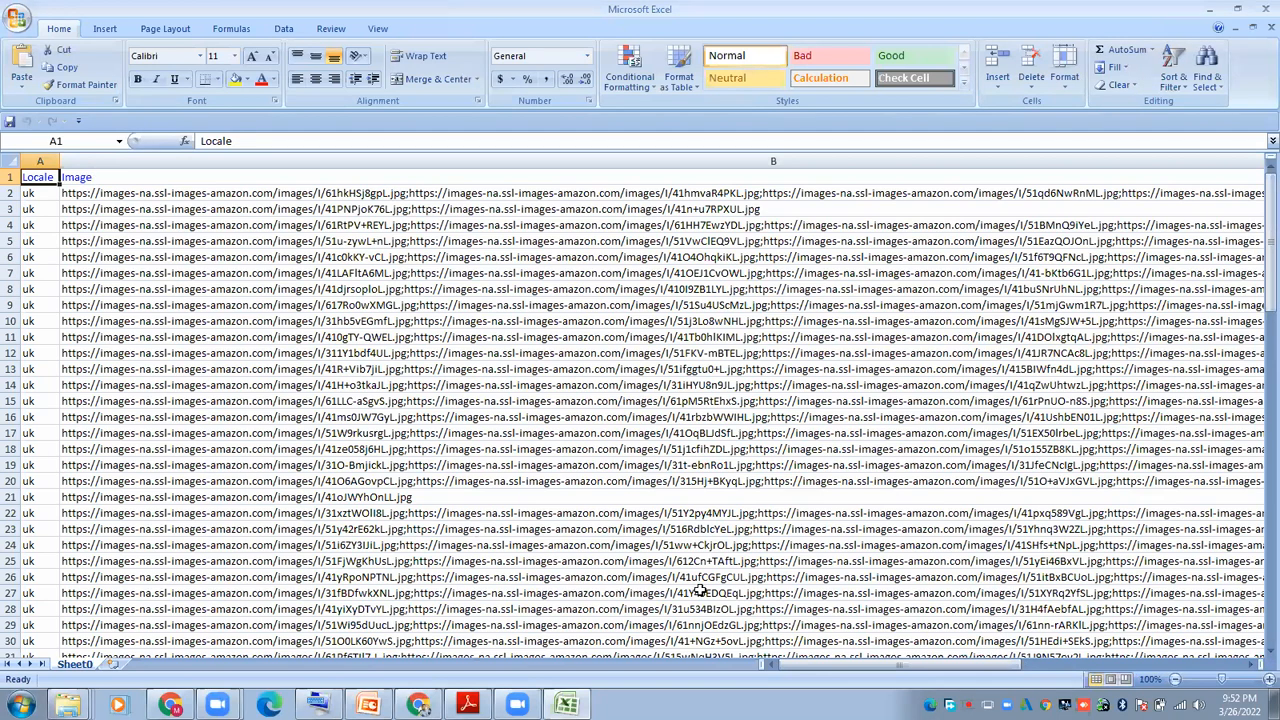
Examine the exported product columns across the sheet, from Locale through Parent ASIN, and return to the first column
left_click_drag(918, 668, 982, 671)
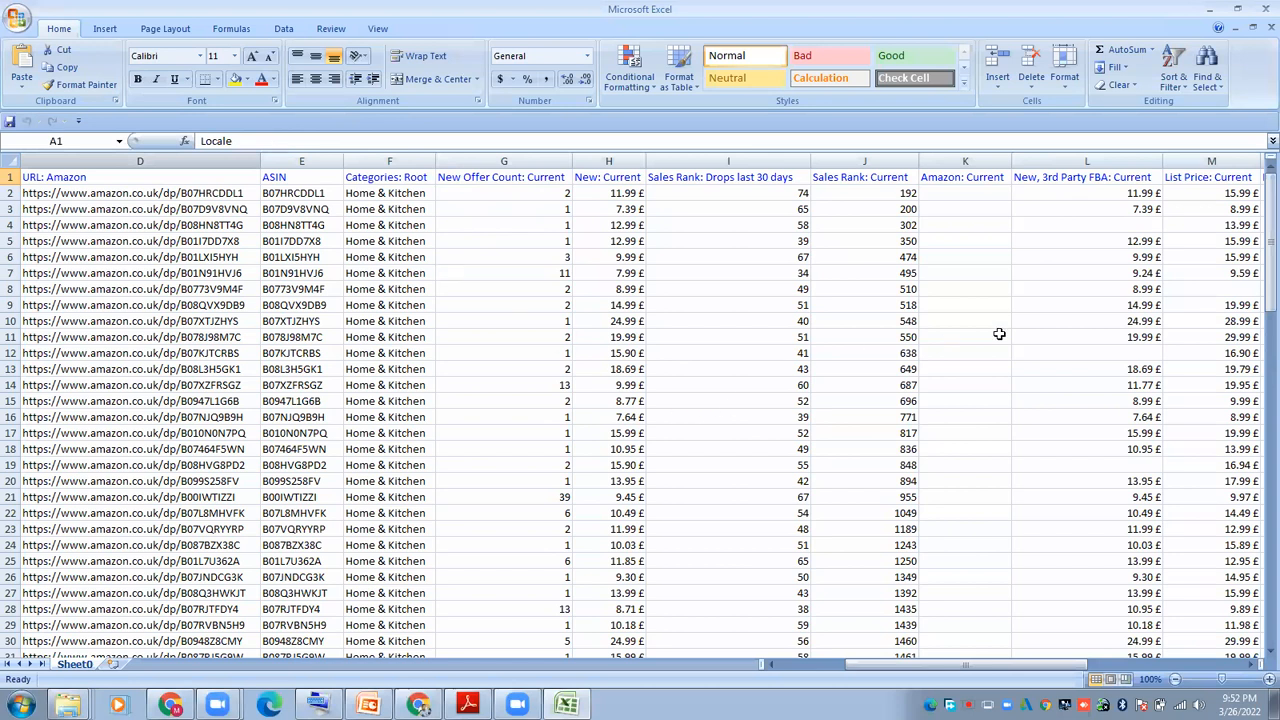
left_click_drag(990, 670, 1168, 675)
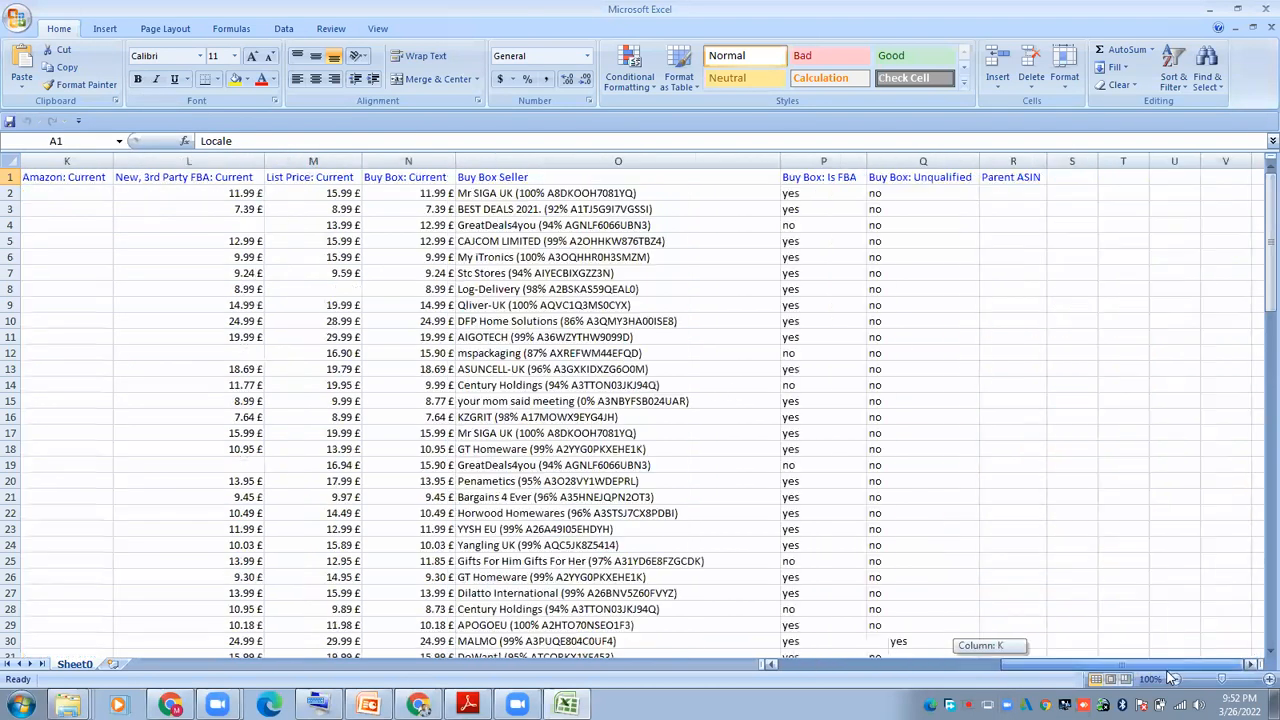
left_click_drag(1036, 688, 867, 689)
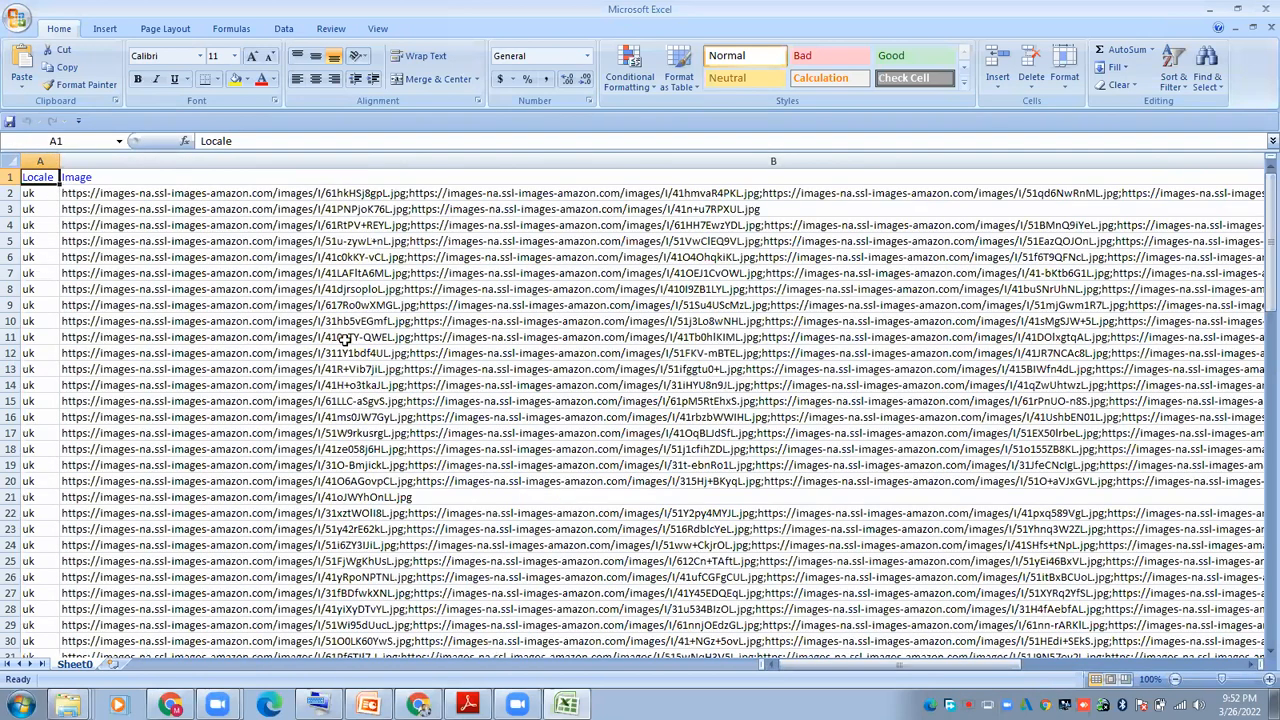